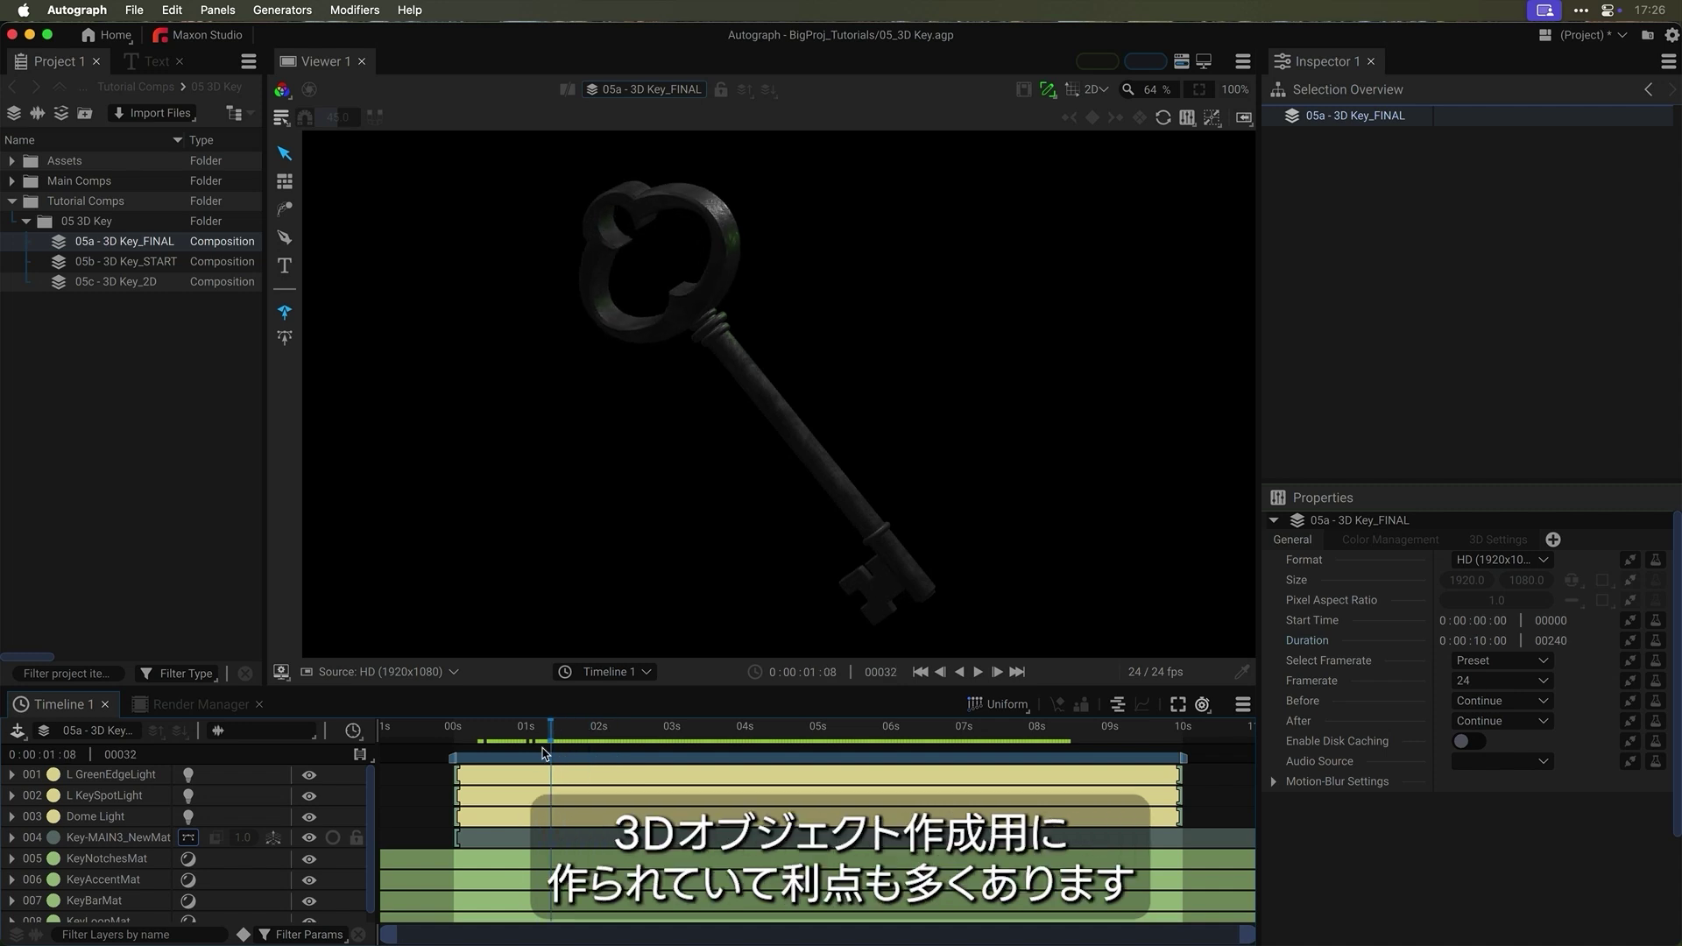
Step: Open the 05b - 3D Key_START composition and draw an upright ellipse with radii of about 172 × 263 left of the frame's centre
left_click_drag(930, 745, 884, 744)
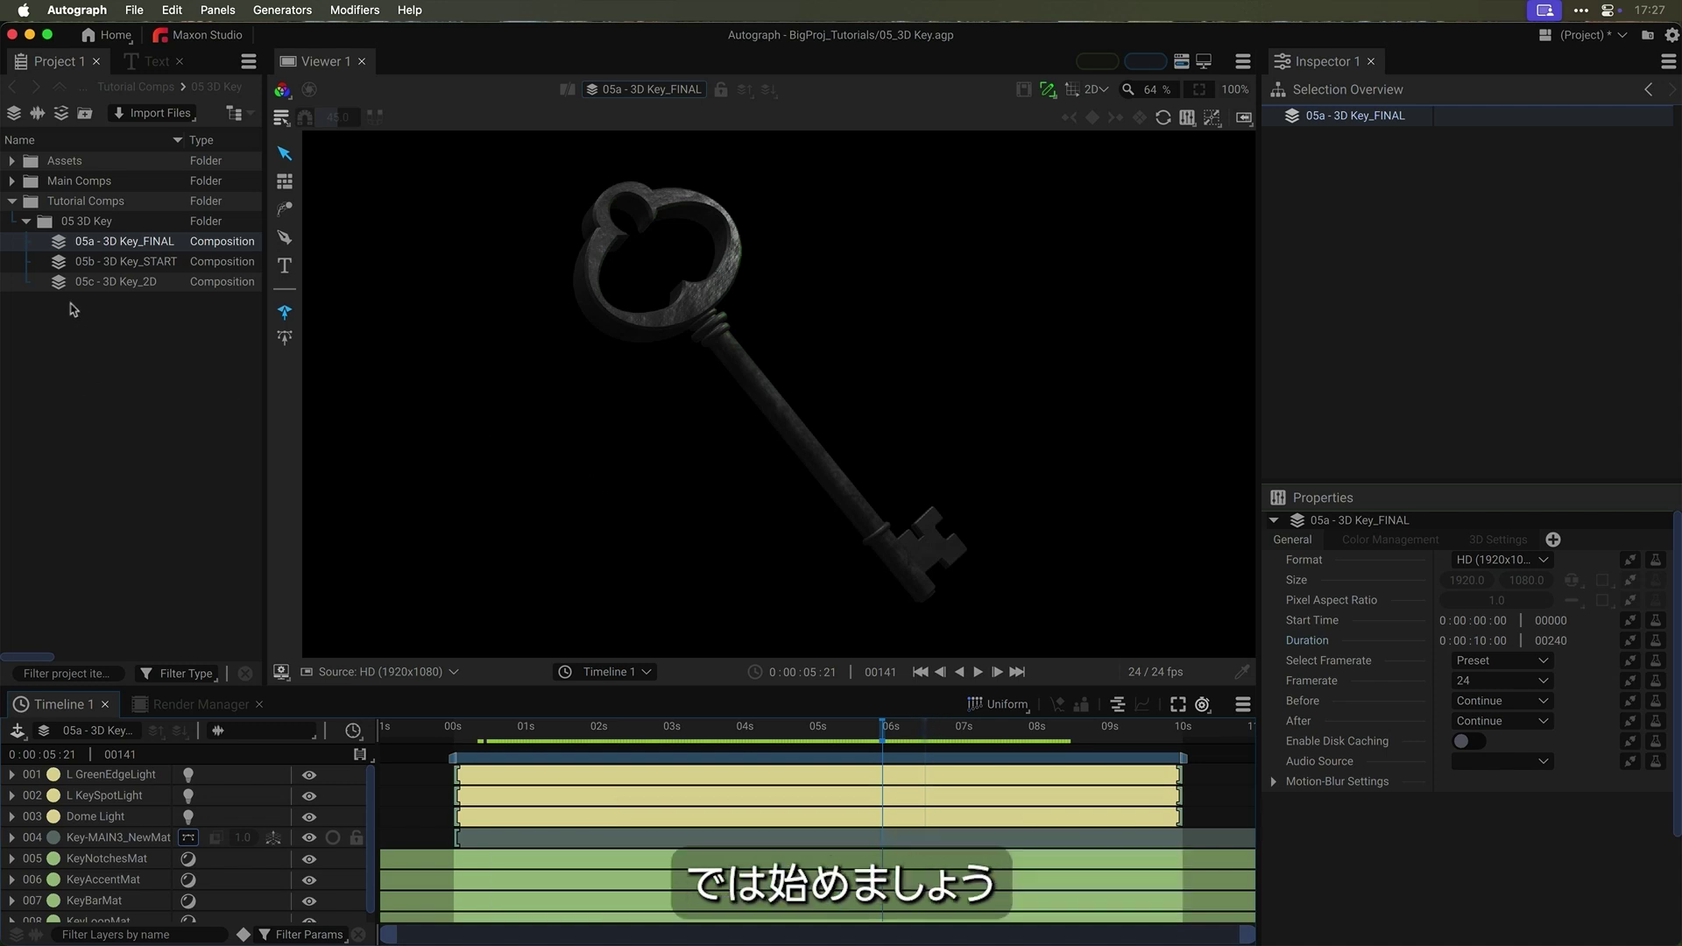
double_click(62, 263)
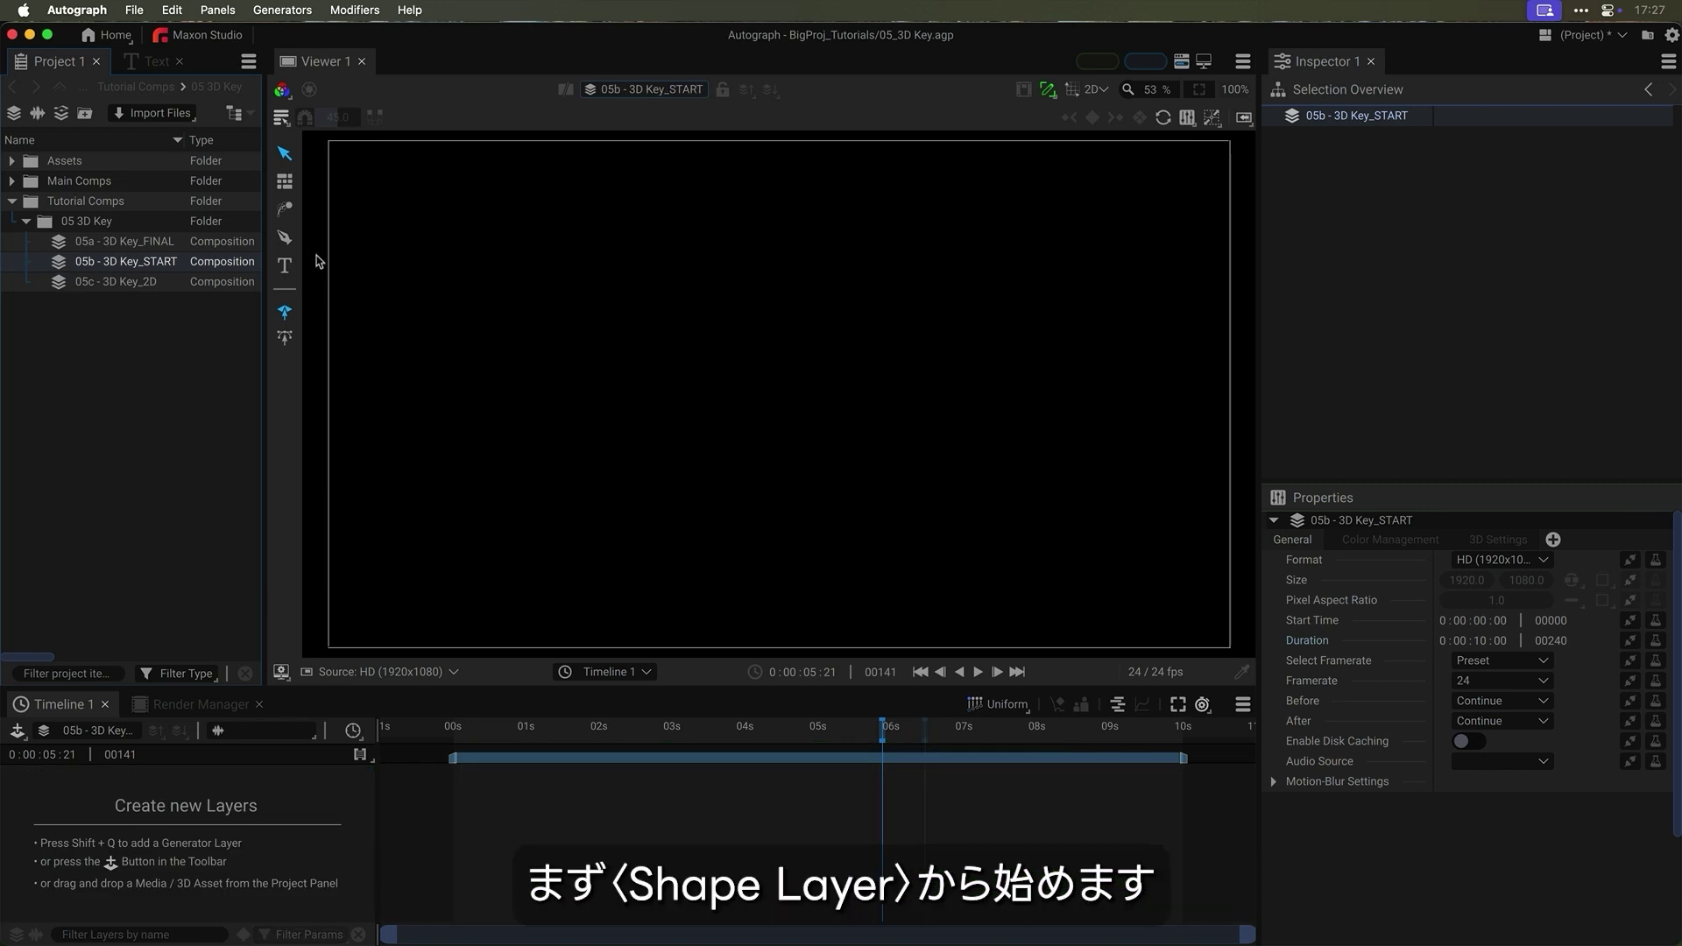
left_click(285, 239)
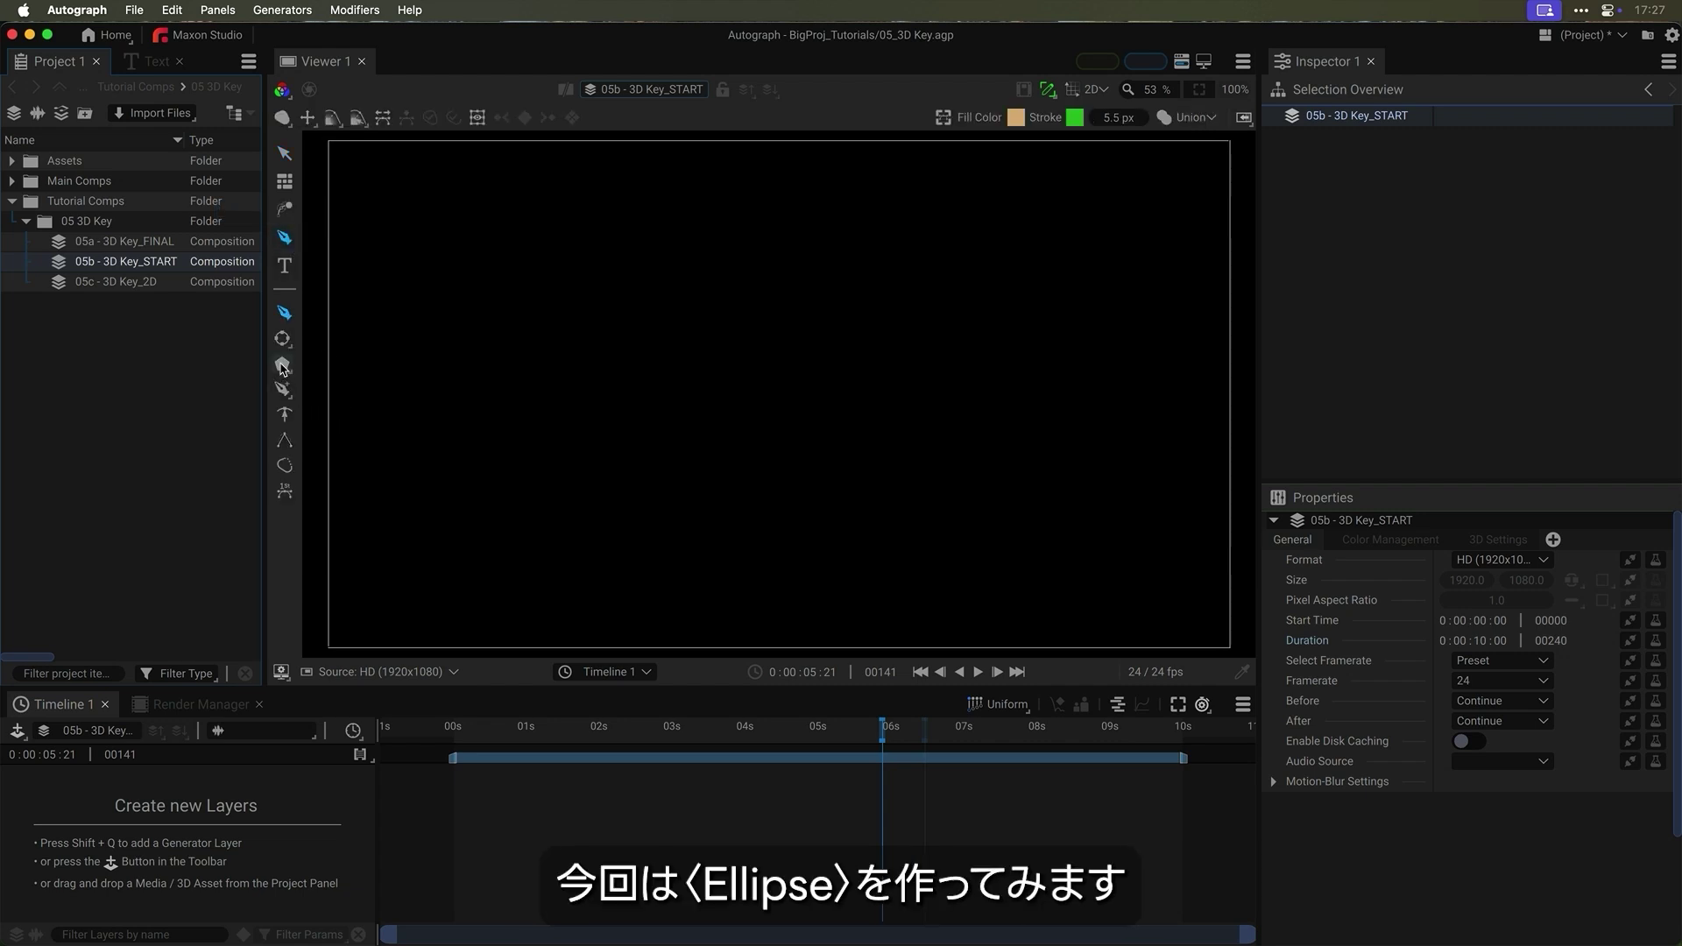
left_click(283, 366)
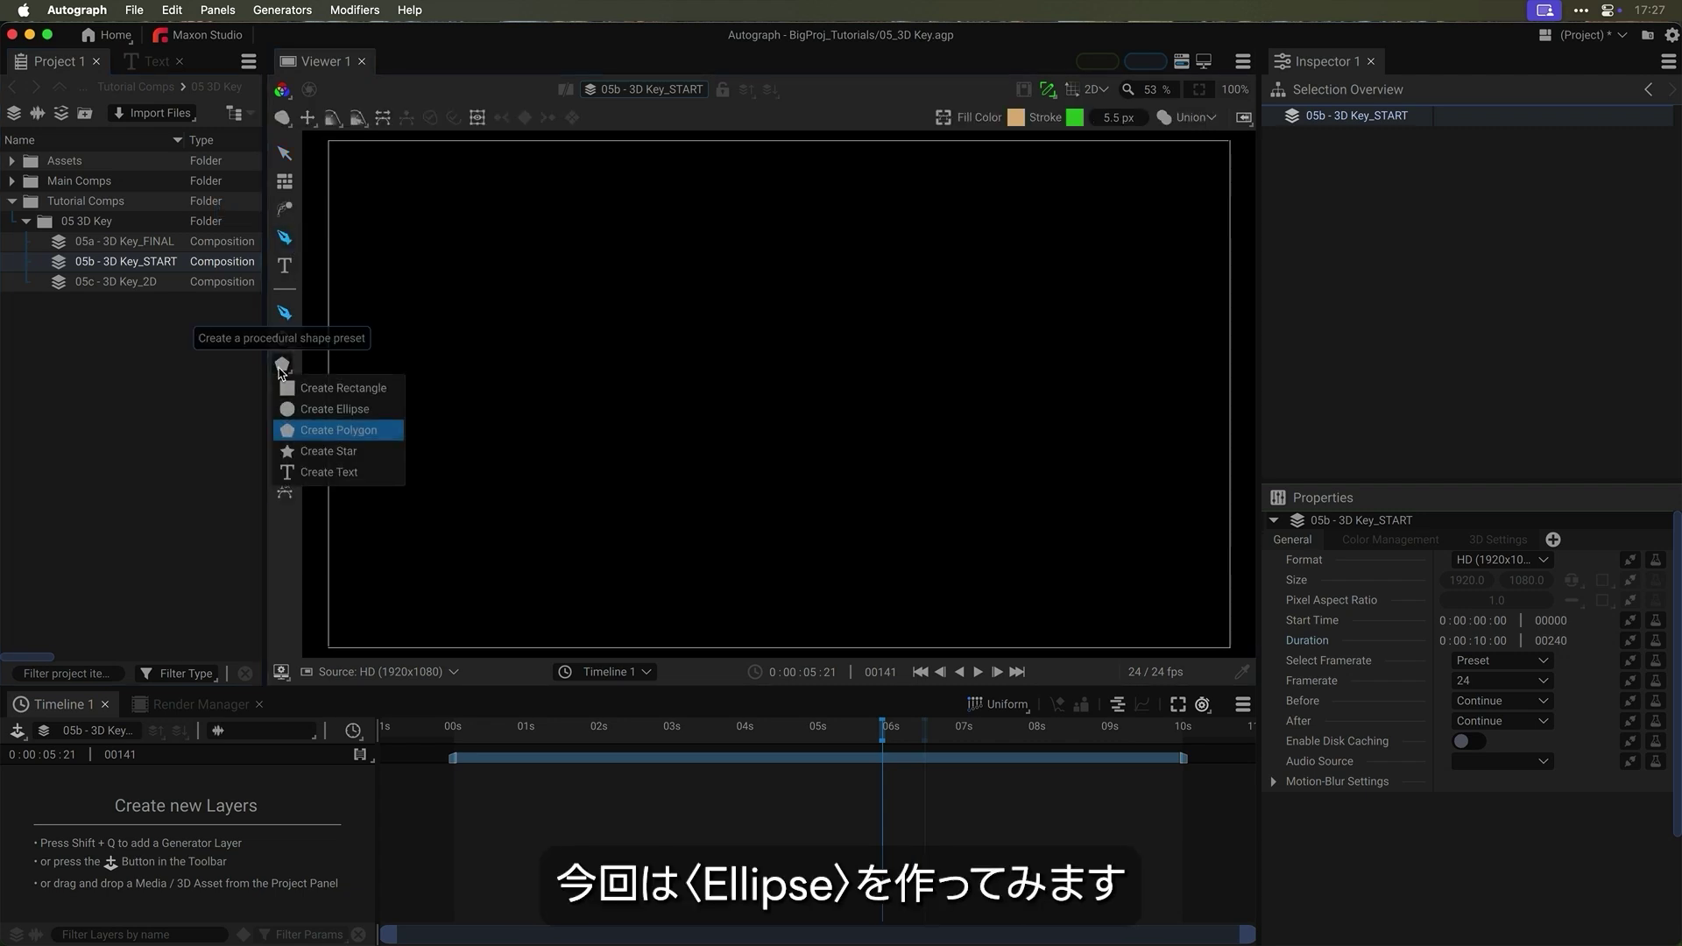
left_click(366, 410)
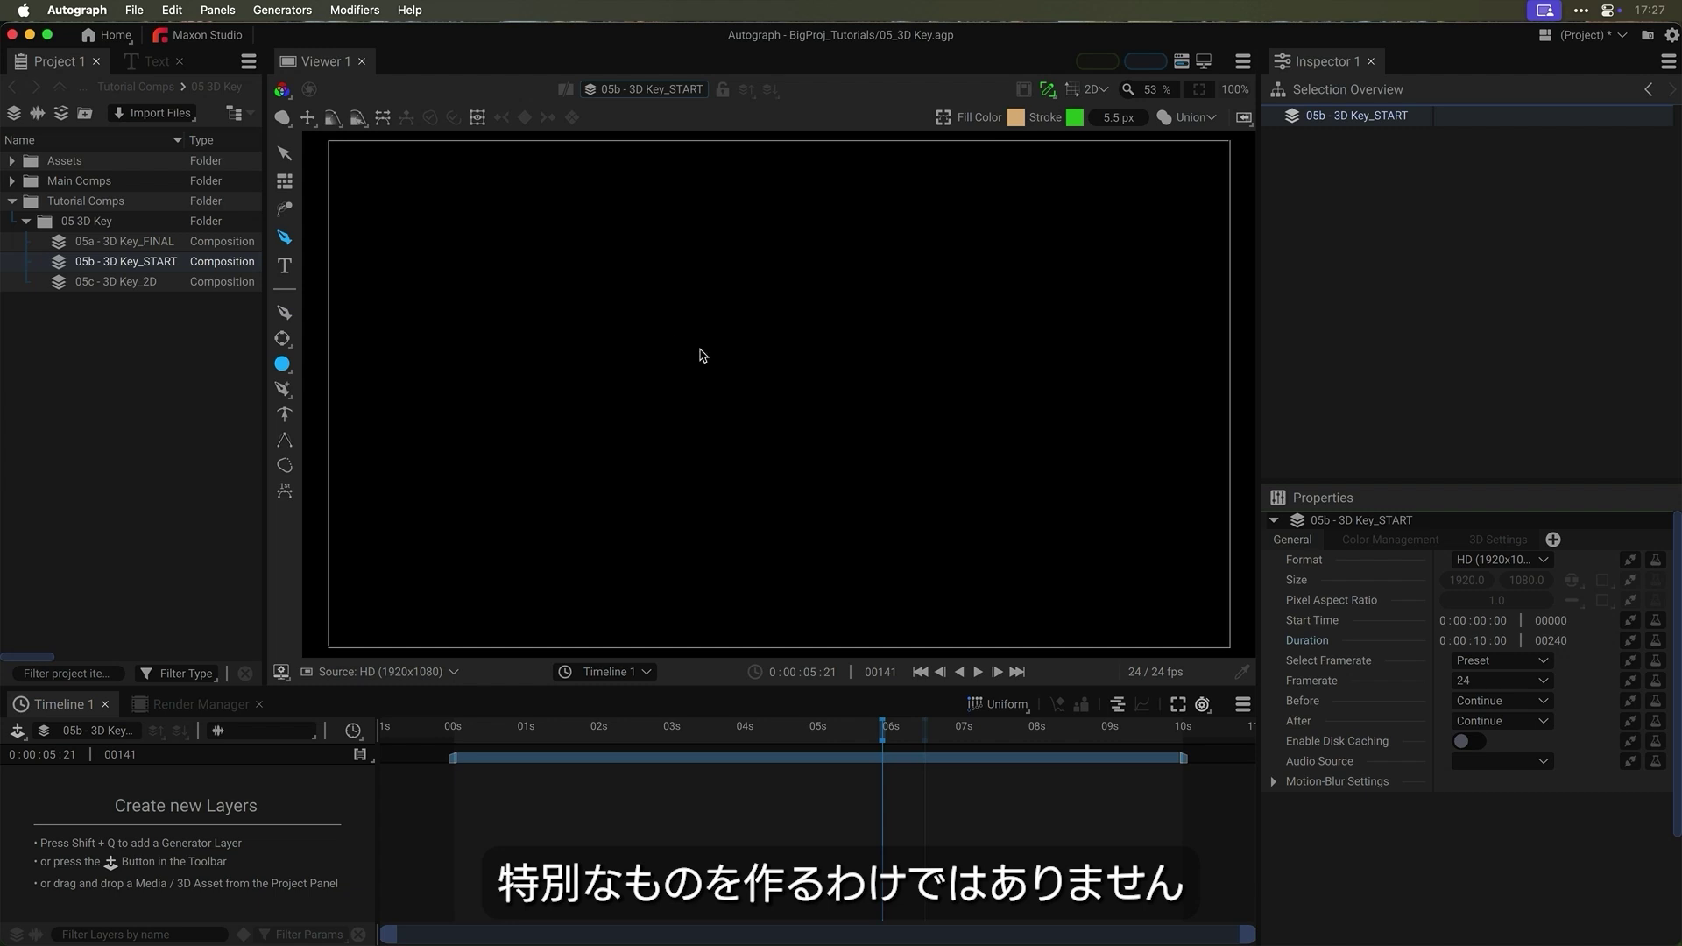
mouse_move(627, 330)
left_mouse_down()
mouse_move(779, 449)
mouse_move(711, 454)
left_mouse_up()
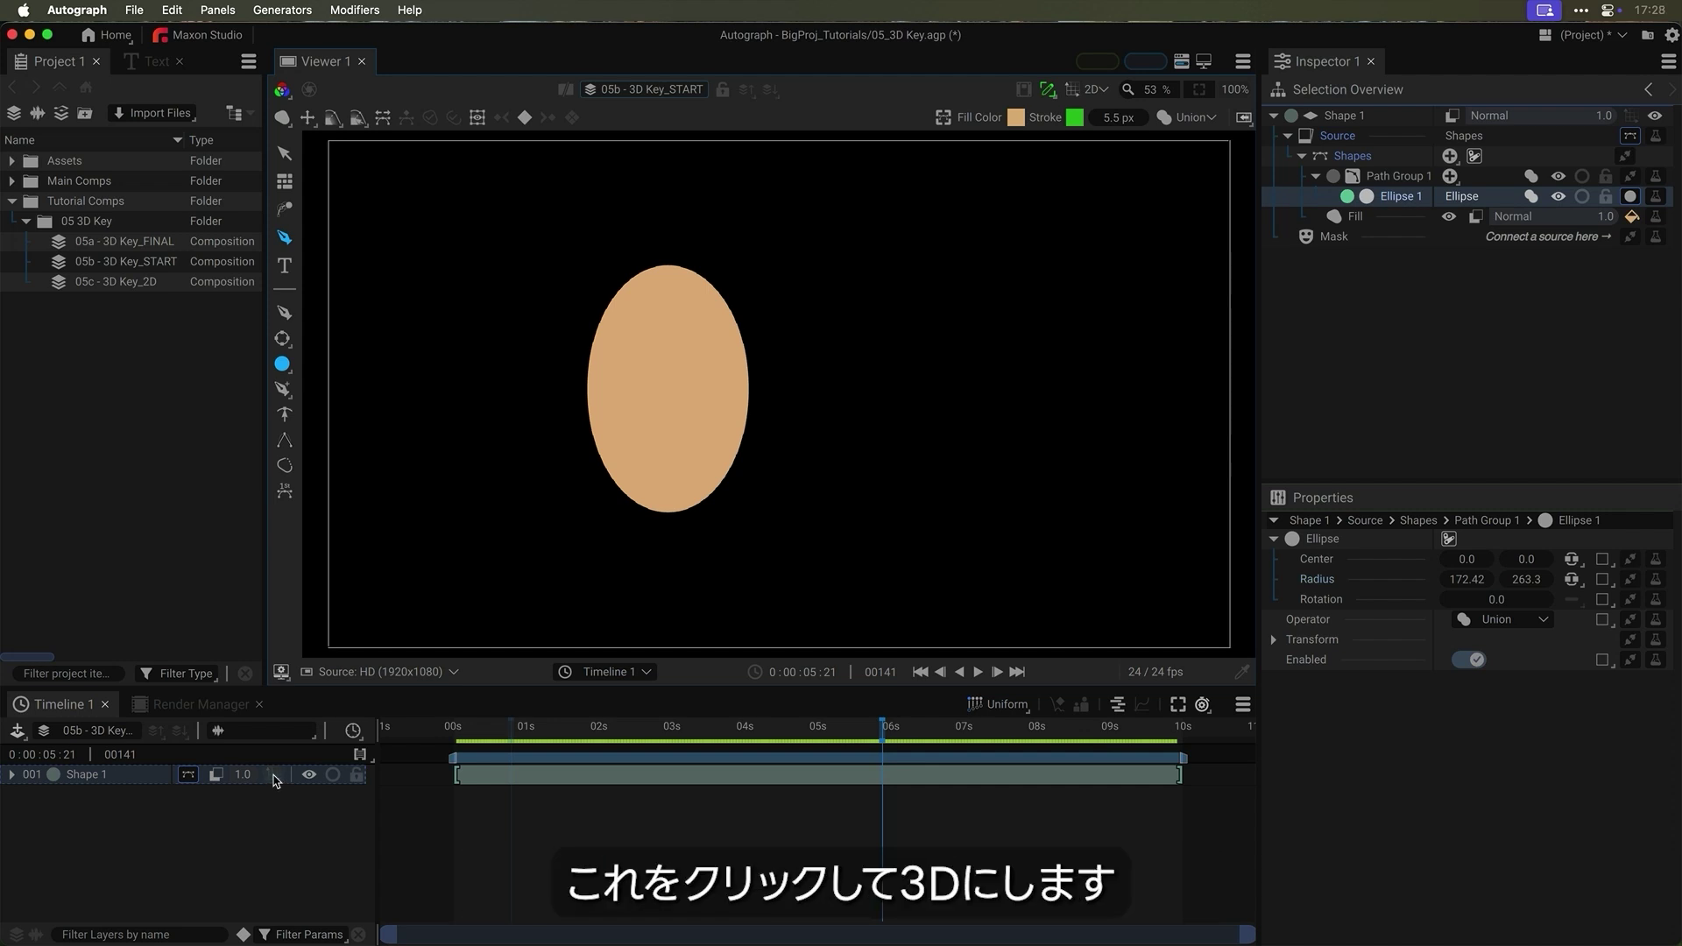
Step: Make the ellipse's shape layer 3D and enable extrusion for it
left_click(274, 775)
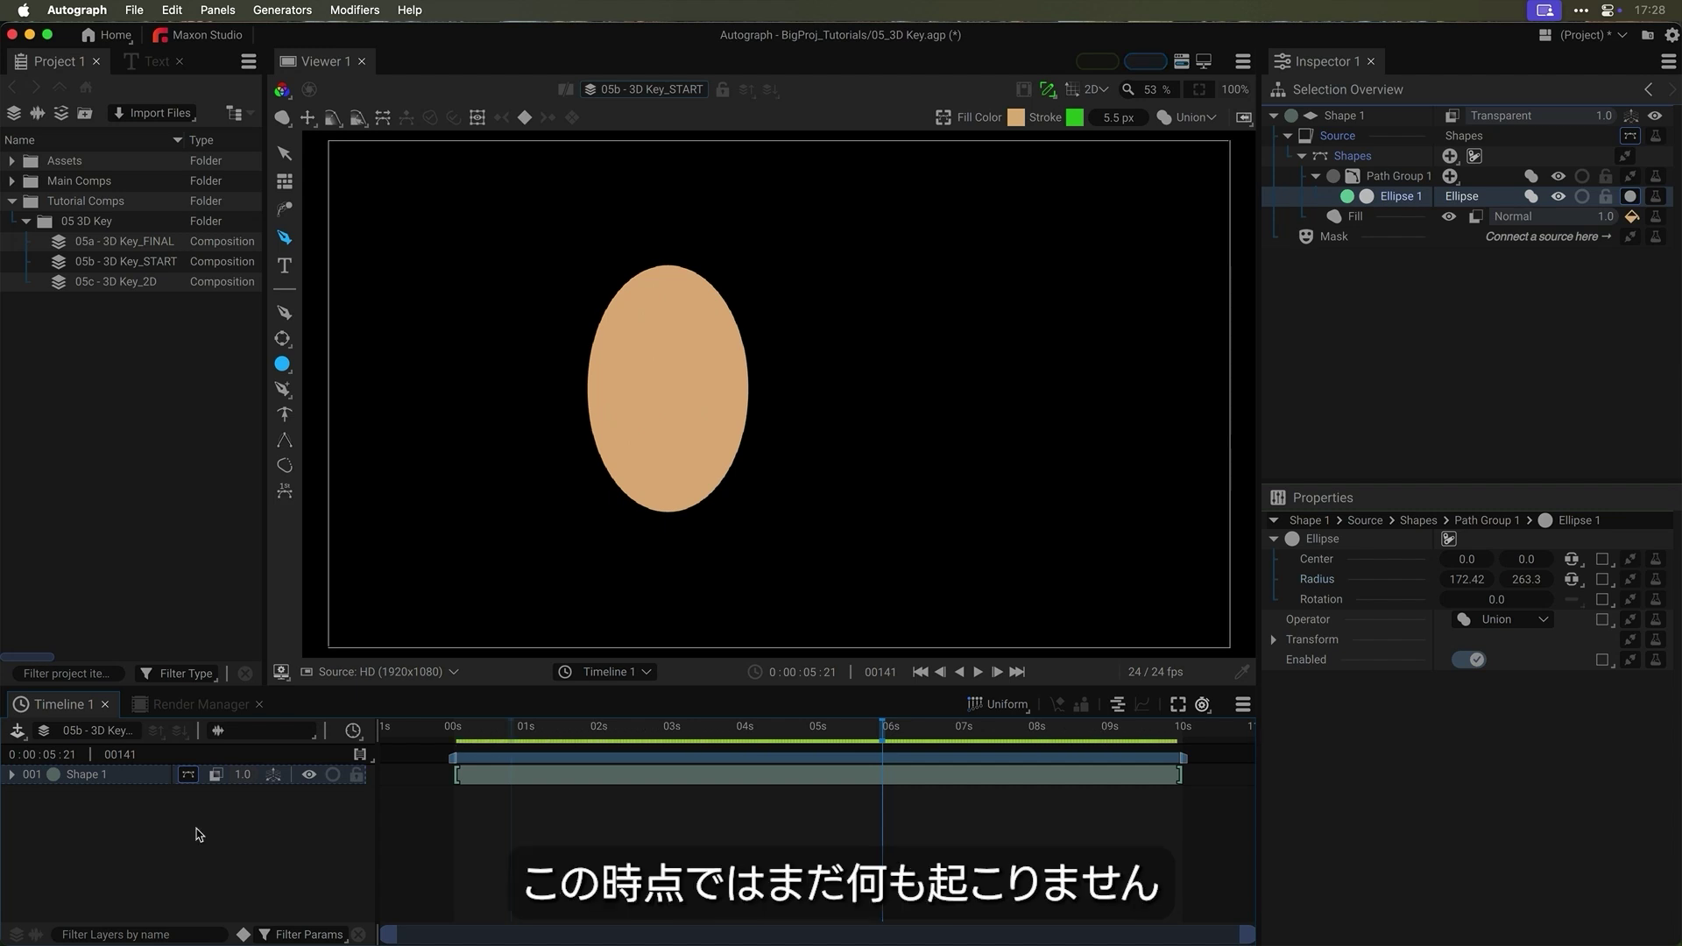
right_click(98, 780)
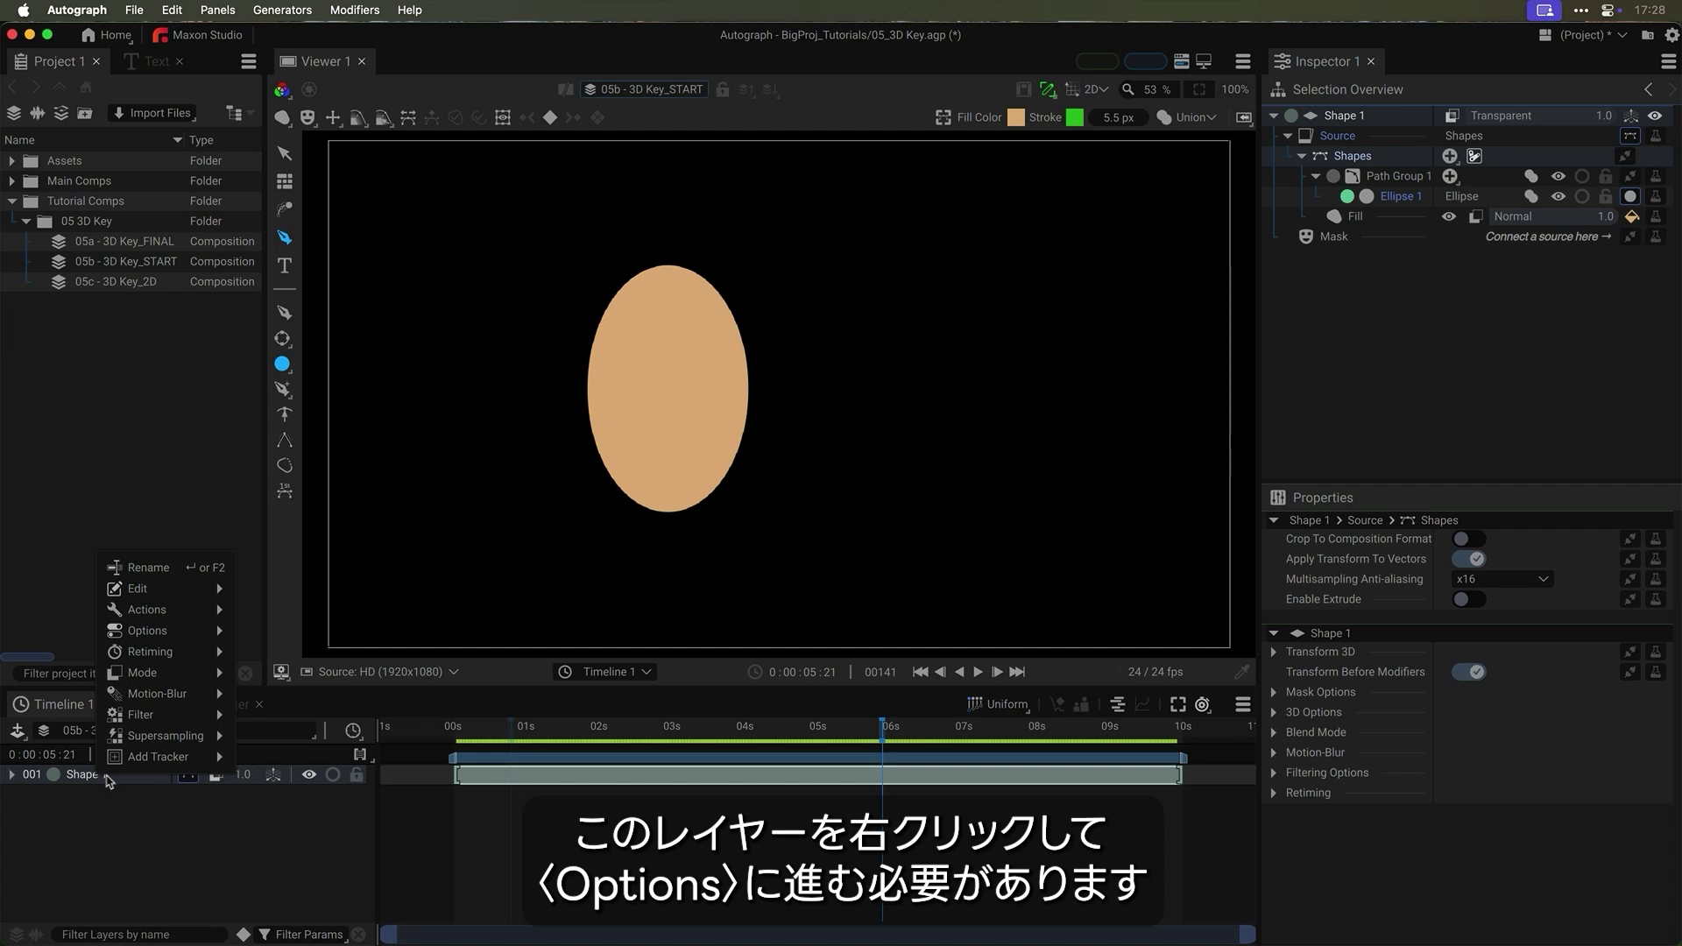
mouse_move(156, 634)
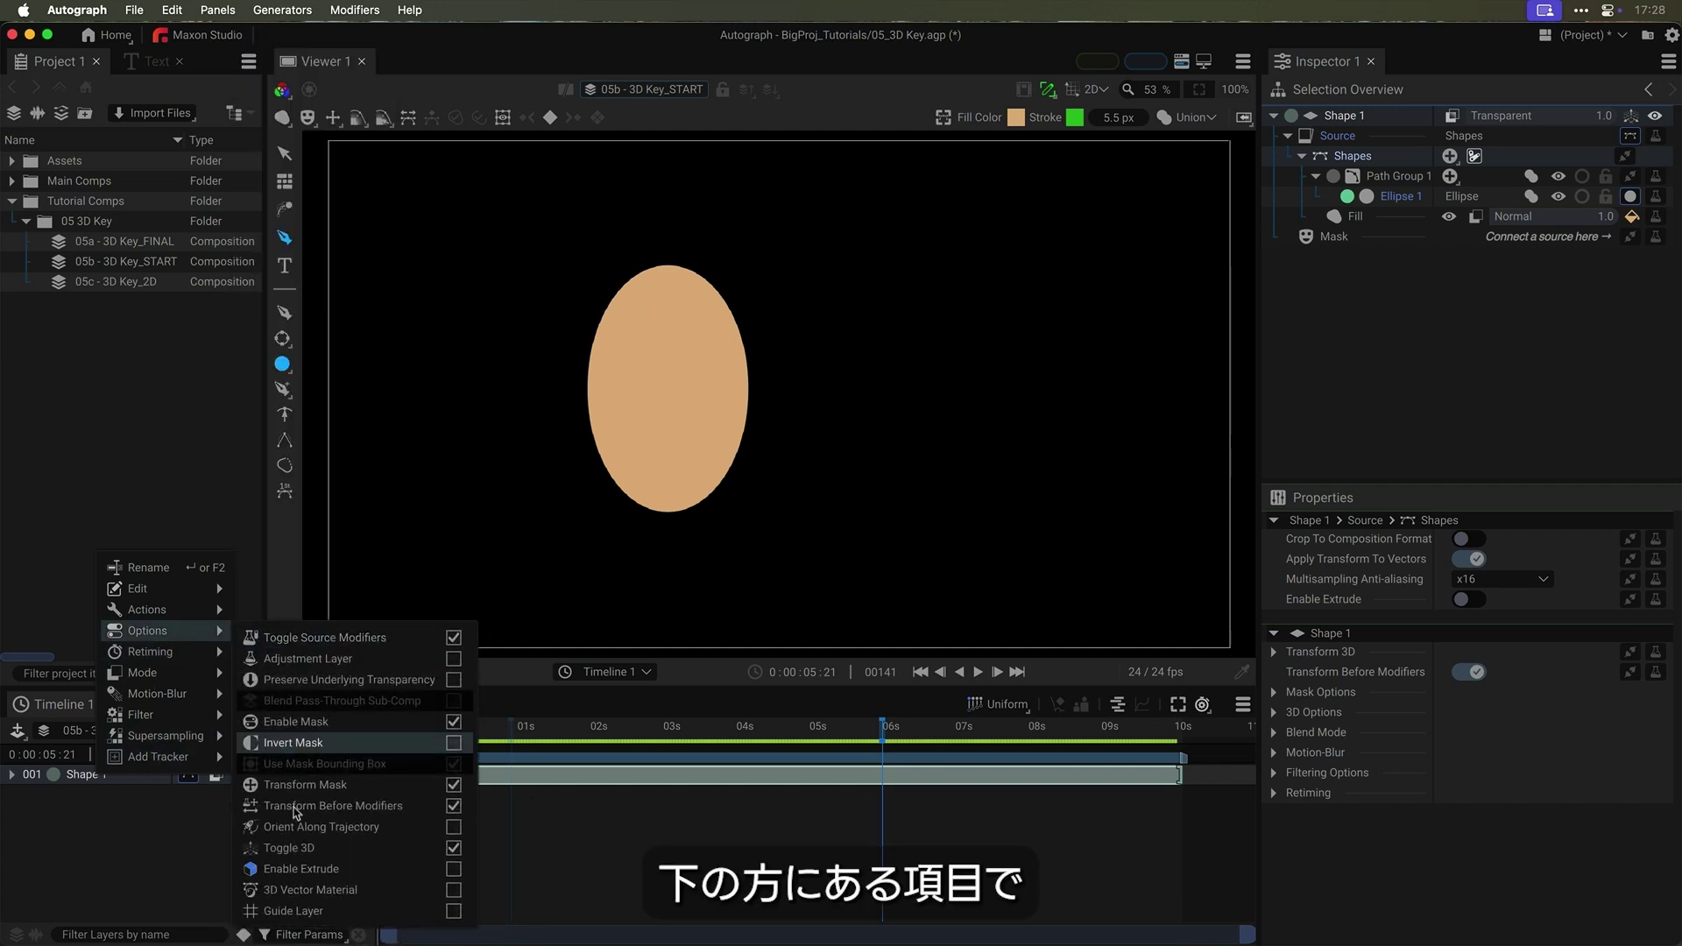
left_click(454, 869)
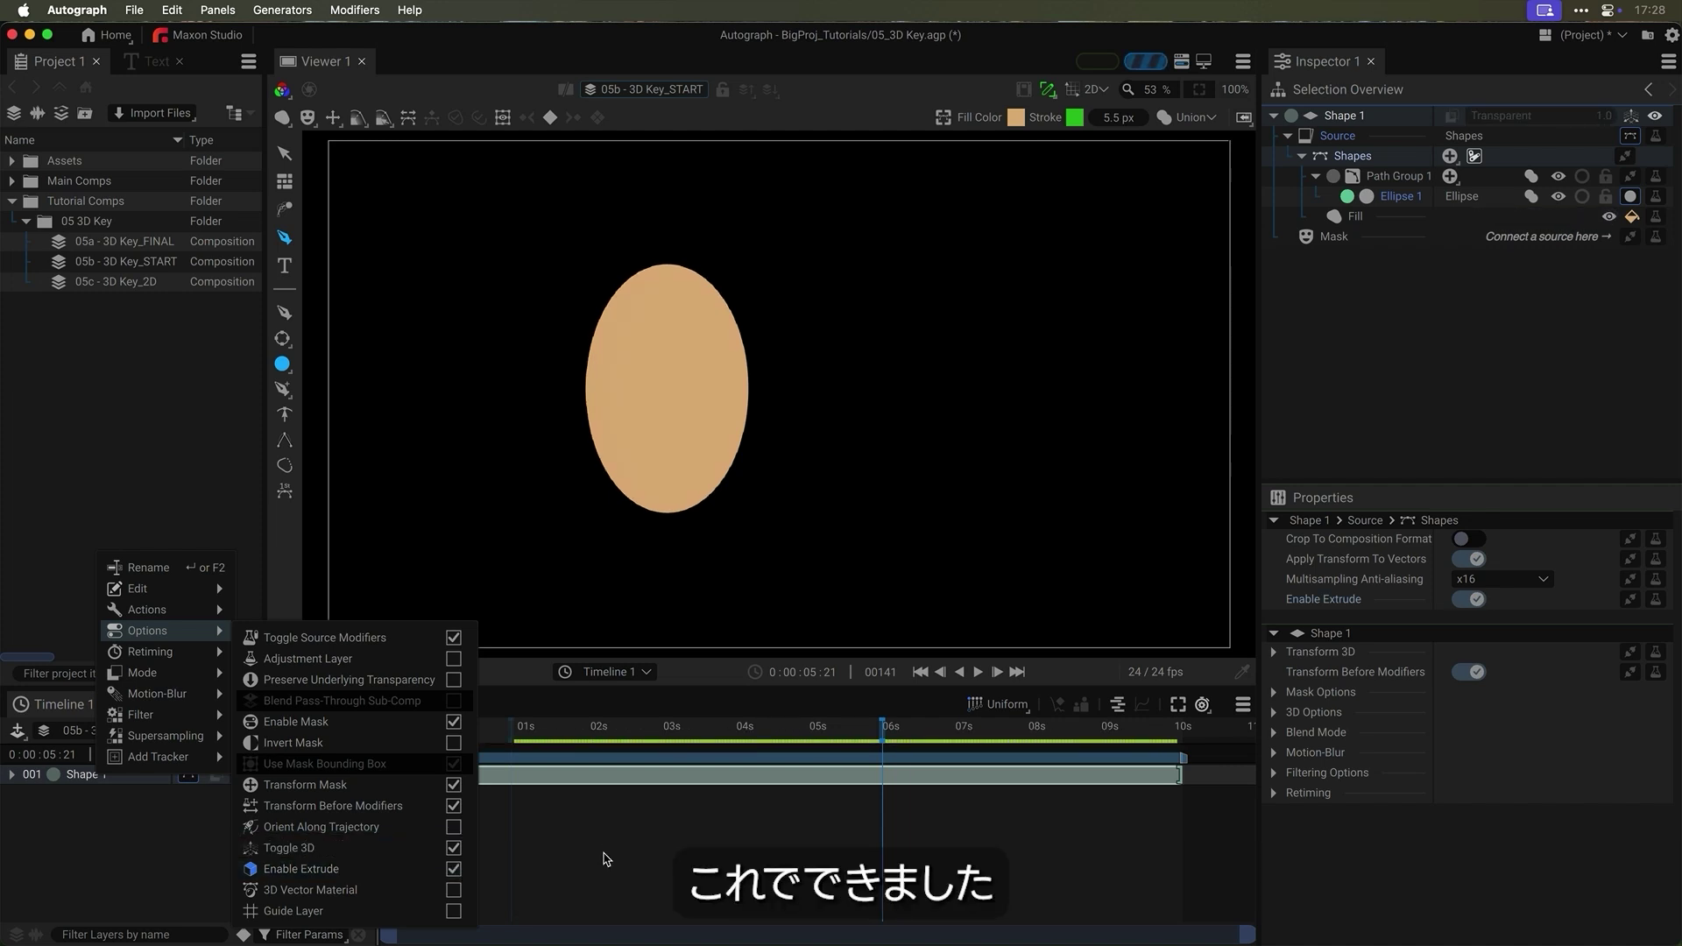
left_click(607, 858)
left_click(650, 779)
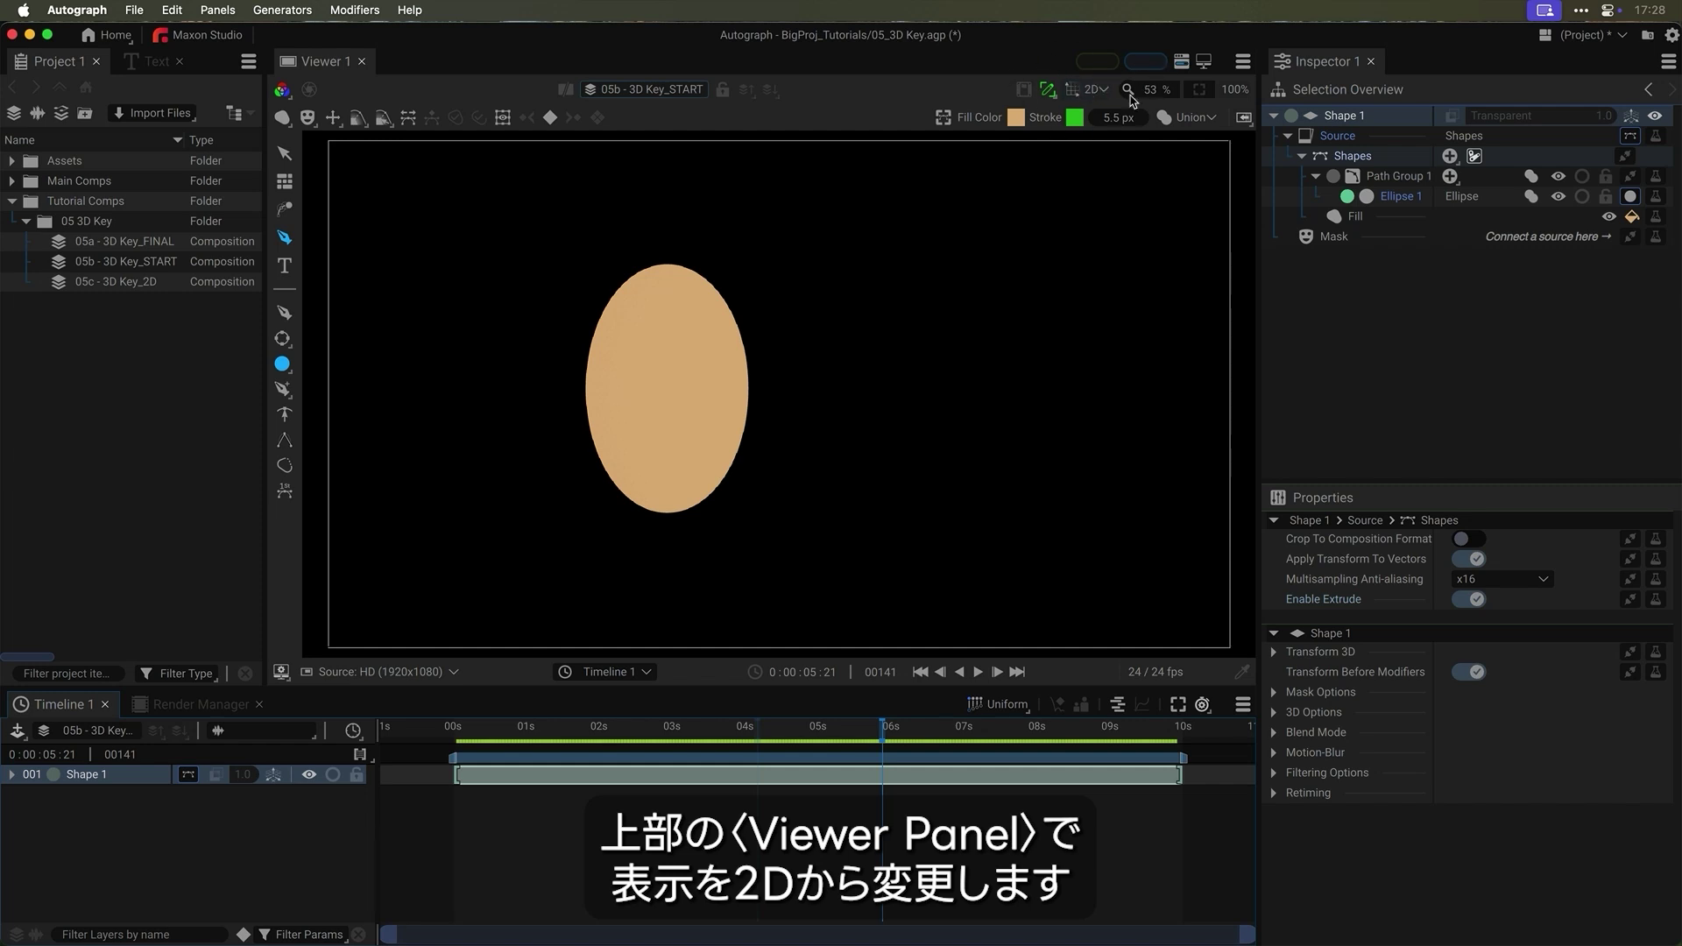
Step: Switch the viewer from 2D to 3D and frame the extruded ellipse
left_click(1100, 89)
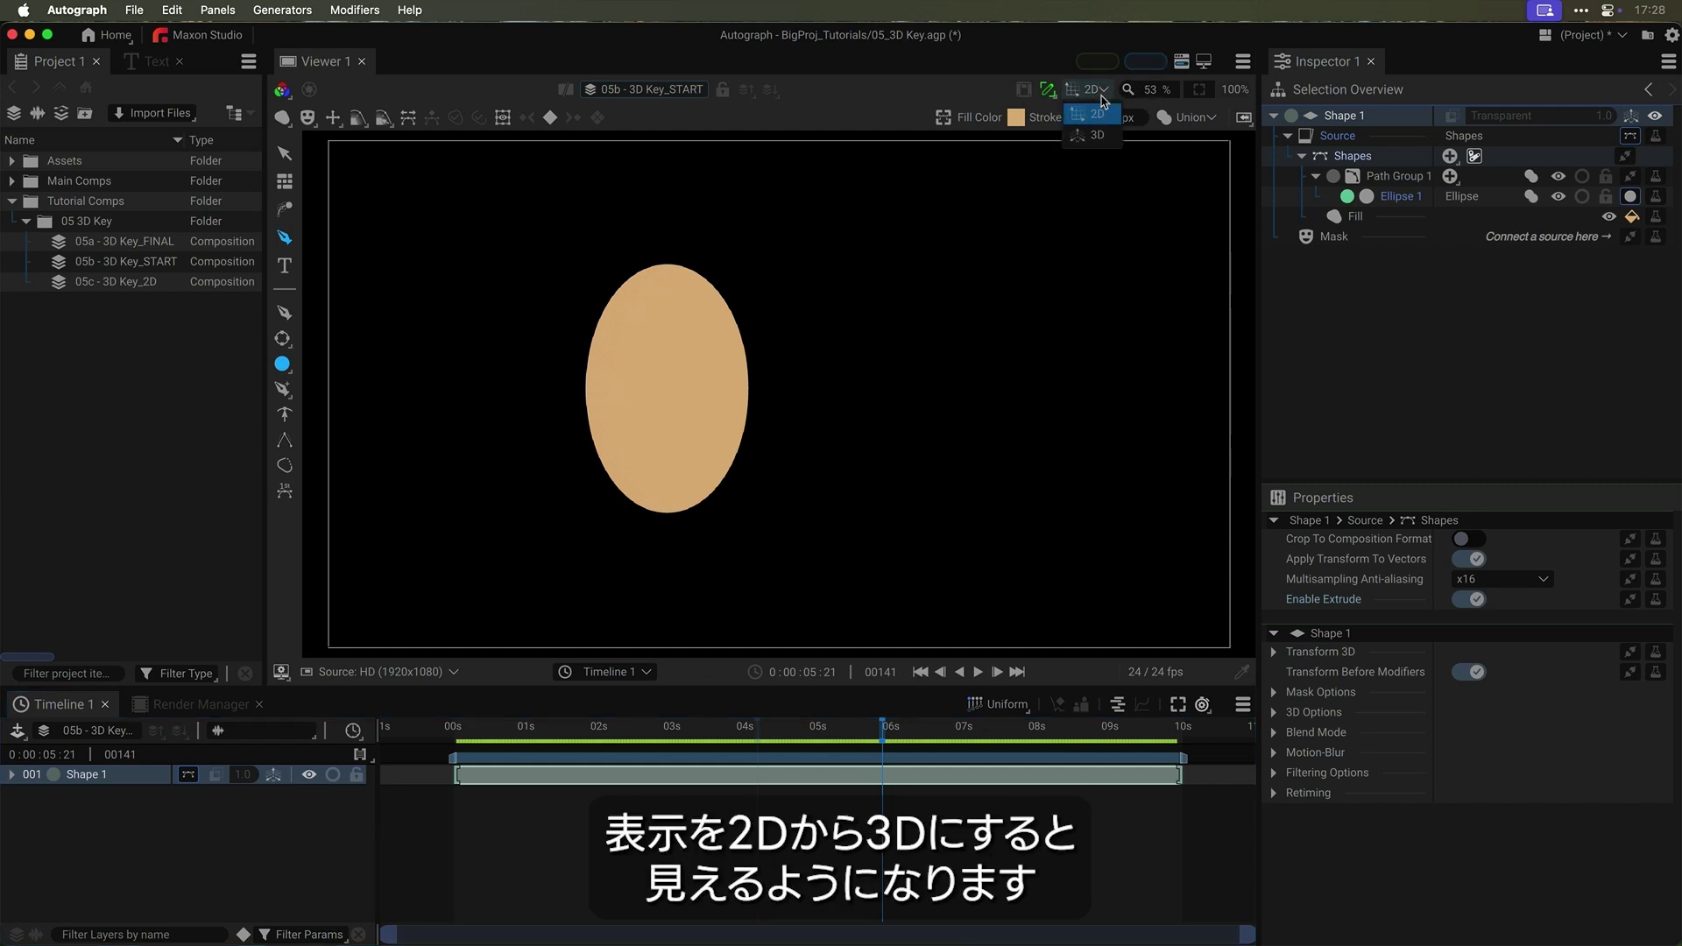
left_click(1098, 136)
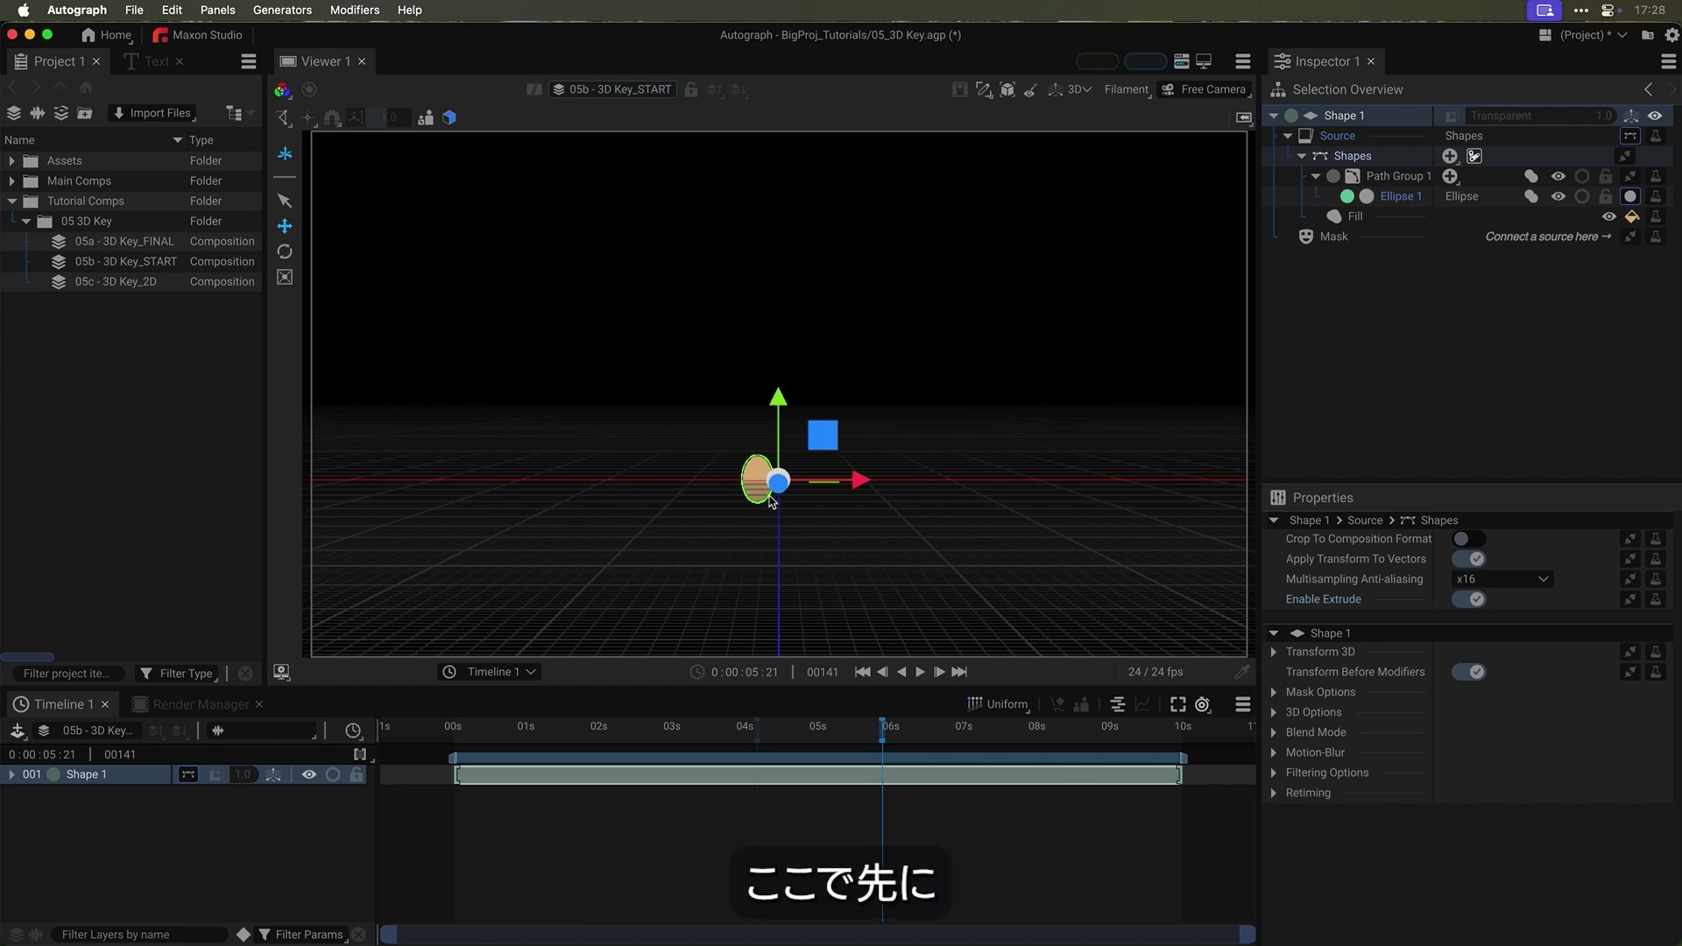
key("f")
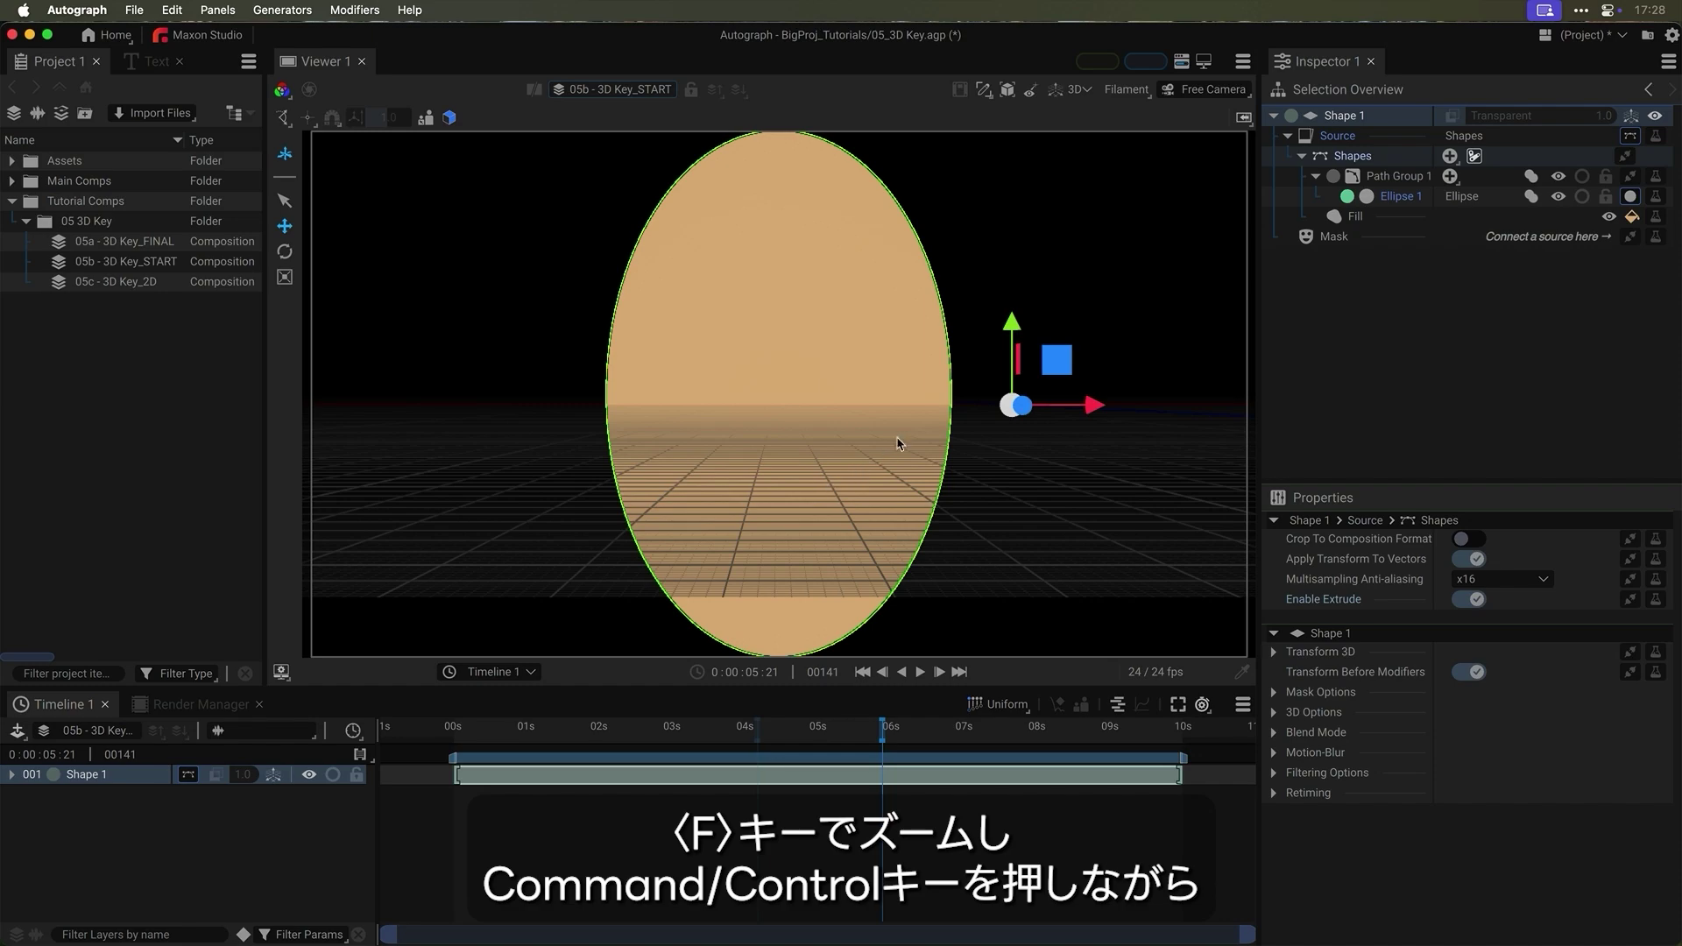
Step: Examine the extruded ellipse's face and side thickness from an angle, both close up and farther away
left_click_drag(911, 430, 817, 424)
scroll(814, 420, "down", 2)
scroll(812, 419, "up", 6)
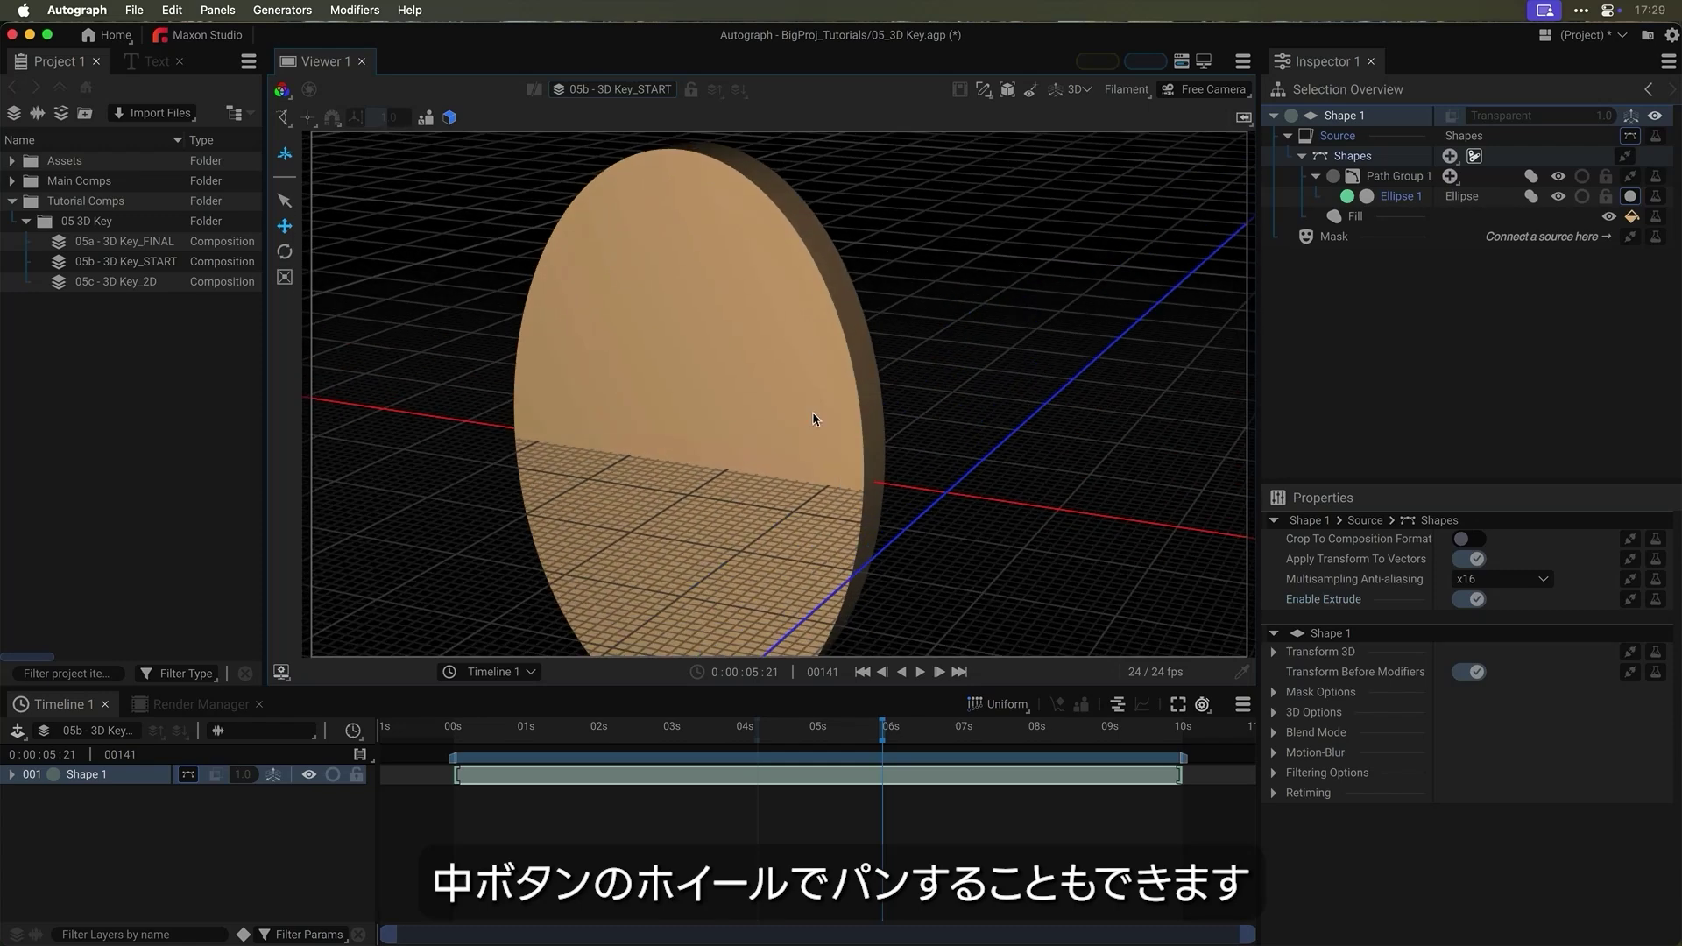
scroll(812, 411, "down", 4)
scroll(811, 414, "up", 4)
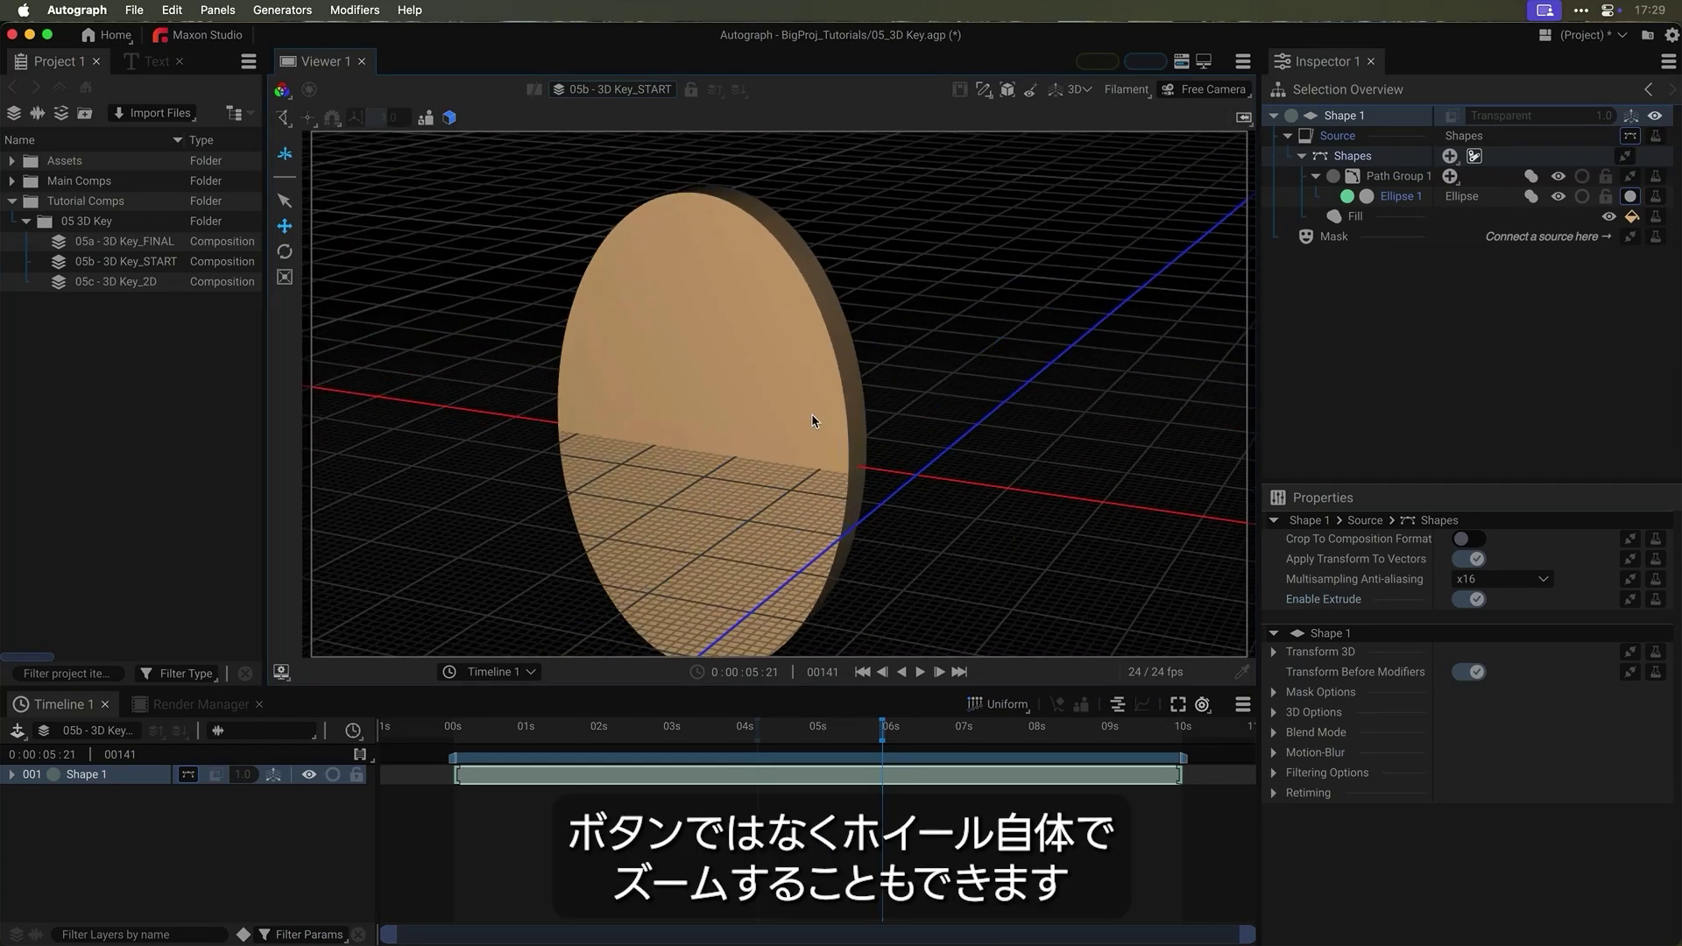
scroll(811, 414, "up", 3)
scroll(812, 413, "down", 5)
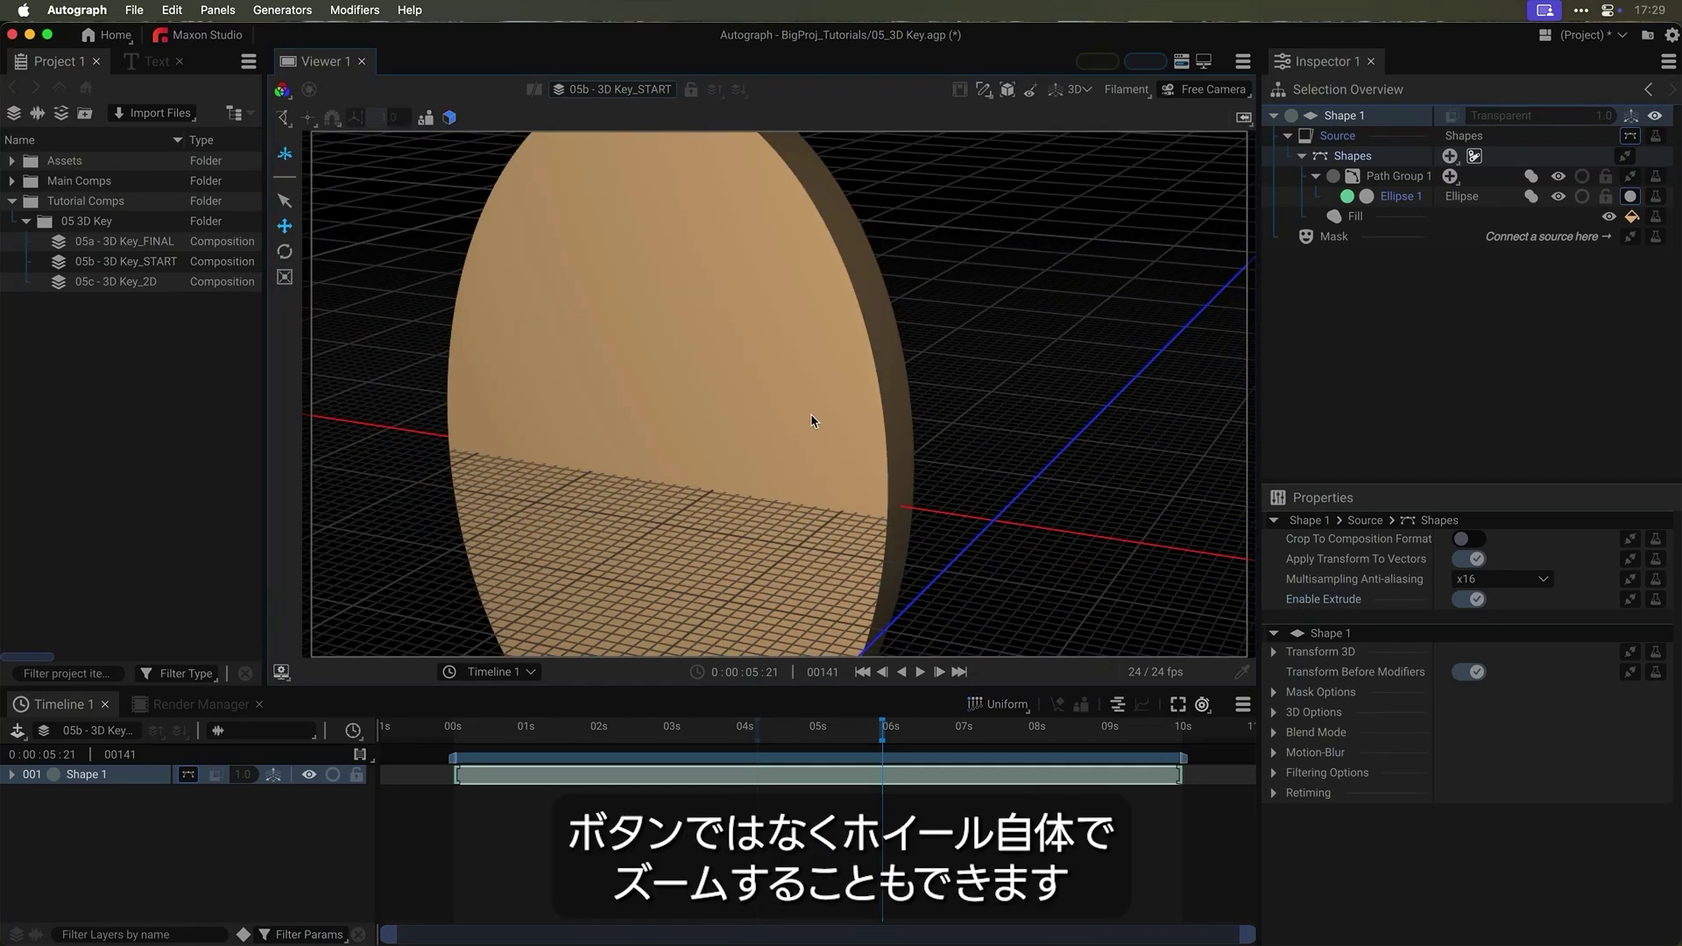
scroll(812, 421, "down", 2)
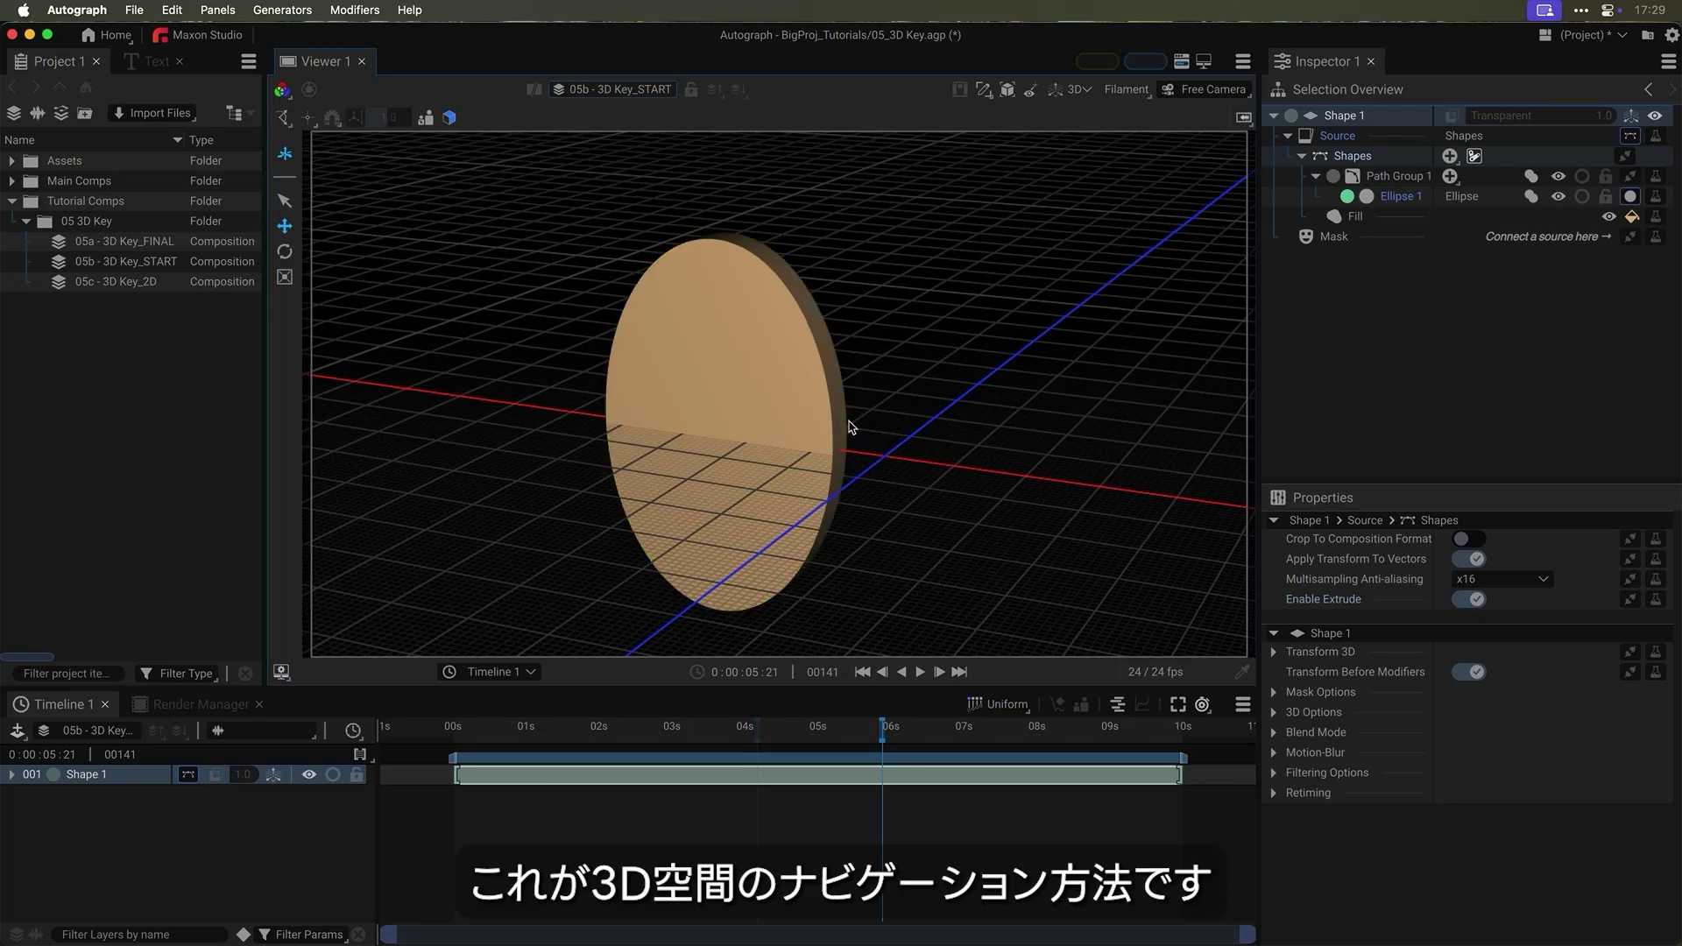
scroll(789, 426, "down", 2)
left_click_drag(787, 426, 806, 456)
Step: Try moving the extruded ellipse with the transform gizmo, along the blue axis and within the blue plane
left_click(823, 491)
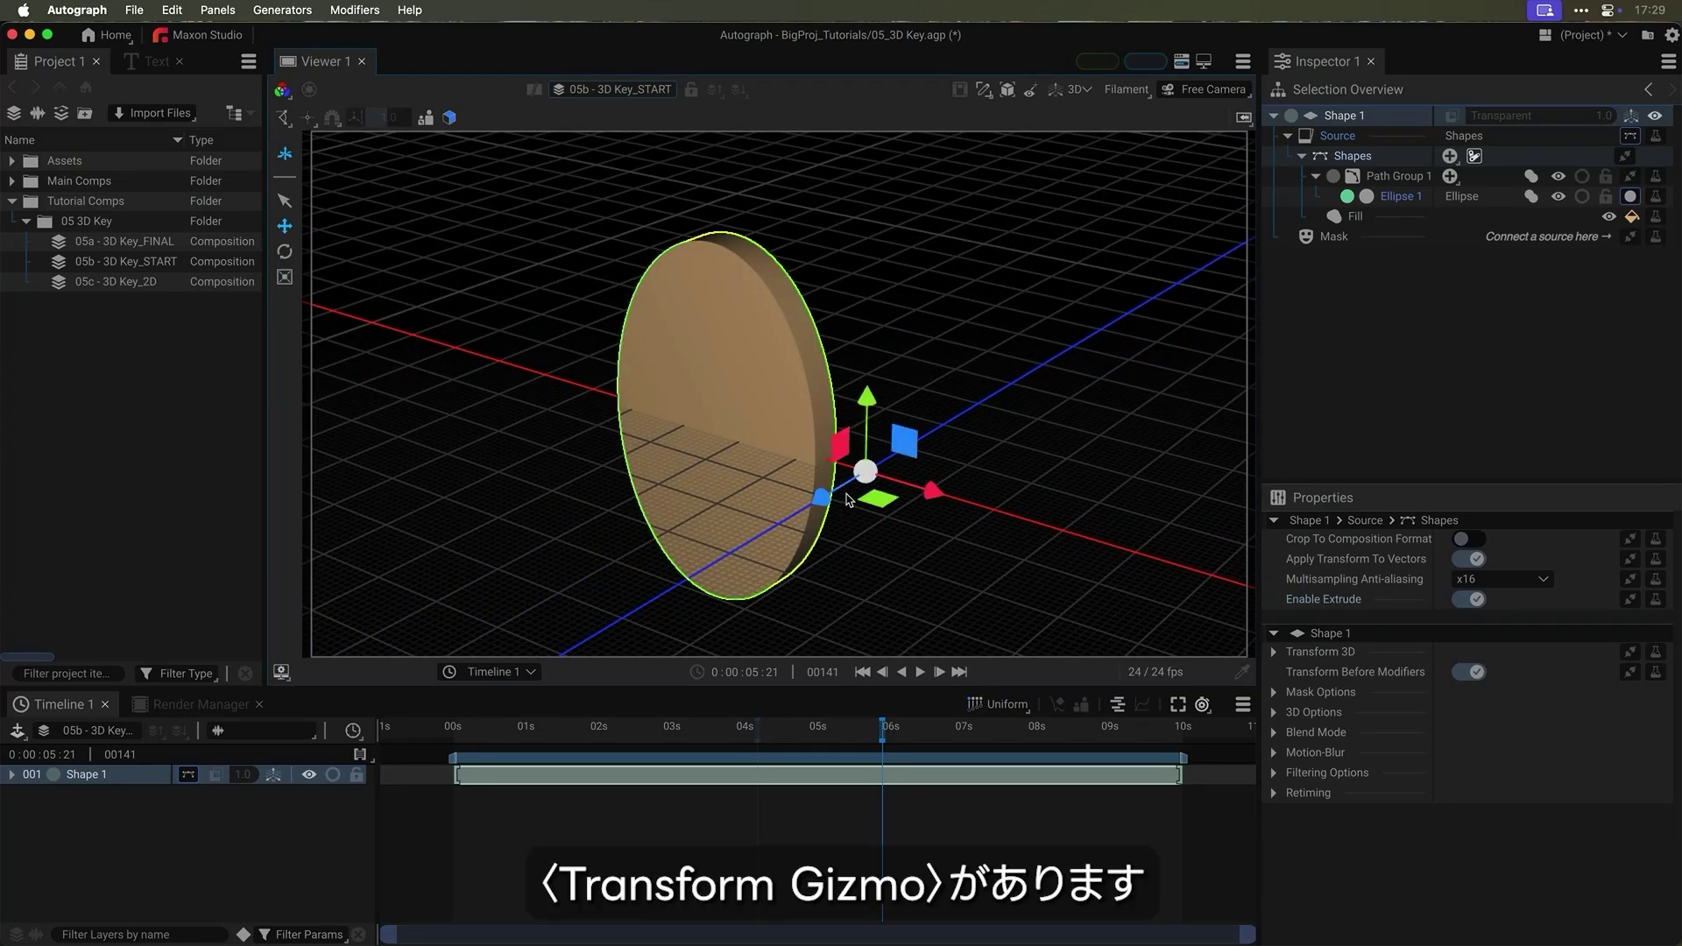
key("Escape")
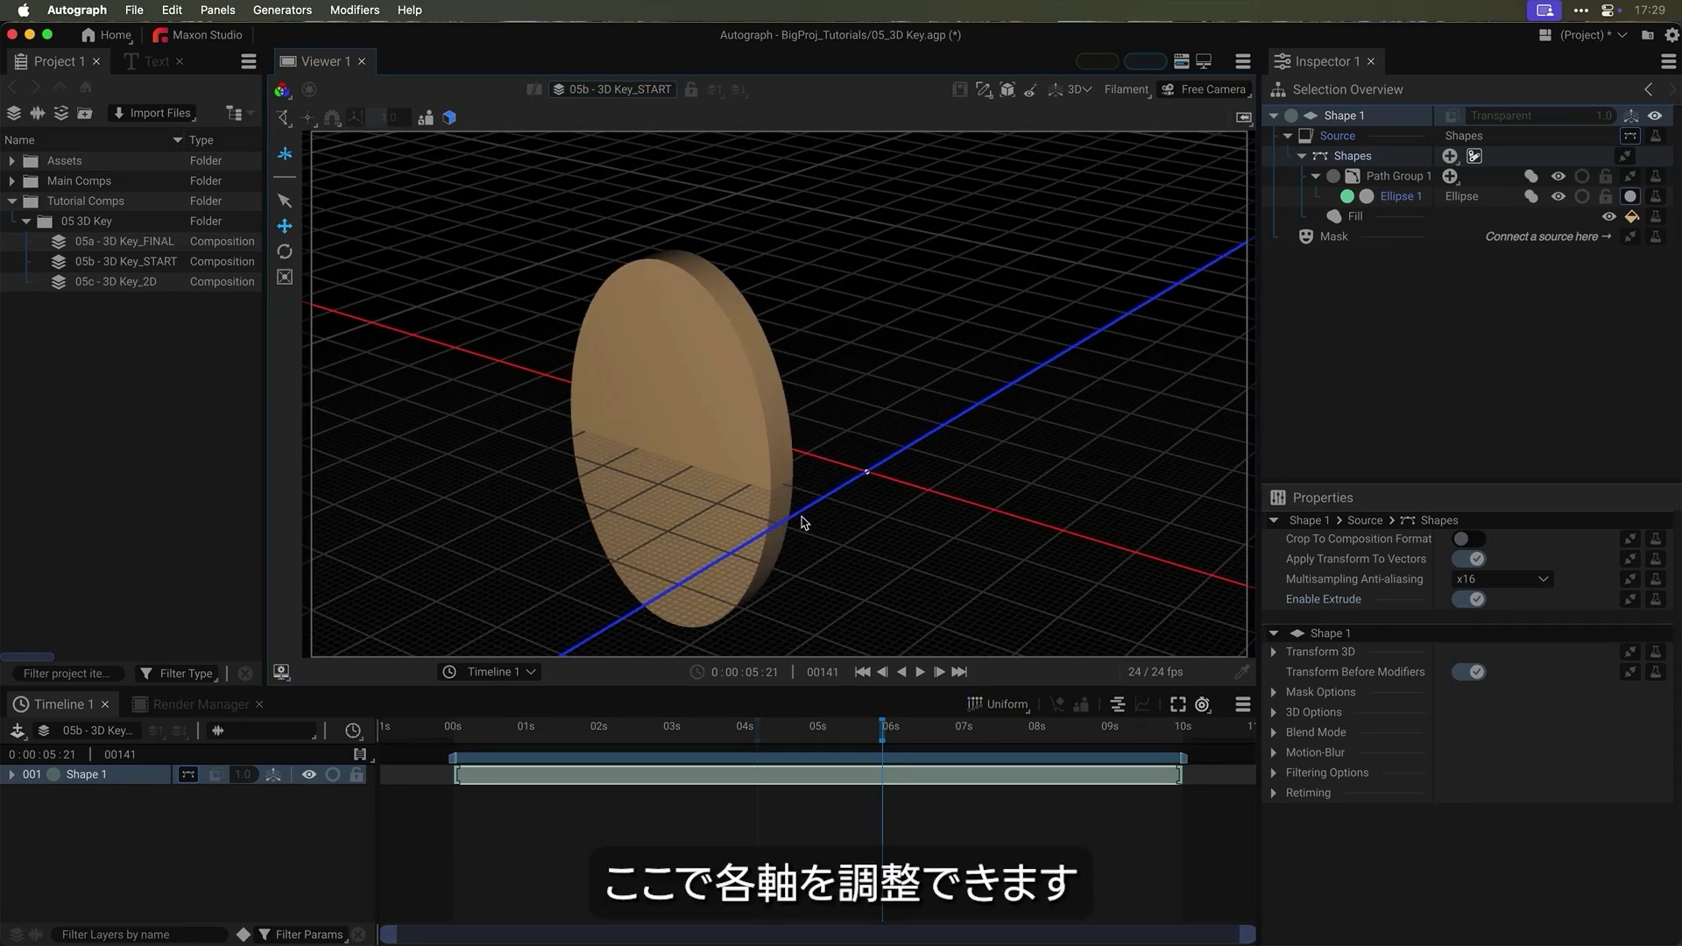
left_click(800, 522)
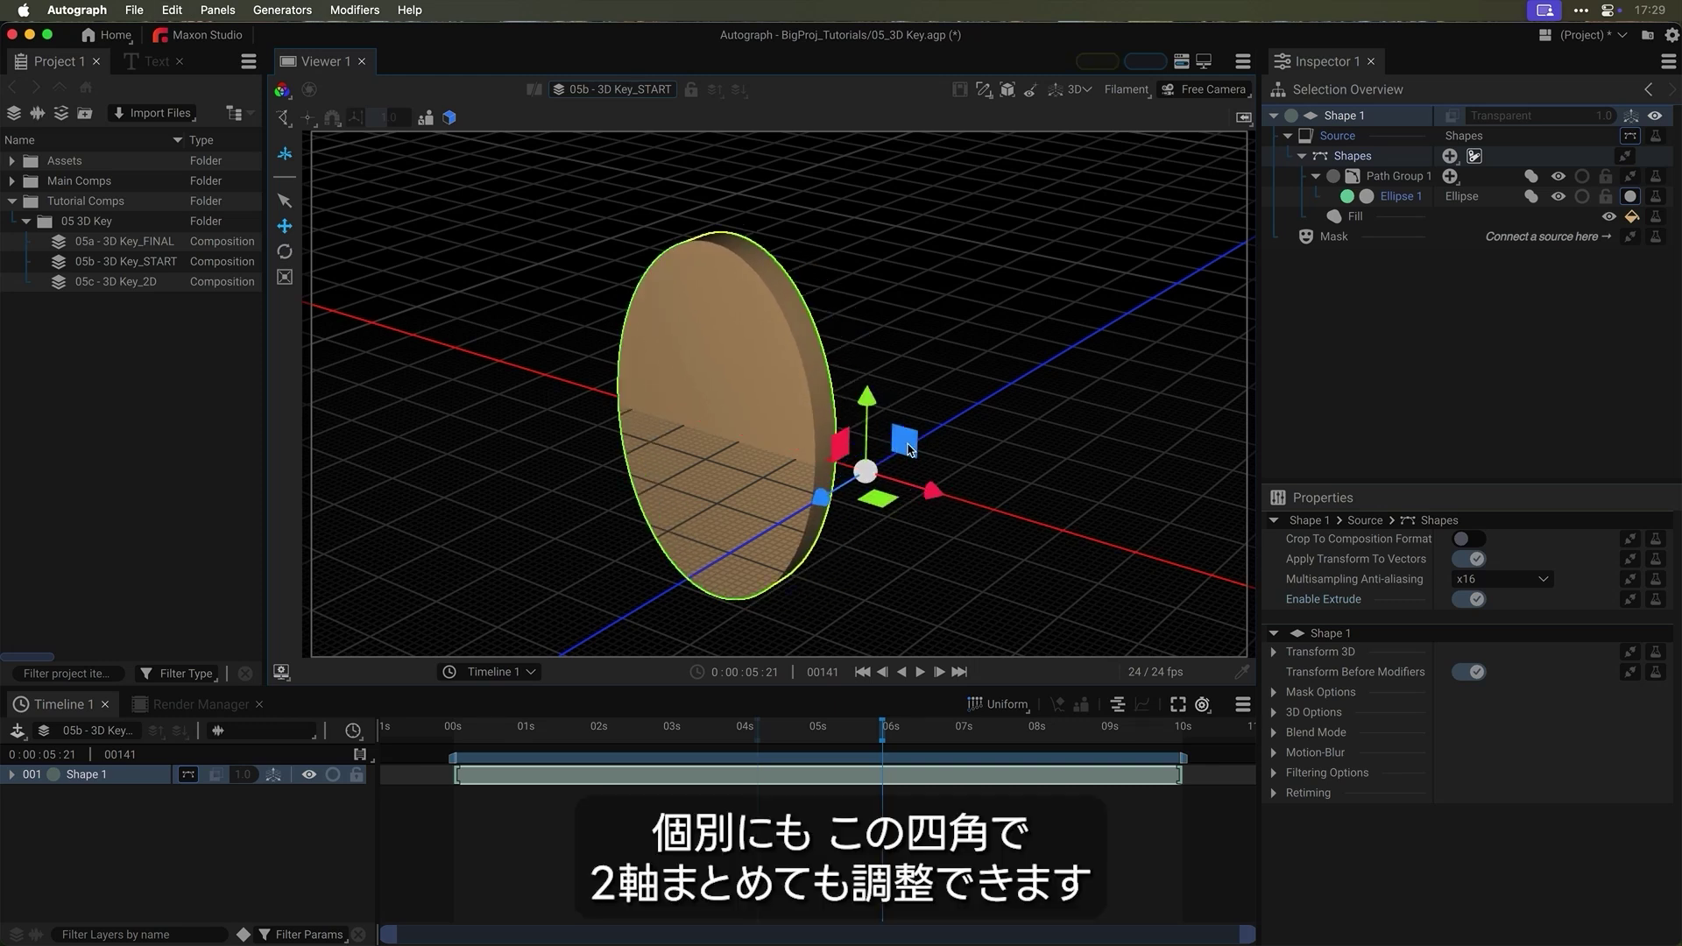
left_click_drag(901, 435, 1006, 439)
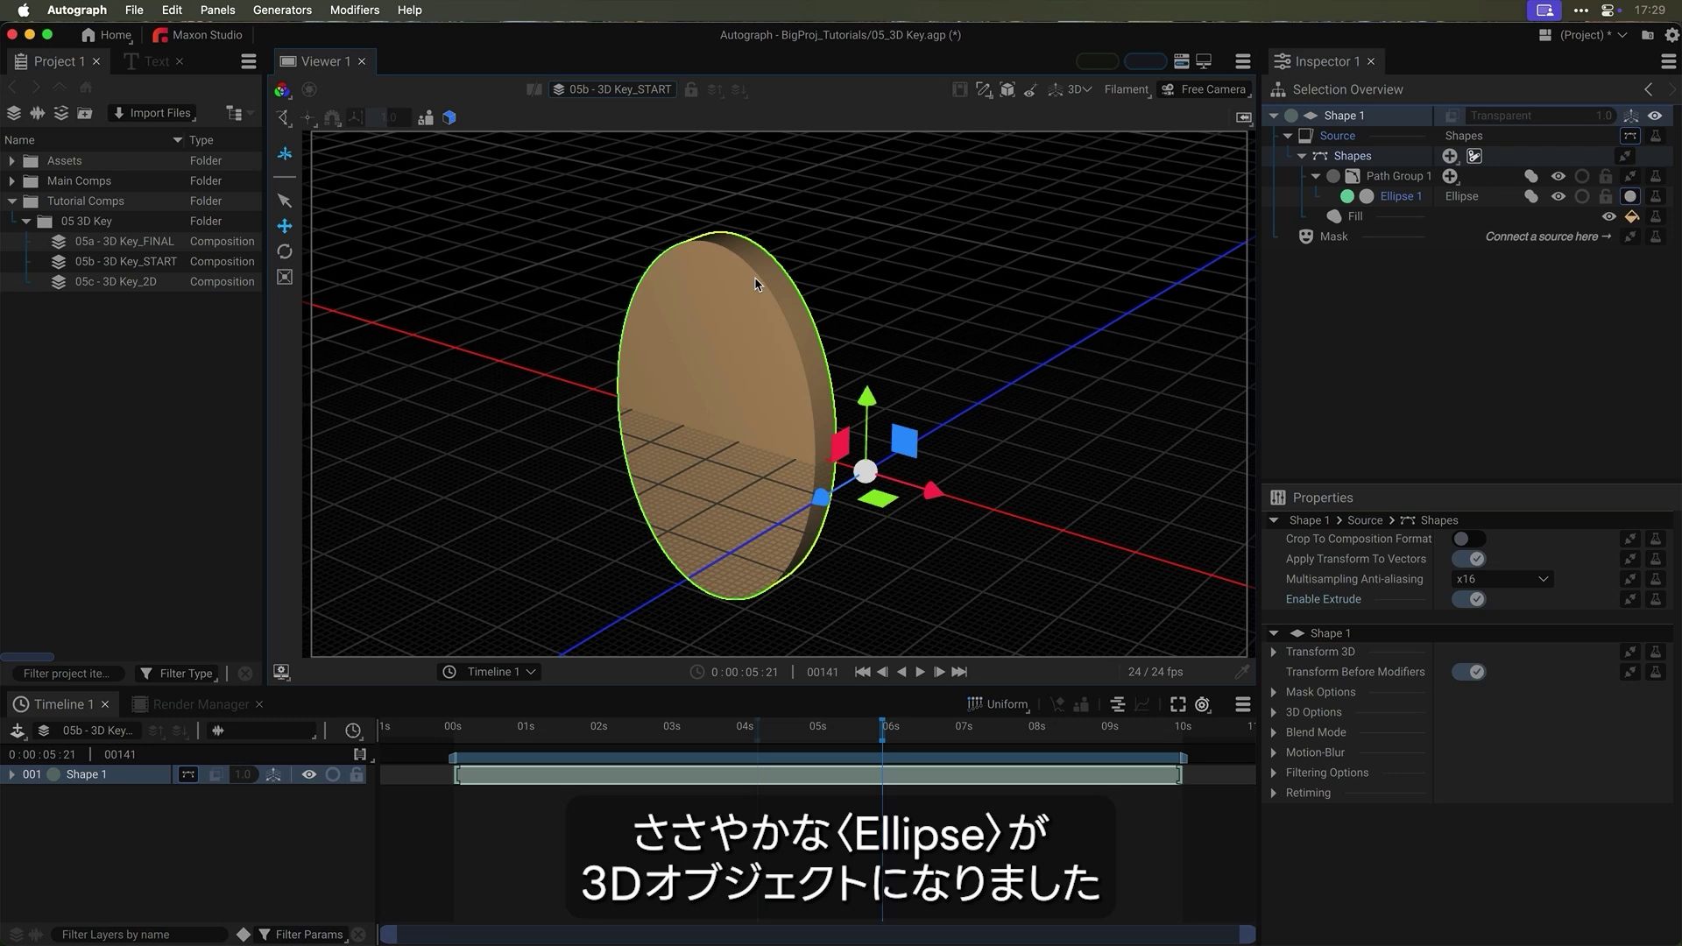
Step: Set the ellipse fill's Extrude Size to 0.06 and Bevel Size to 0.01
left_click(1355, 219)
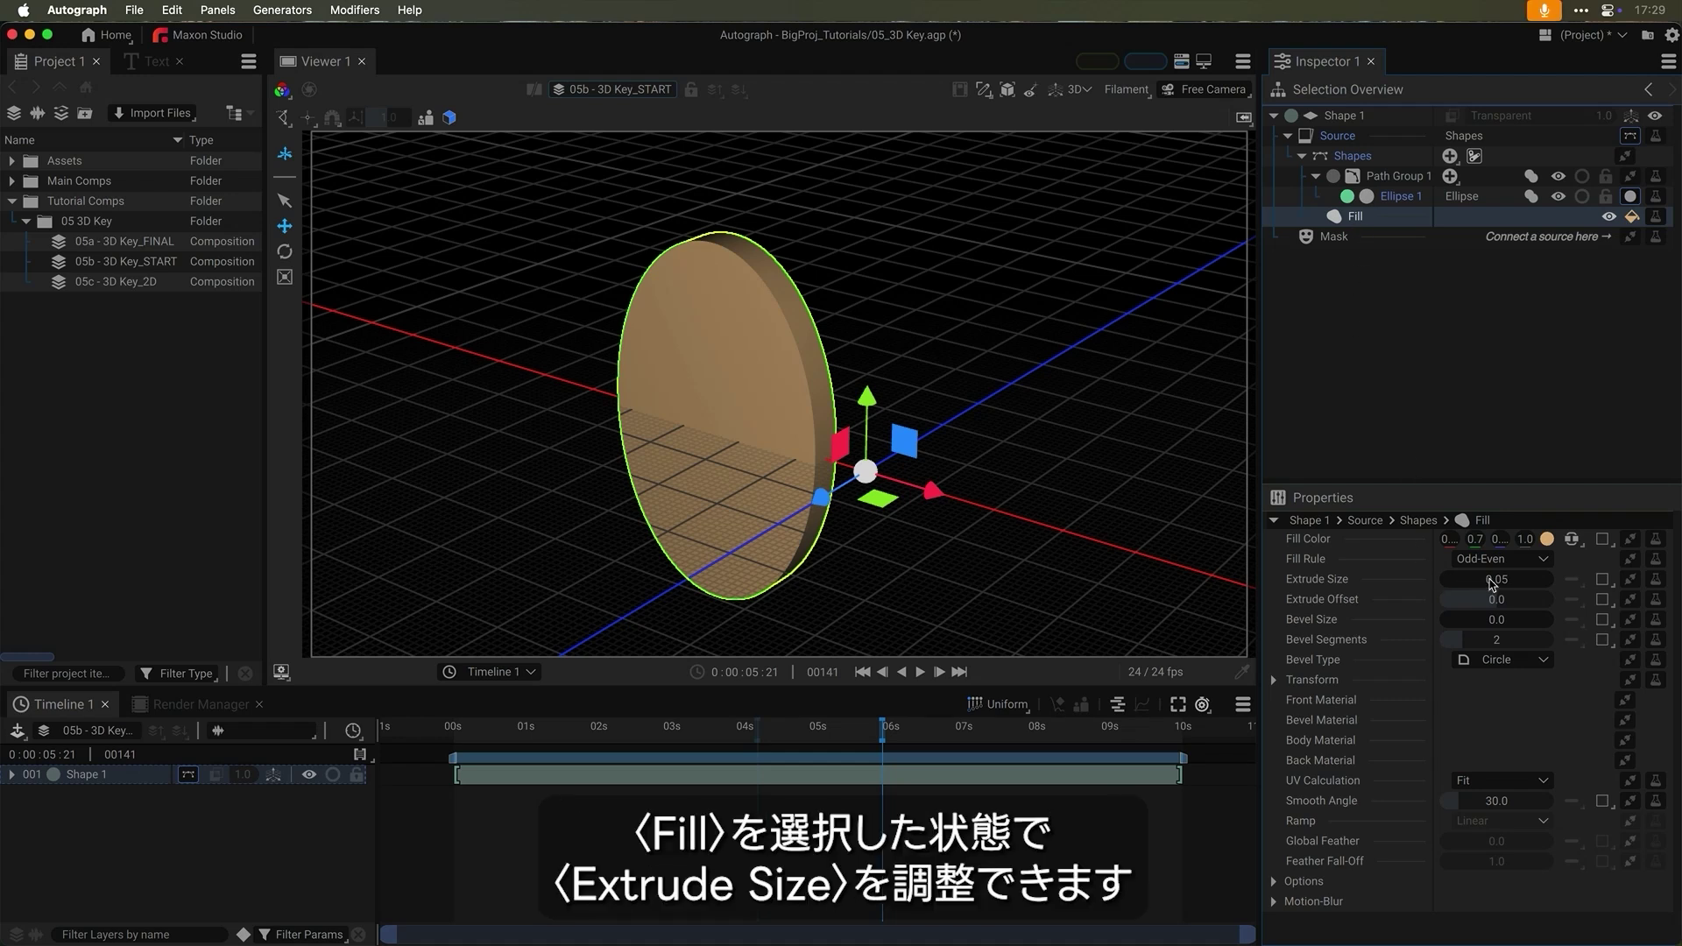
mouse_move(1503, 584)
left_mouse_down()
mouse_move(1577, 584)
mouse_move(1505, 585)
left_mouse_up()
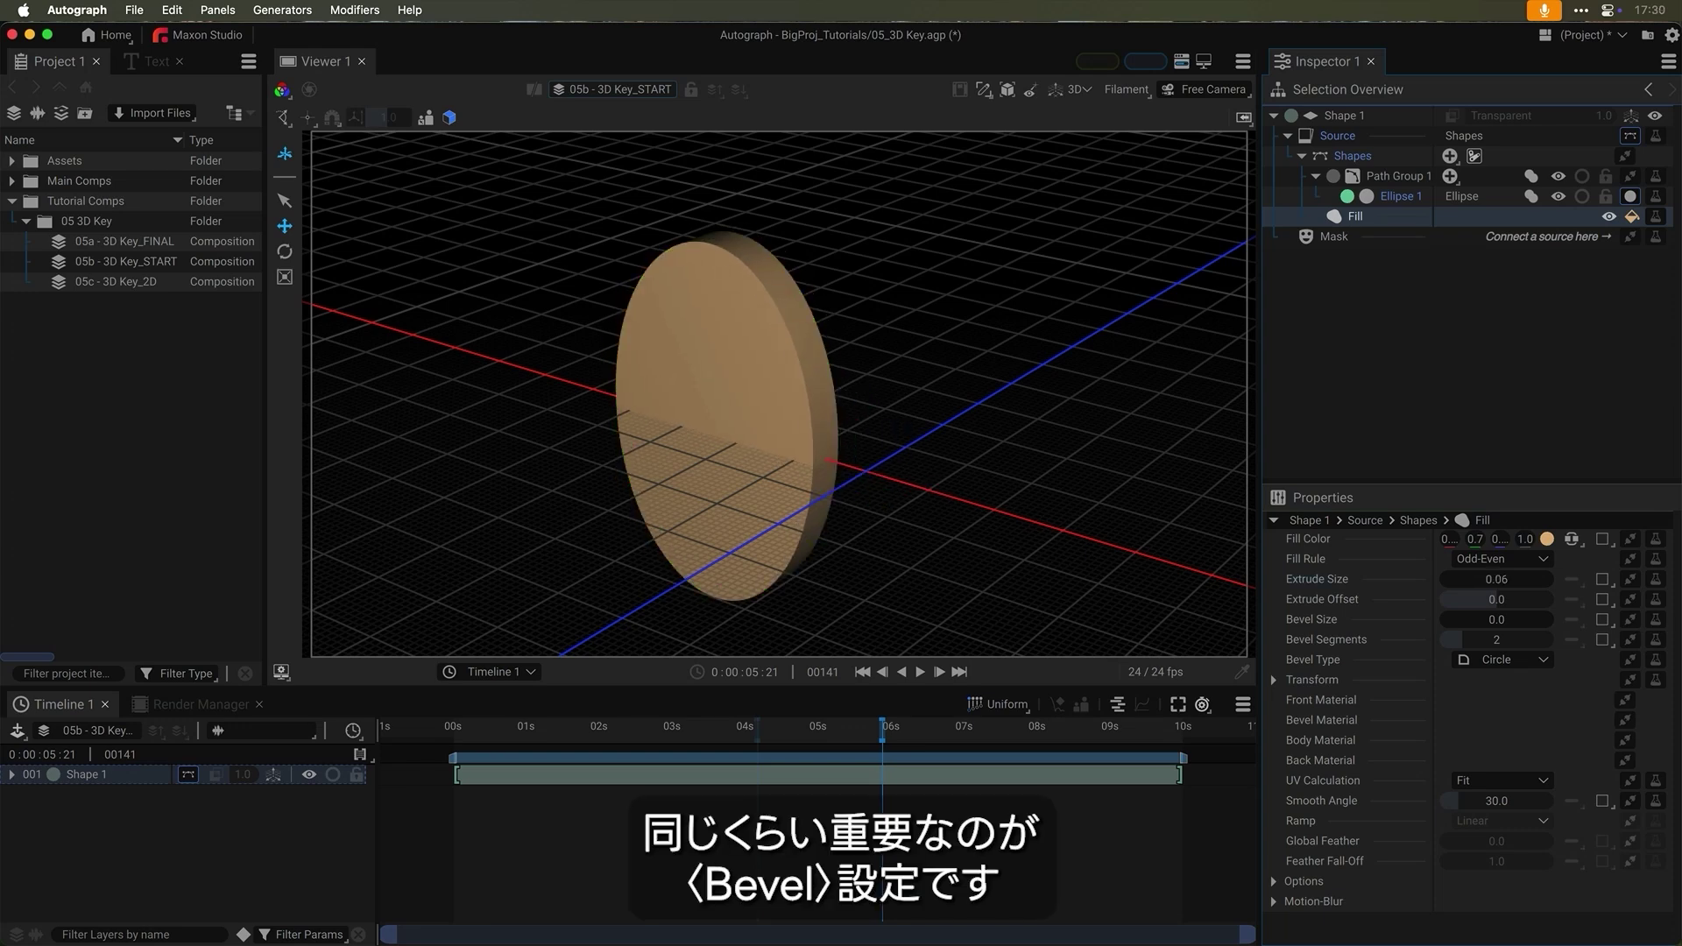
scroll(788, 408, "up", 3)
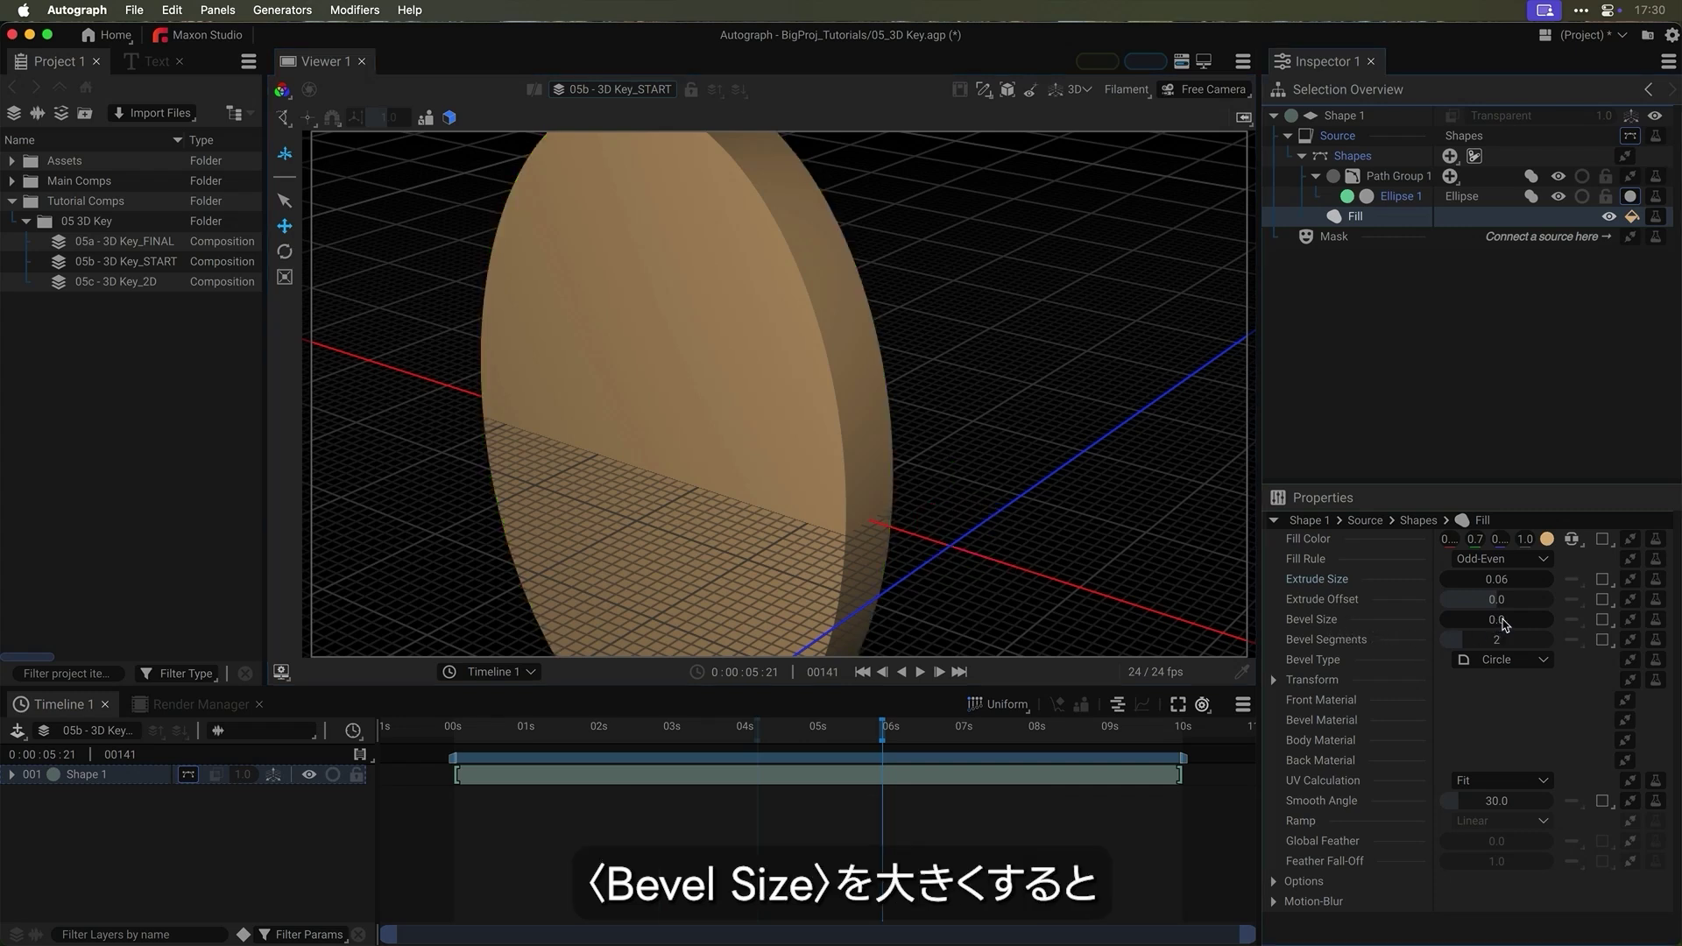
left_click_drag(1496, 620, 1503, 619)
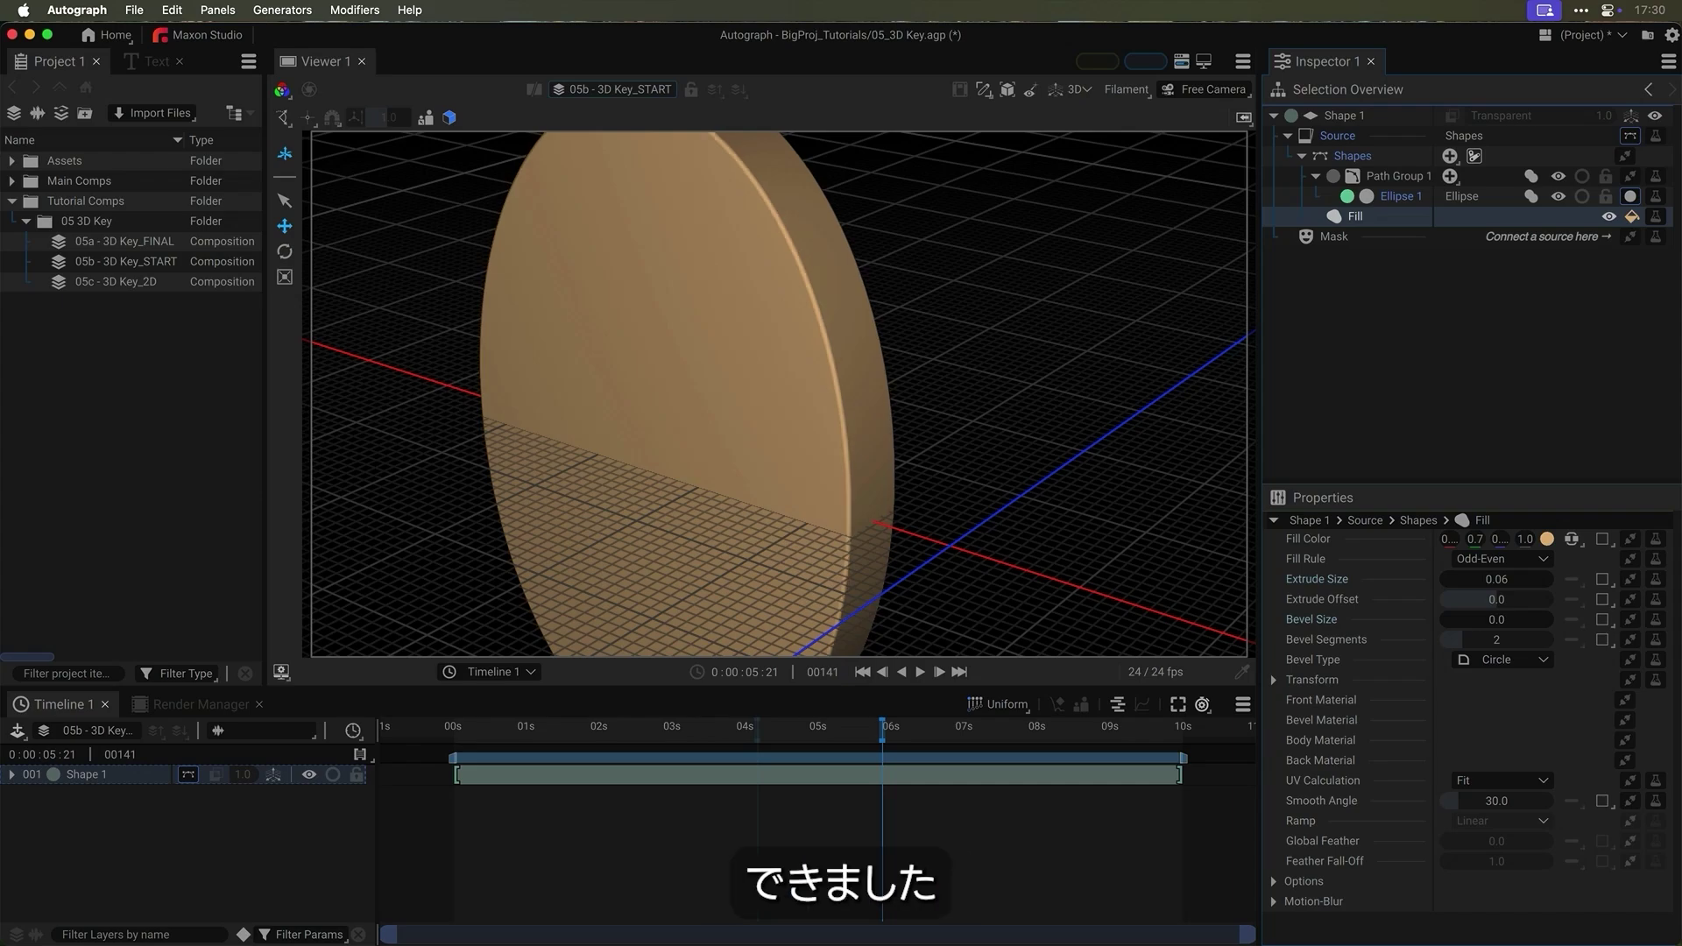
Step: Inspect the ellipse's bevelled edge and set the fill's Bevel Type to Straight
left_click_drag(807, 364, 732, 250)
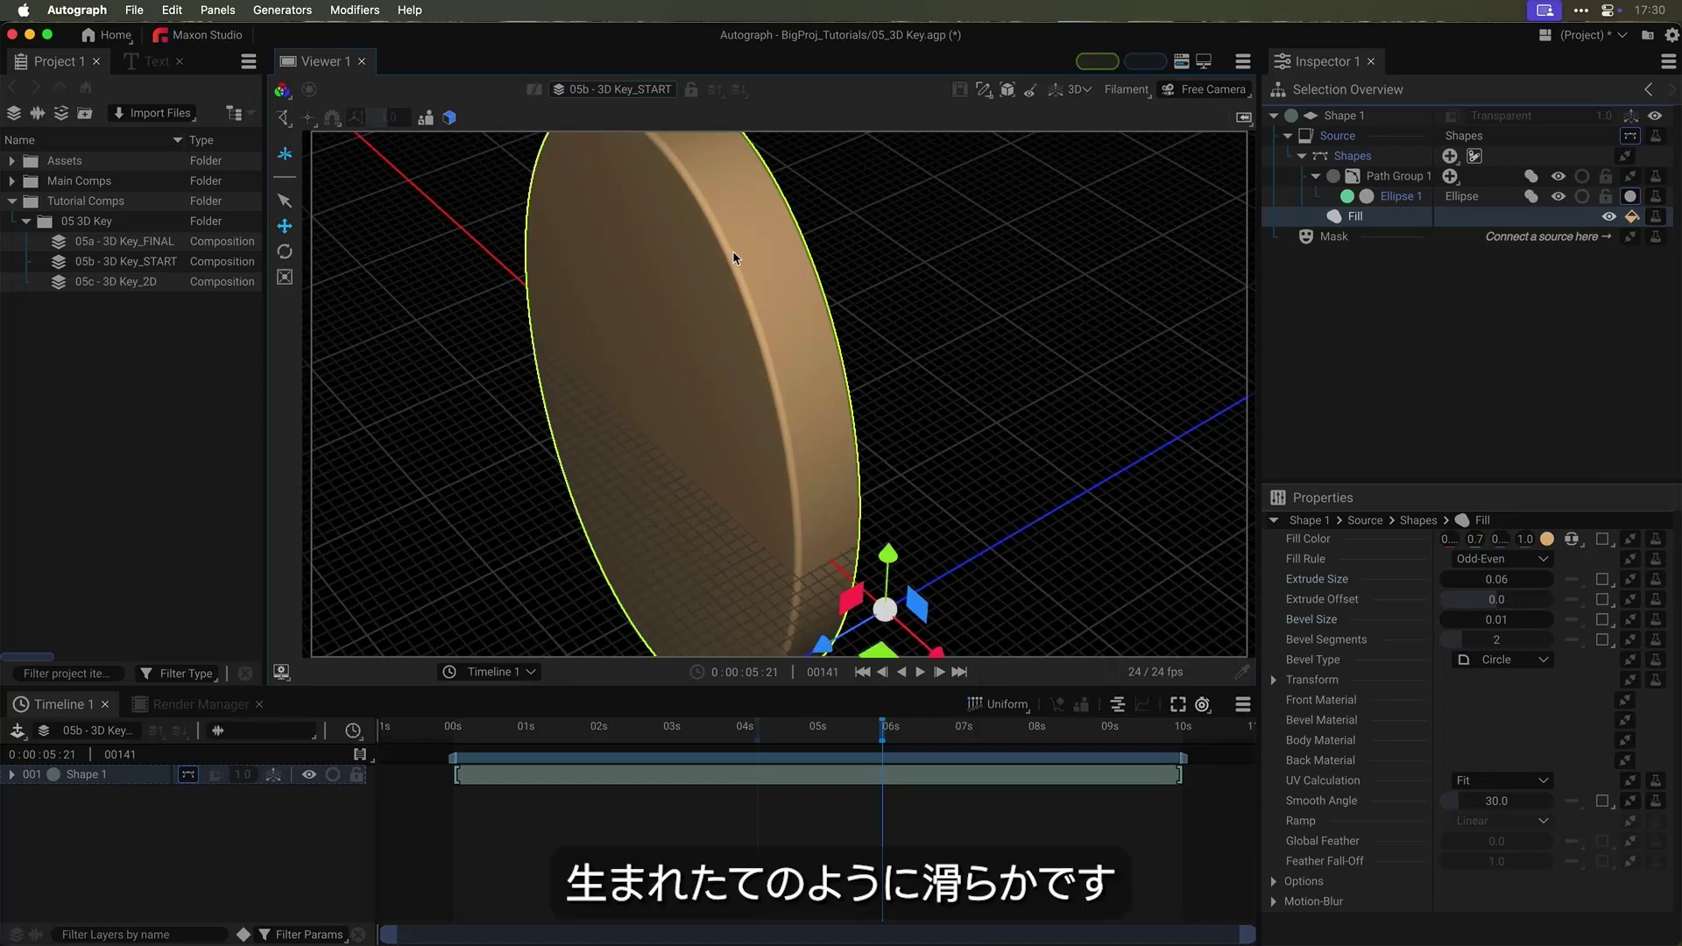
scroll(732, 251, "up", 5)
scroll(743, 224, "down", 5)
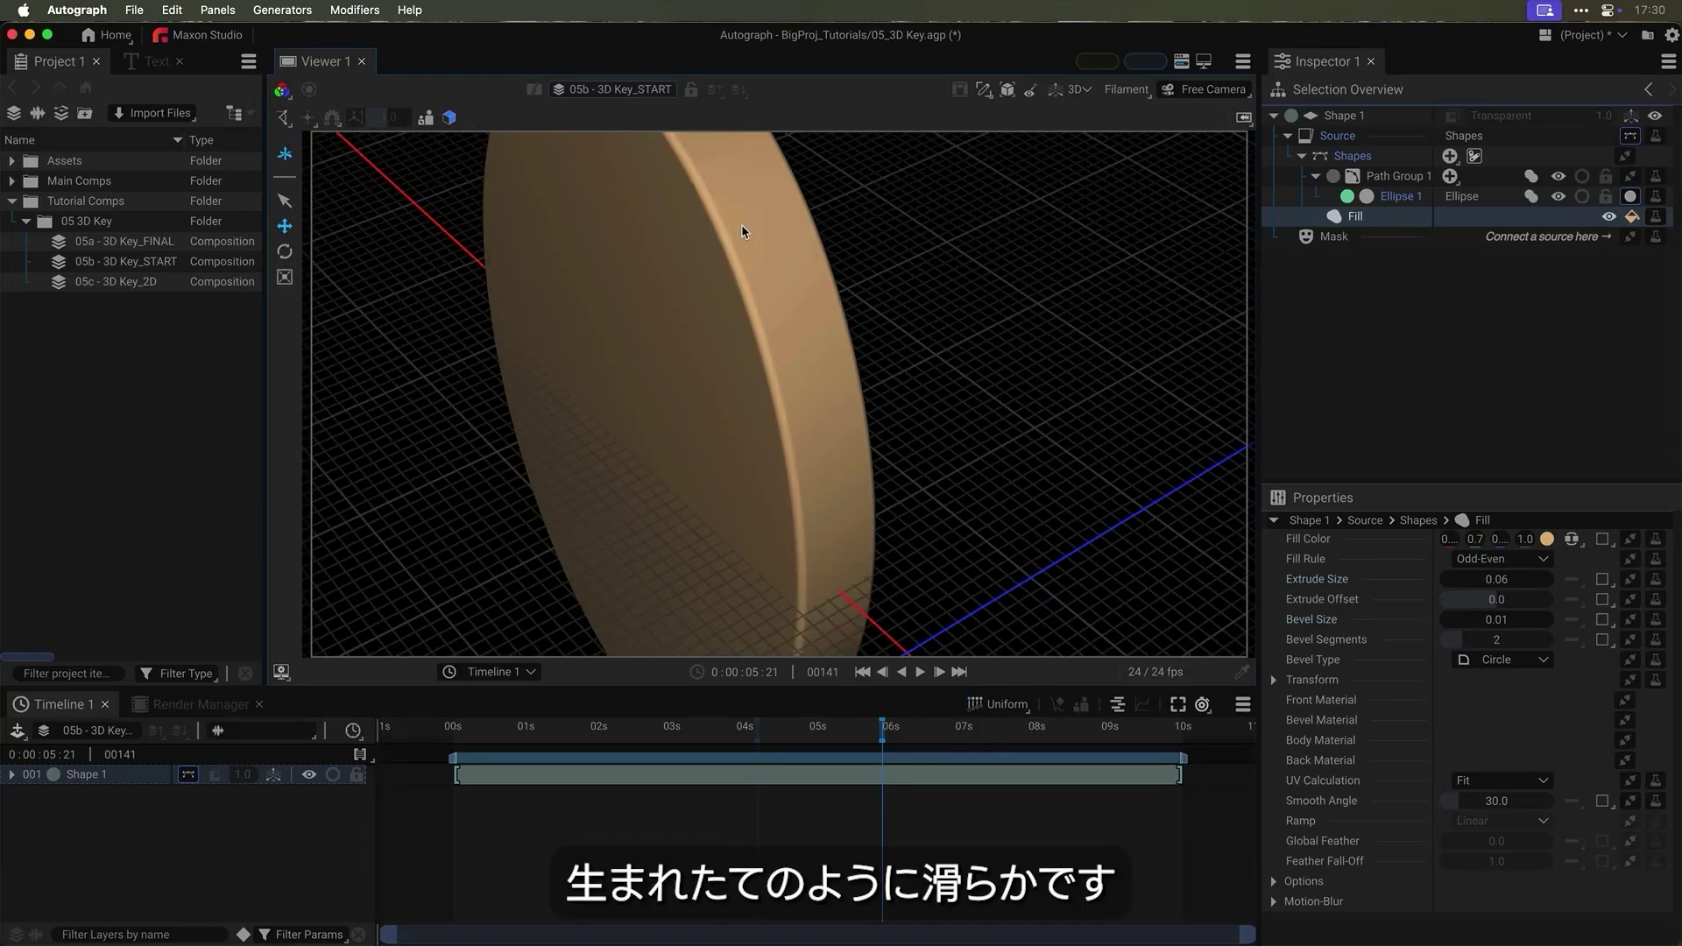
left_click_drag(784, 199, 751, 218)
left_click(750, 218)
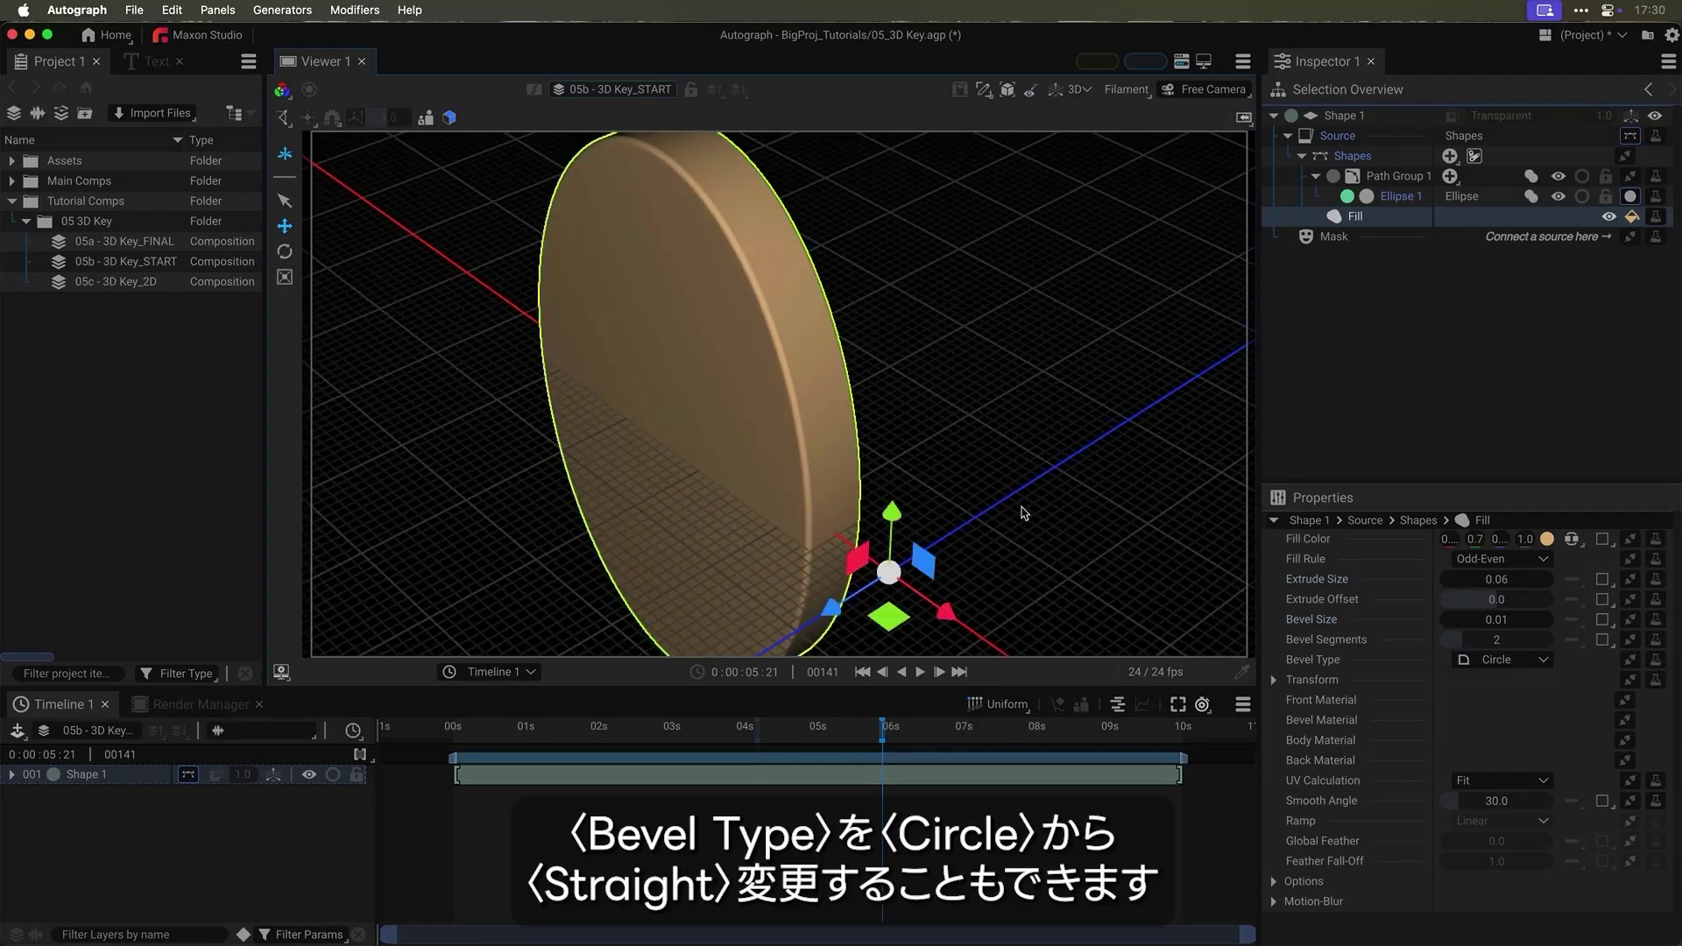
left_click(1489, 662)
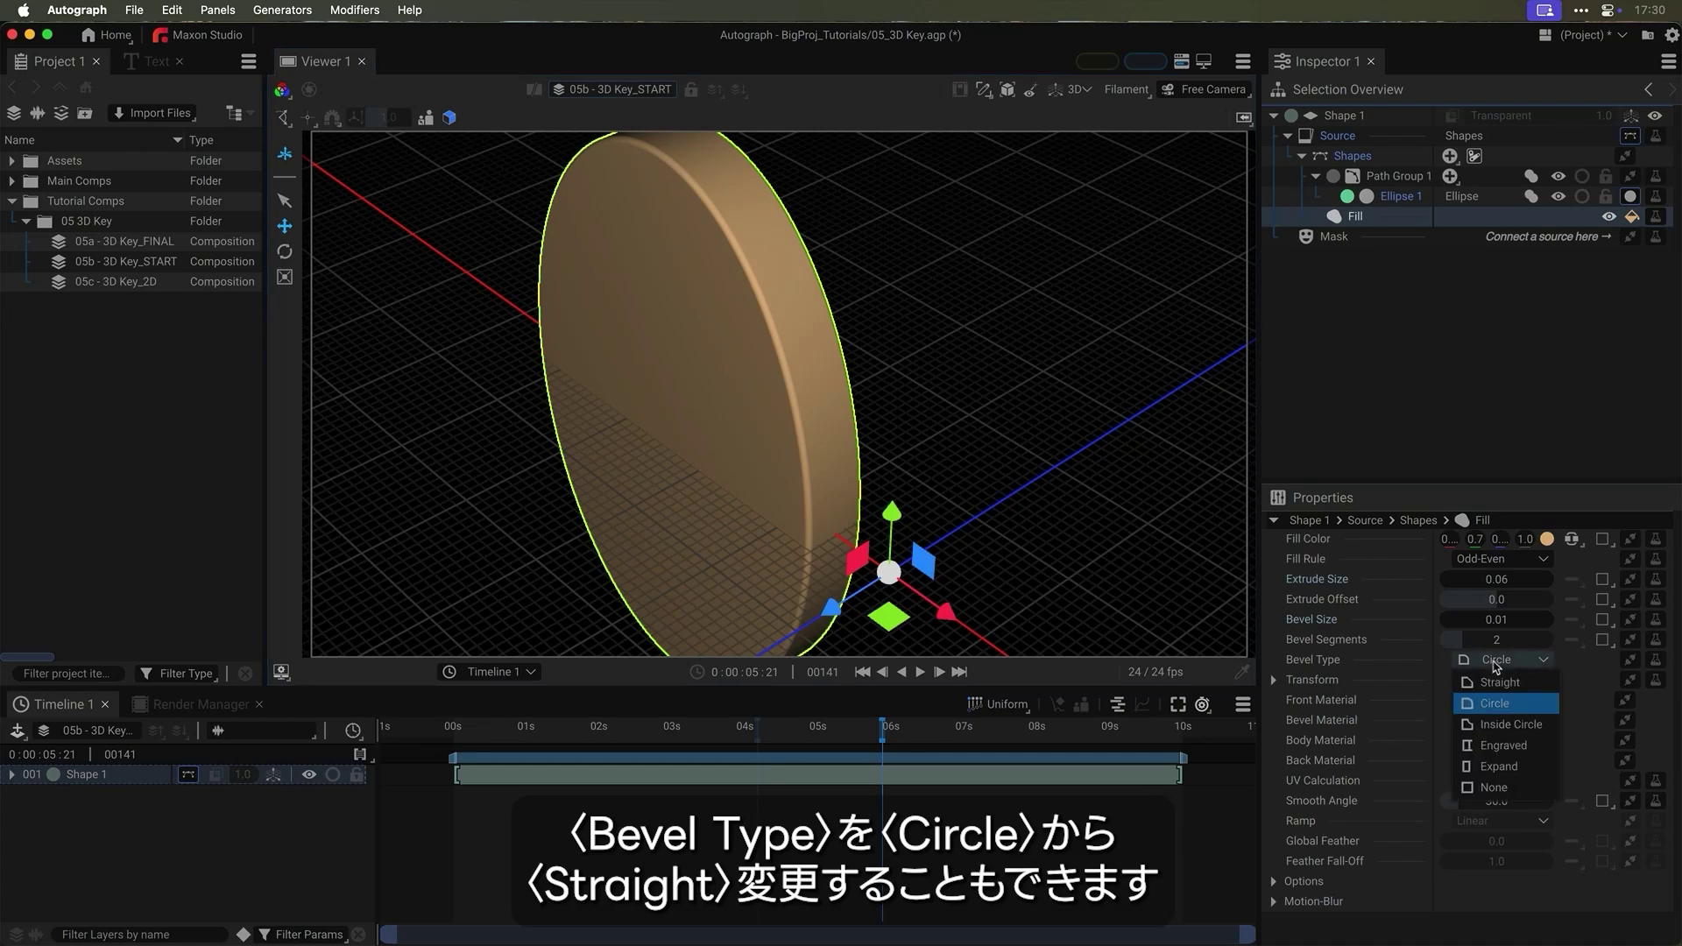
left_click(1497, 682)
left_click_drag(776, 304, 1095, 499)
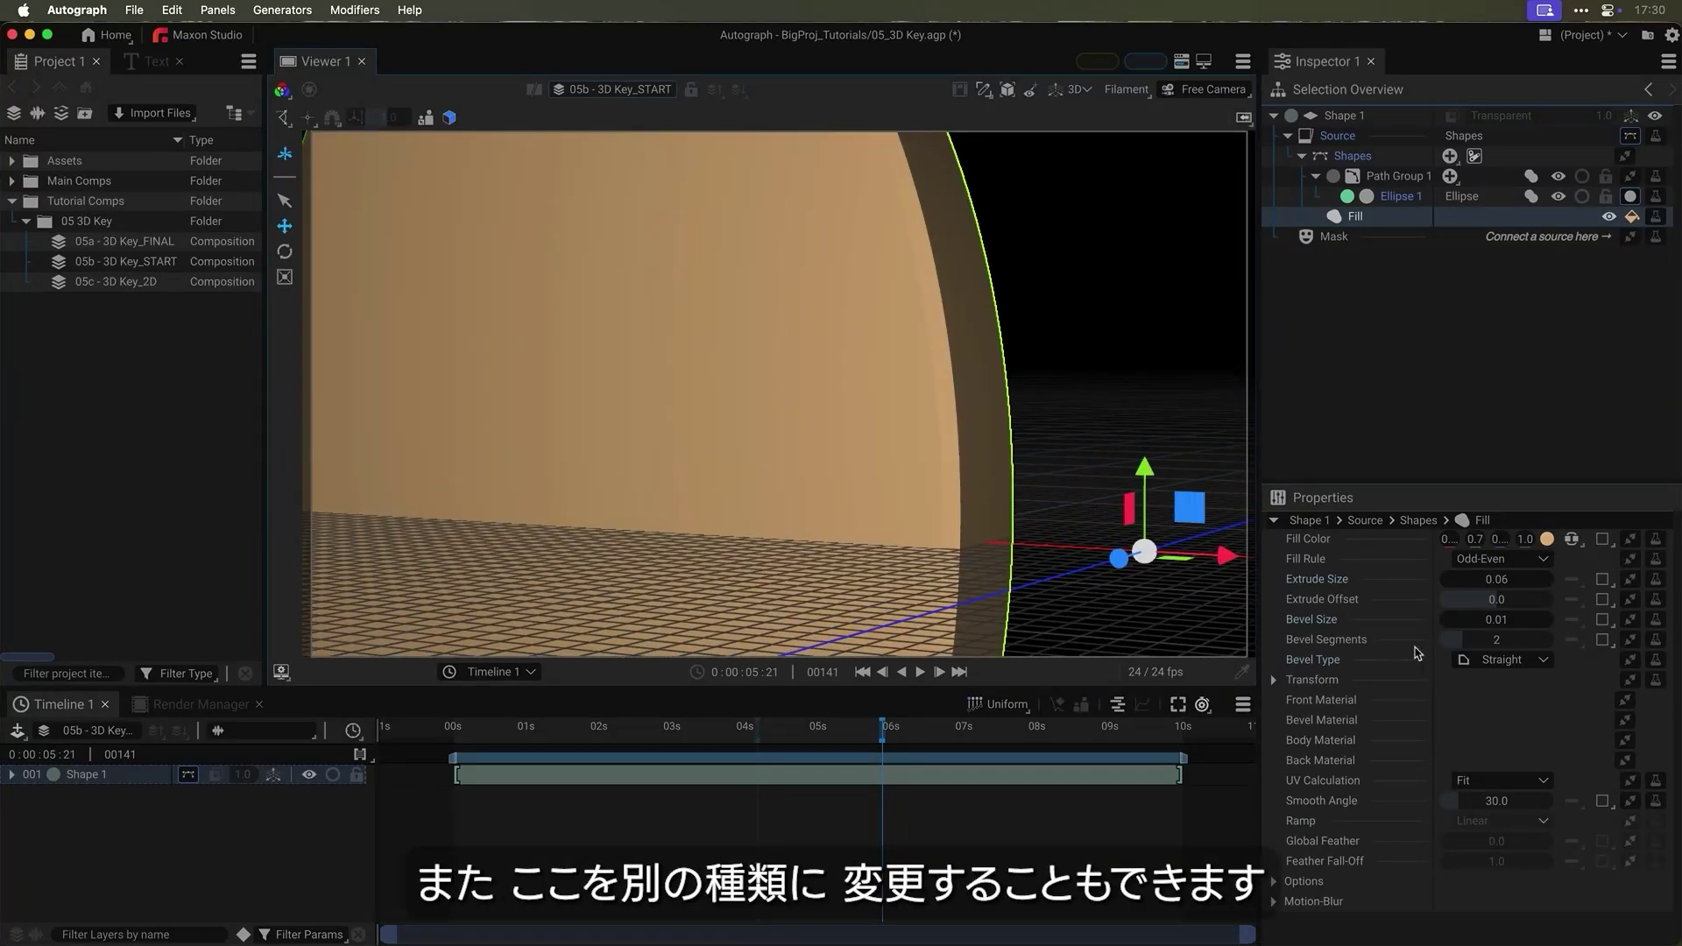
Step: Set the fill's Bevel Type to Inside Circle and view the resulting edge on the ellipse
left_click(1454, 663)
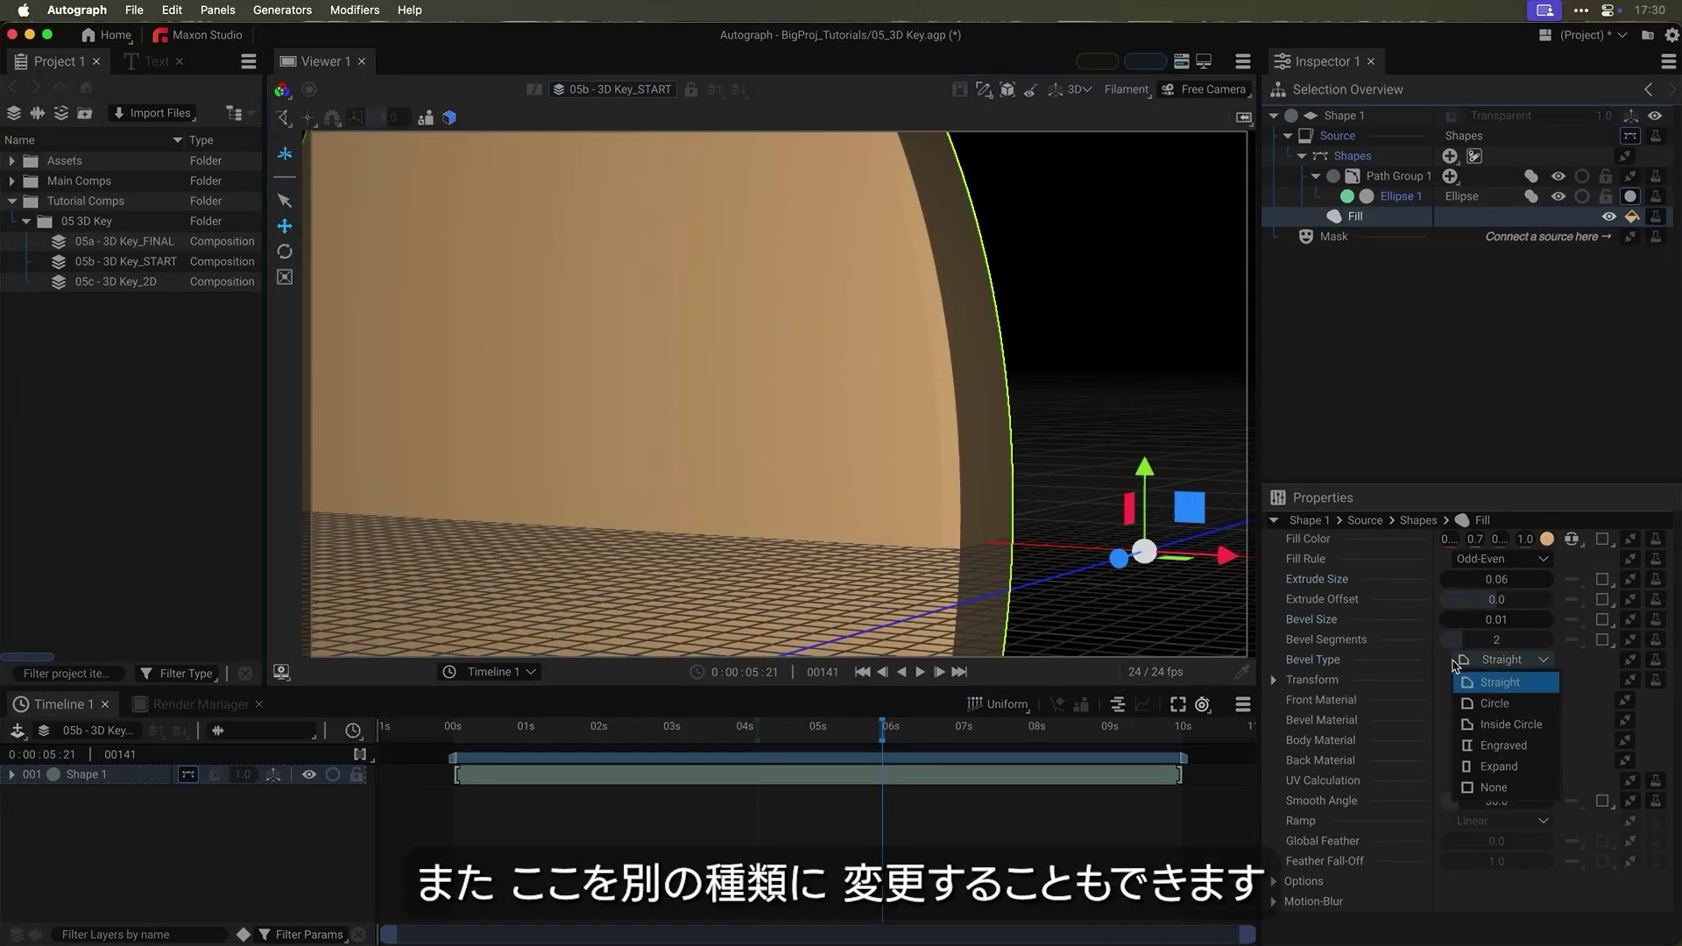
left_click(1508, 726)
left_click_drag(841, 373, 887, 303)
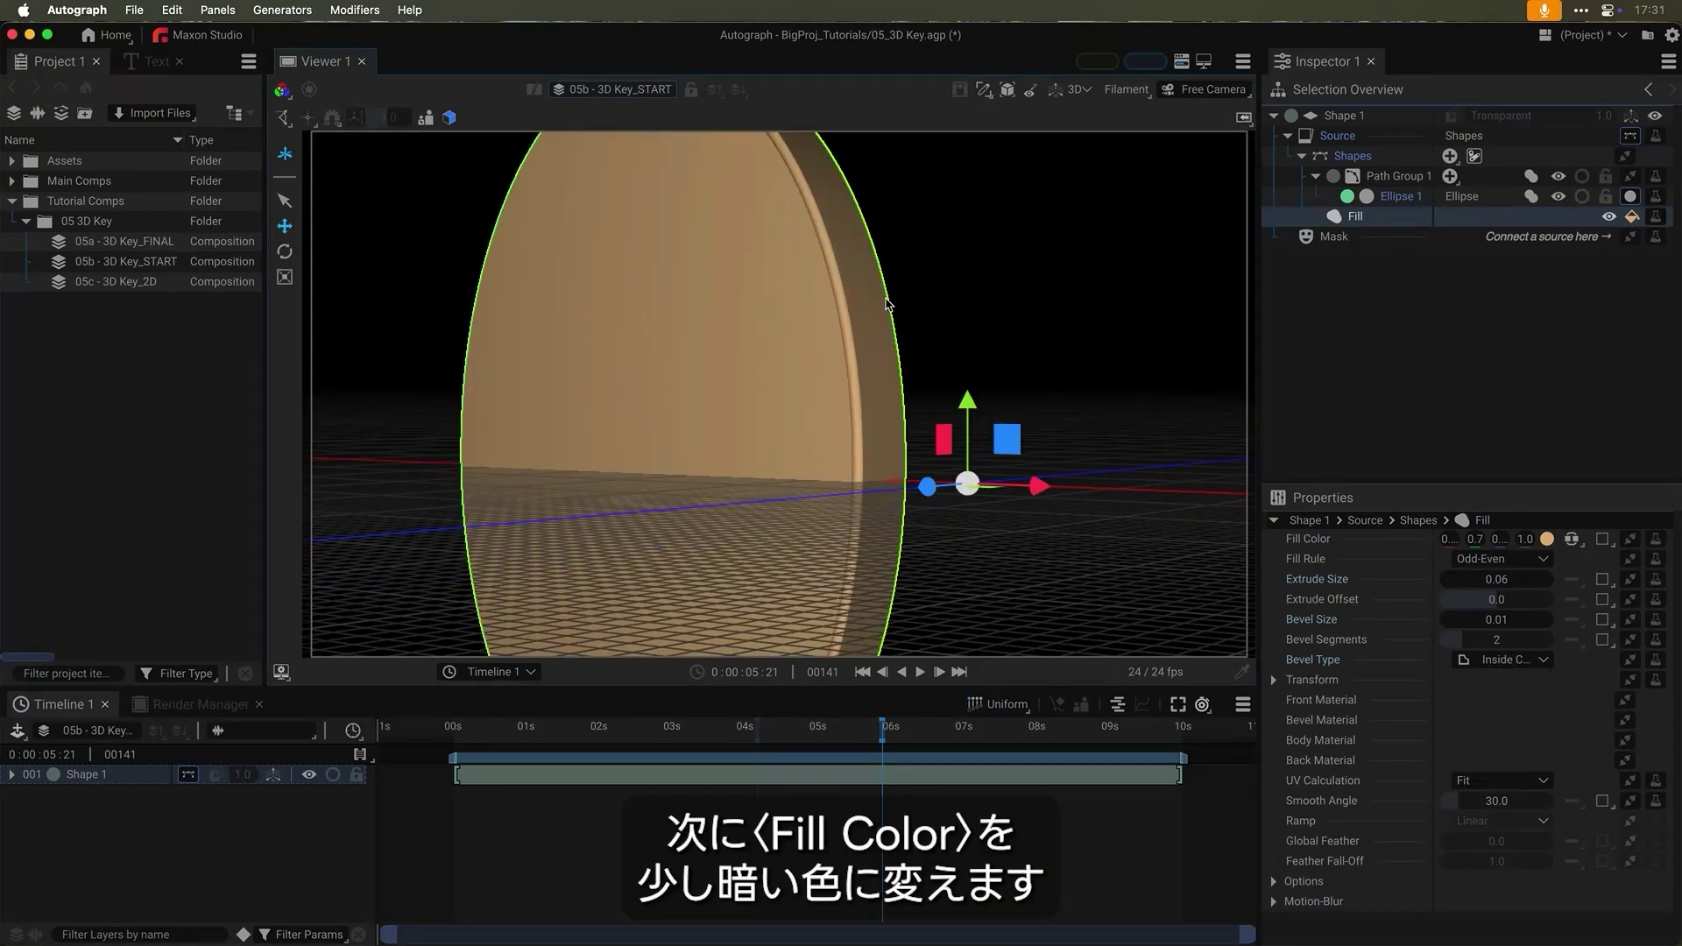
Step: Change the ellipse's fill colour to a darker, muted brown
left_click(1547, 539)
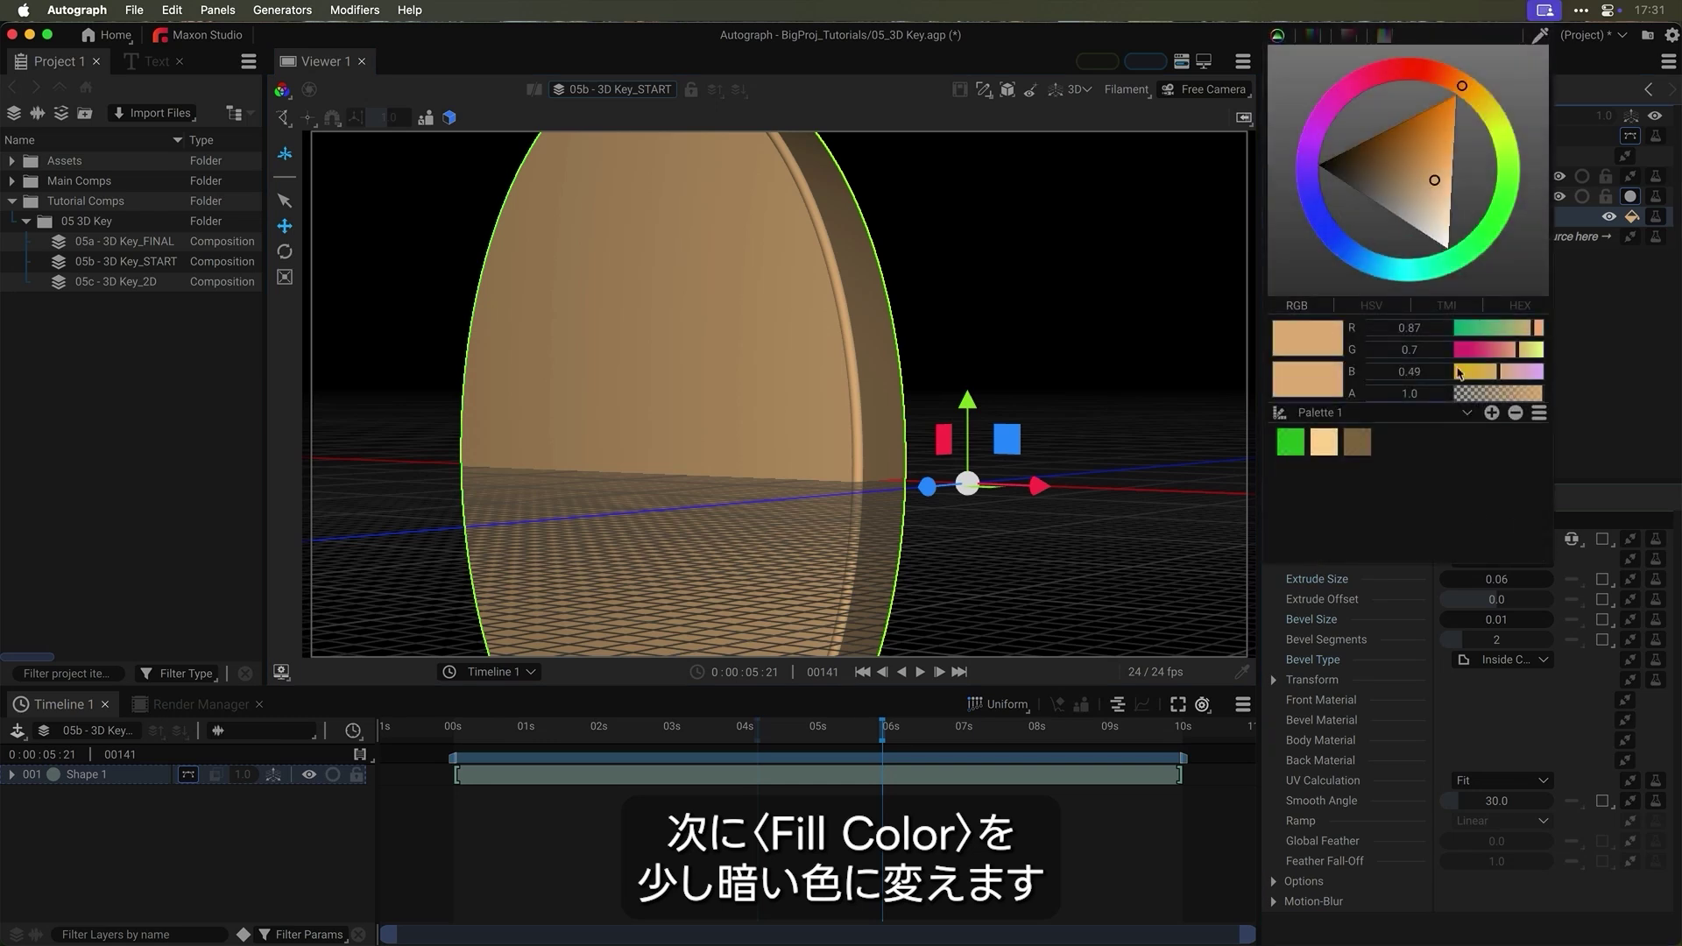
left_click(1422, 205)
mouse_move(1447, 204)
left_mouse_down()
mouse_move(1456, 217)
mouse_move(1461, 202)
mouse_move(1390, 194)
mouse_move(1392, 160)
mouse_move(1384, 189)
left_mouse_up()
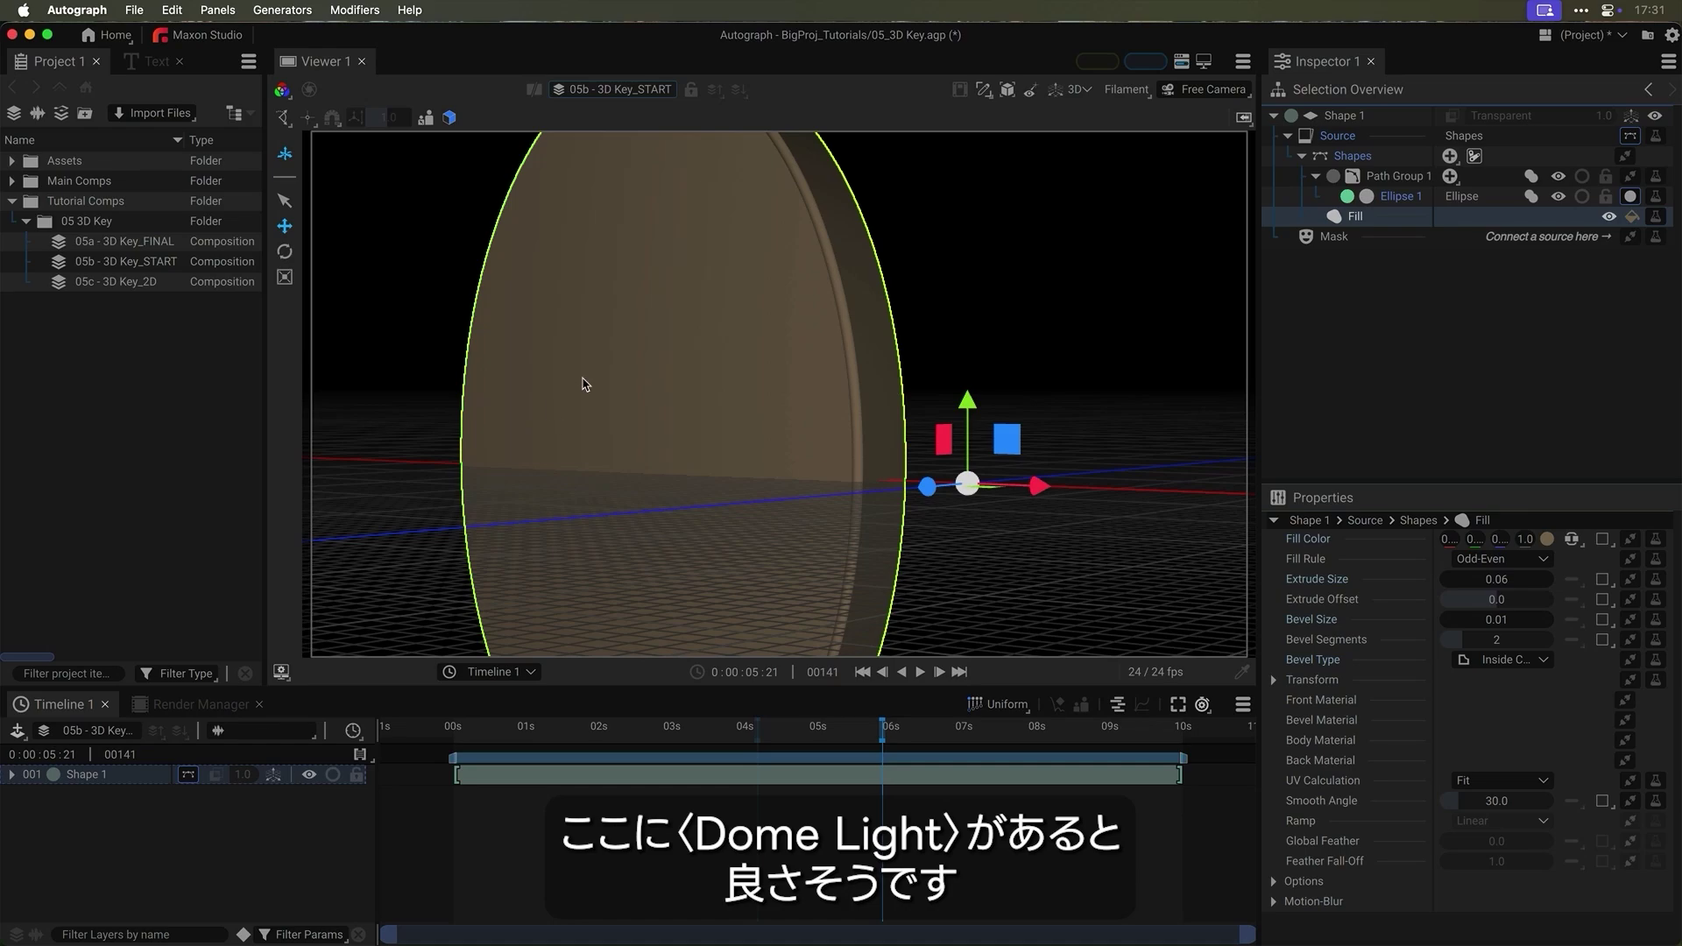
Step: Add a Dome Light to the composition and connect Bright.exr from the Assets folder as its Environment Map
left_click_drag(585, 383, 674, 396)
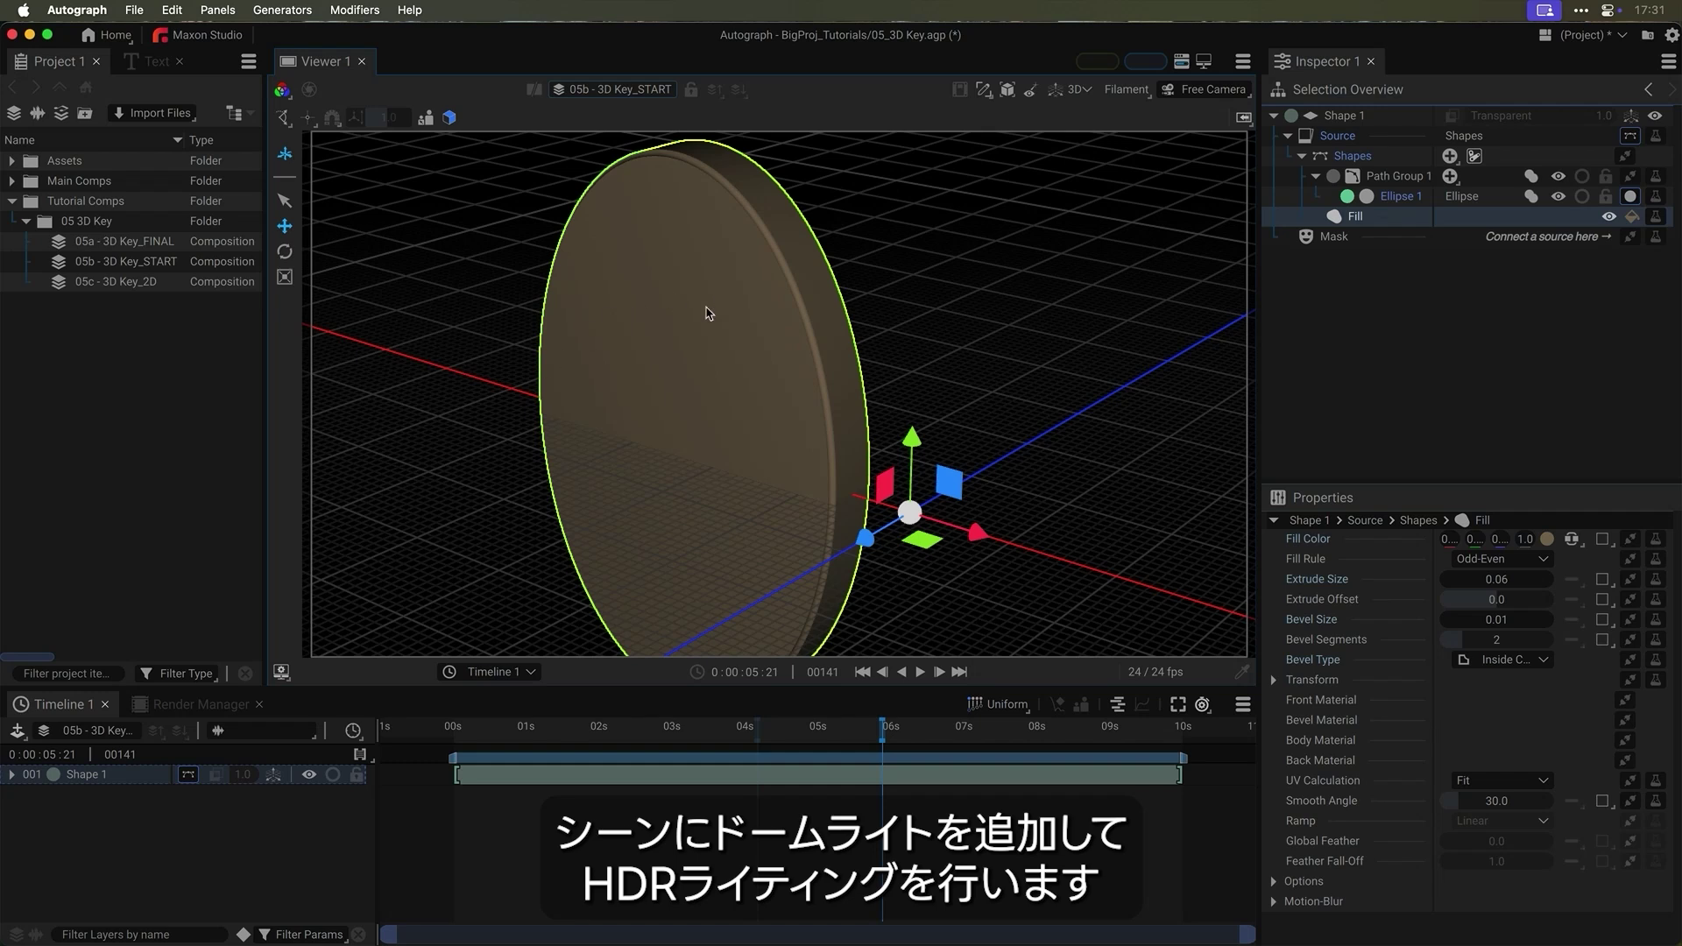
left_click(122, 827)
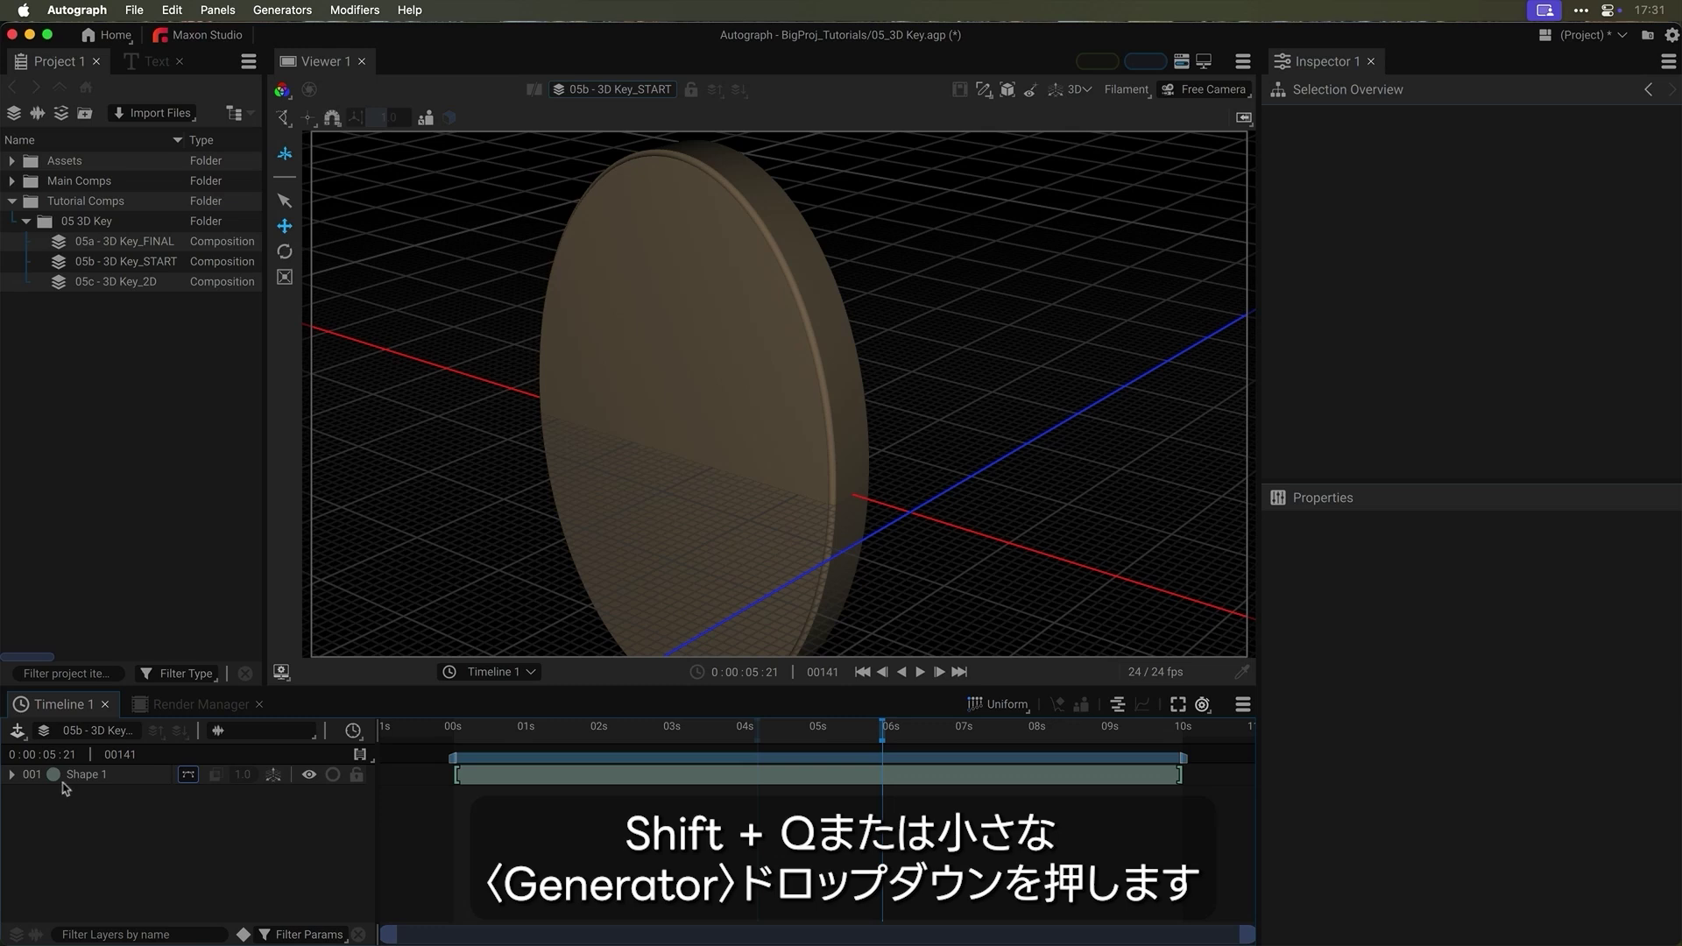
left_click(18, 732)
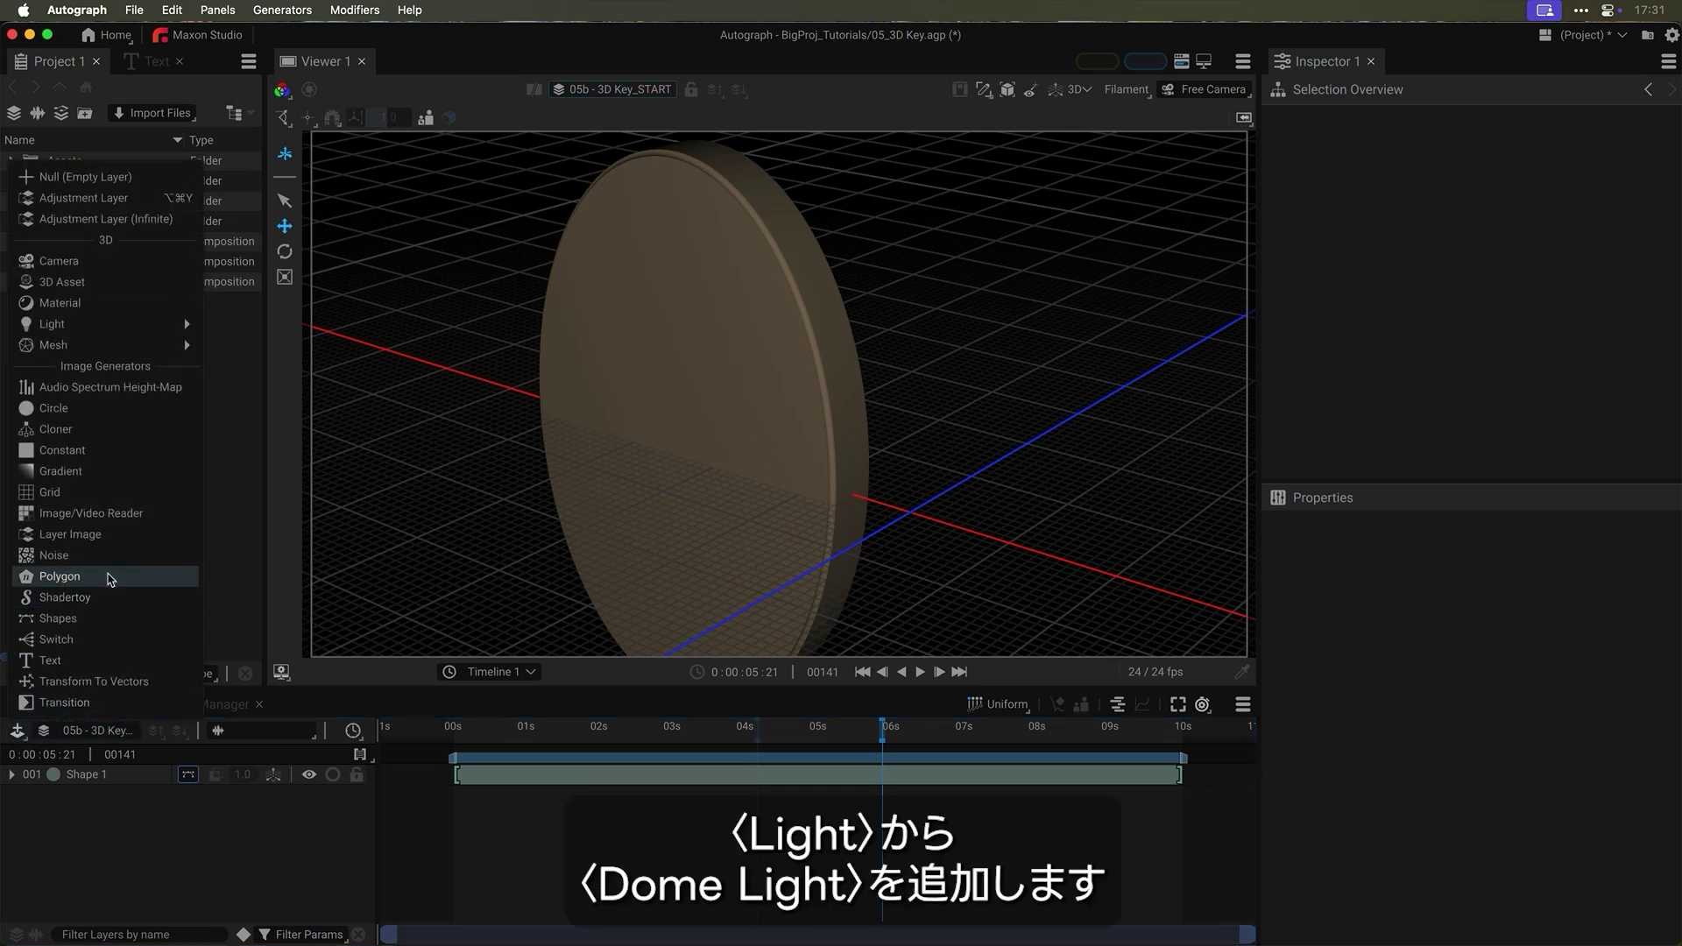
mouse_move(163, 326)
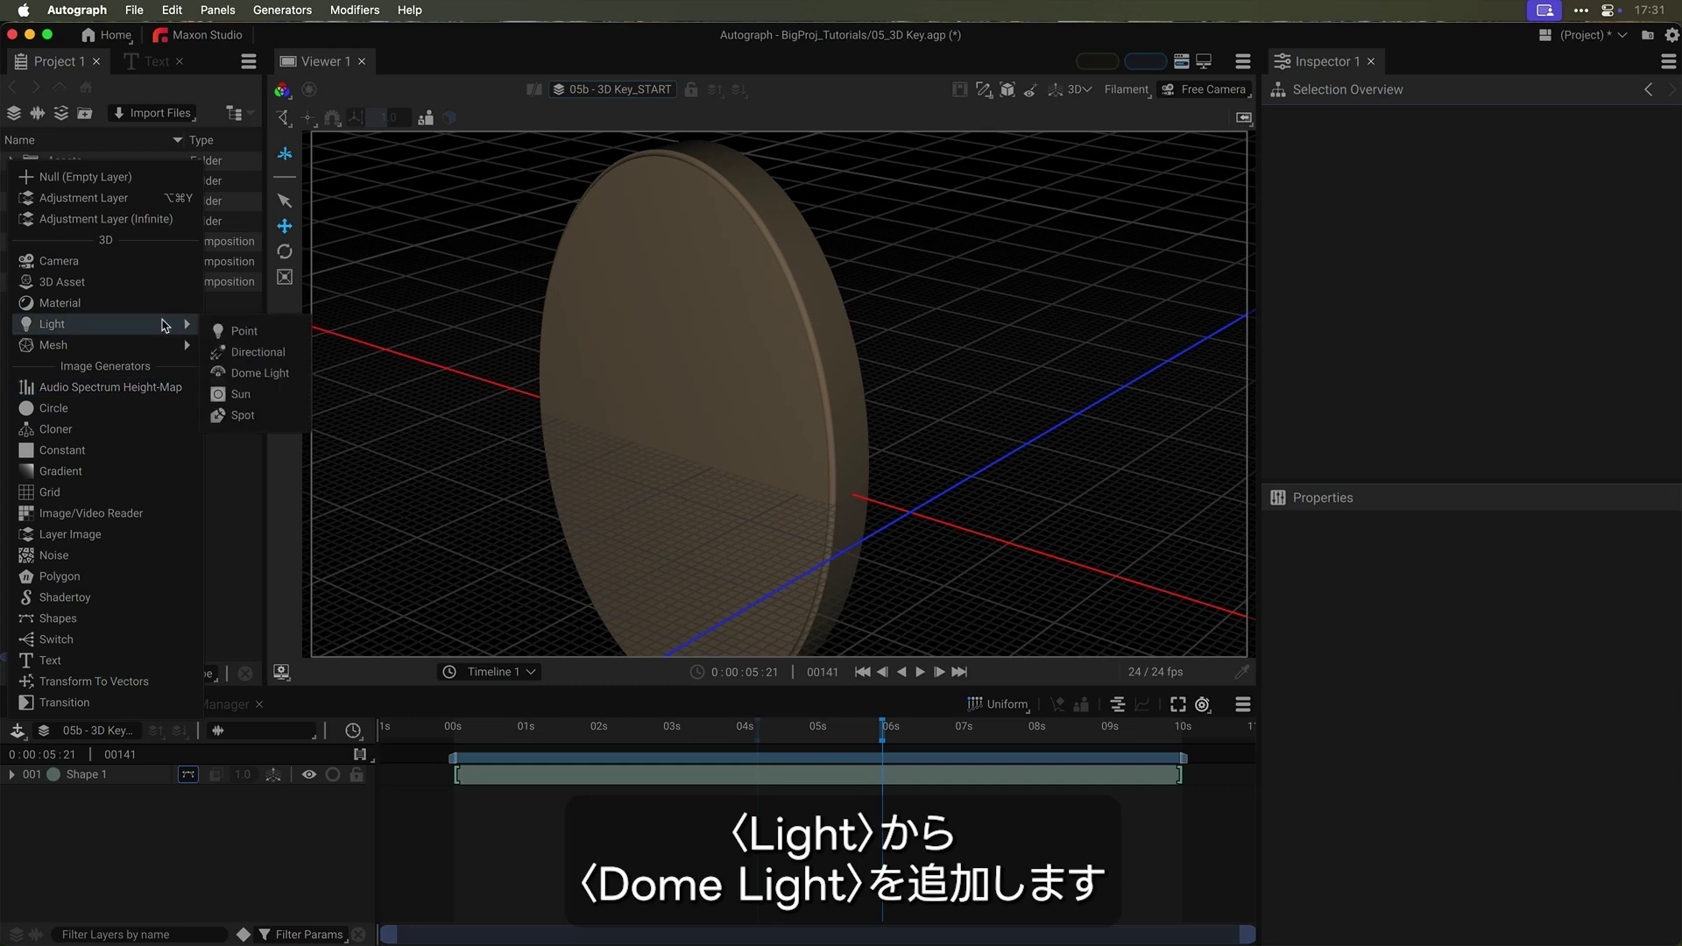
left_click(260, 373)
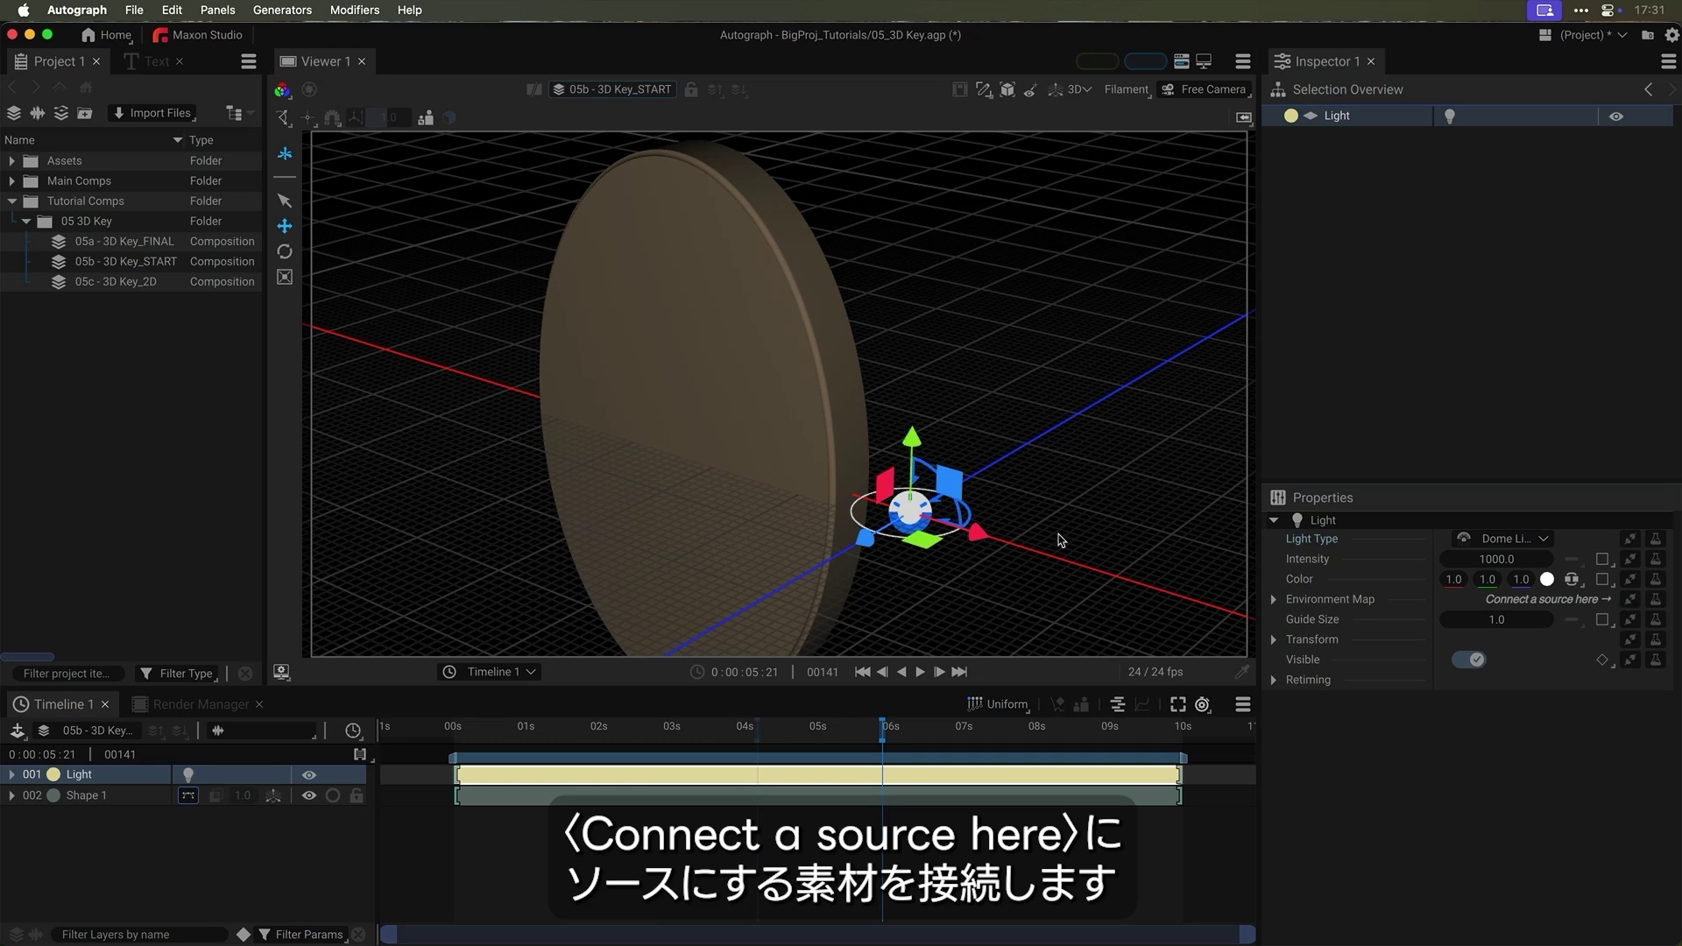
left_click(12, 161)
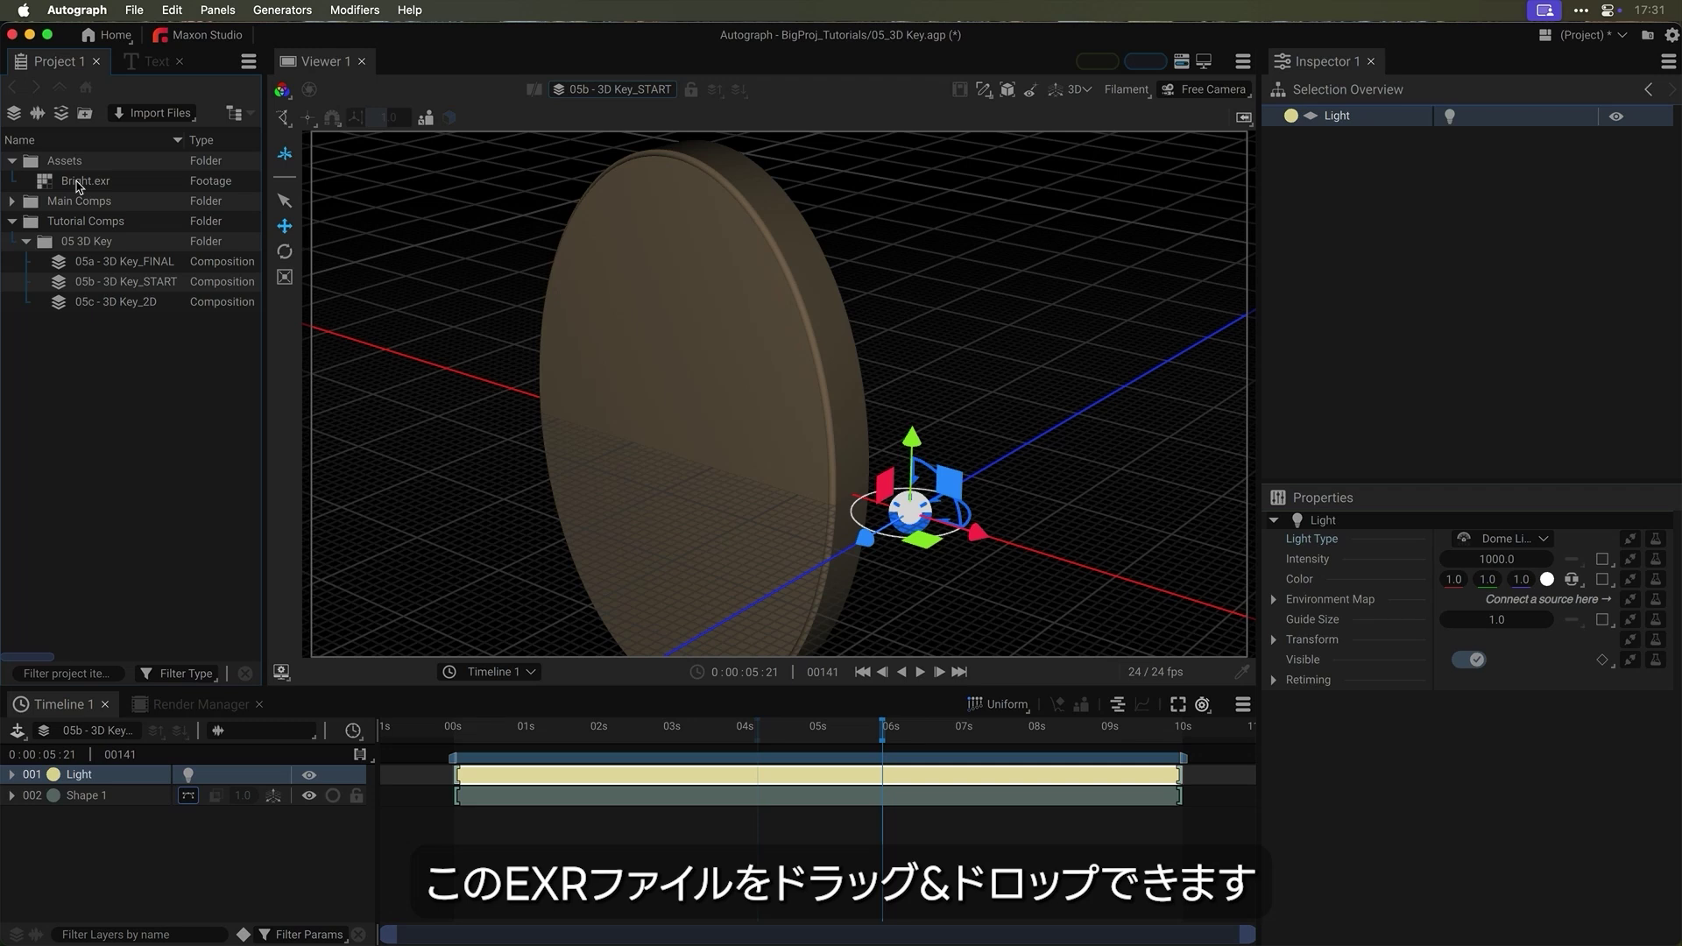
left_click_drag(85, 186, 1634, 605)
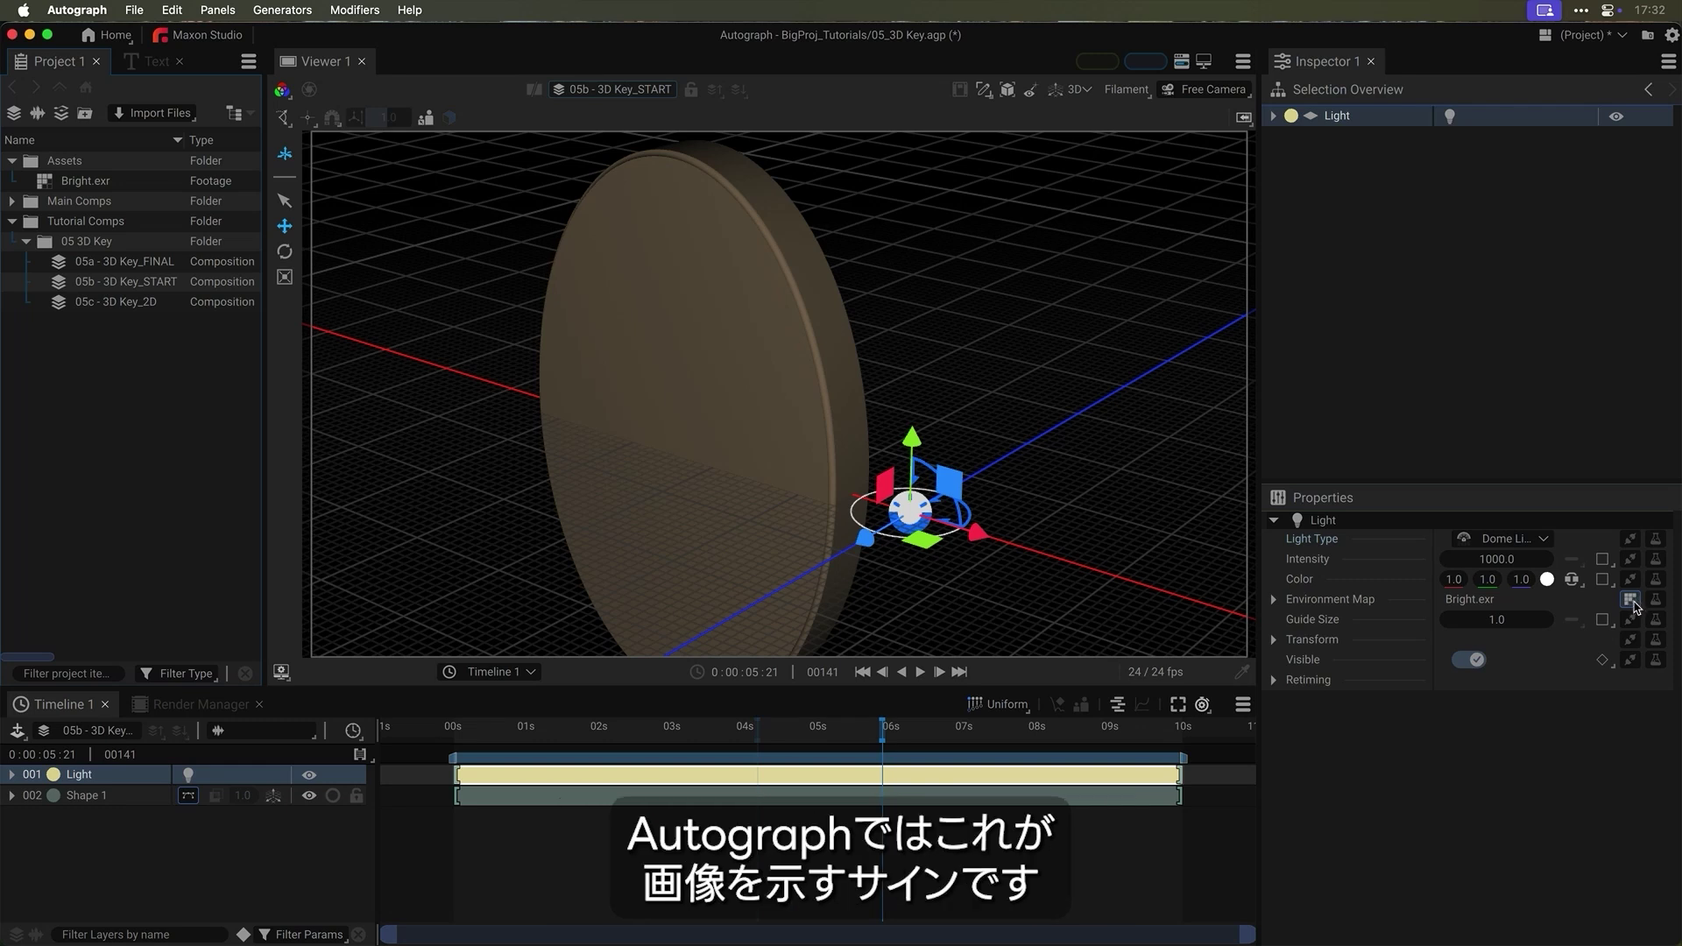
Step: Add a Point light layer and move it forward along the Z axis, near the lower part of the ellipse
left_click(228, 875)
key("shift+q")
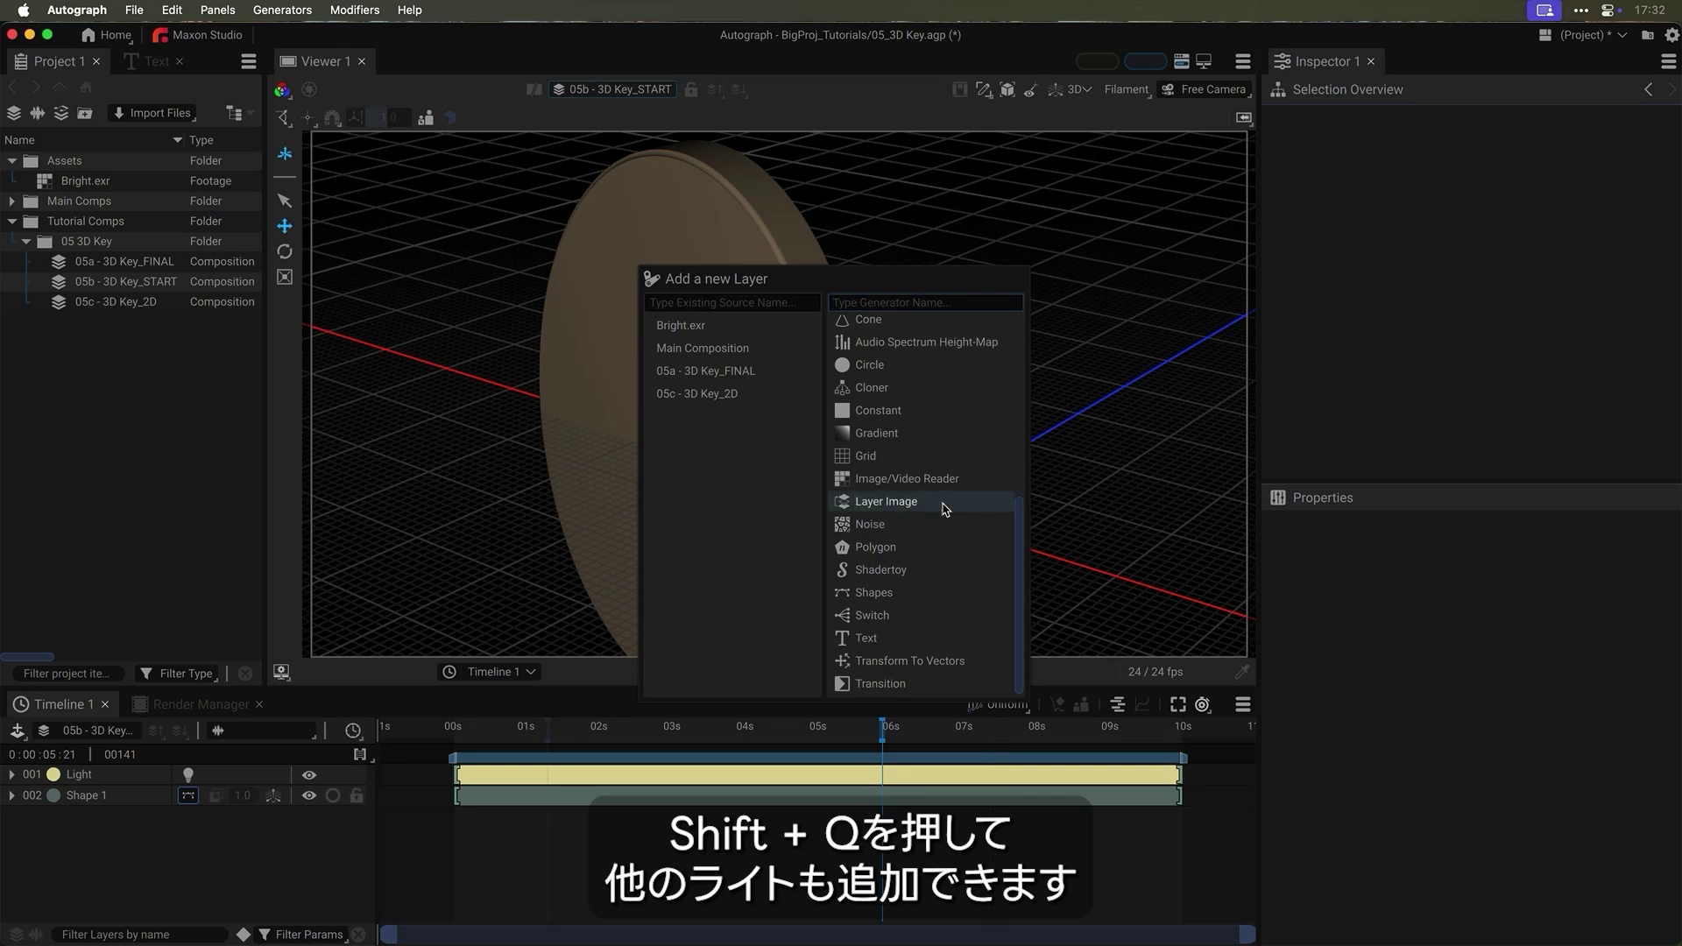
scroll(930, 525, "up", 2)
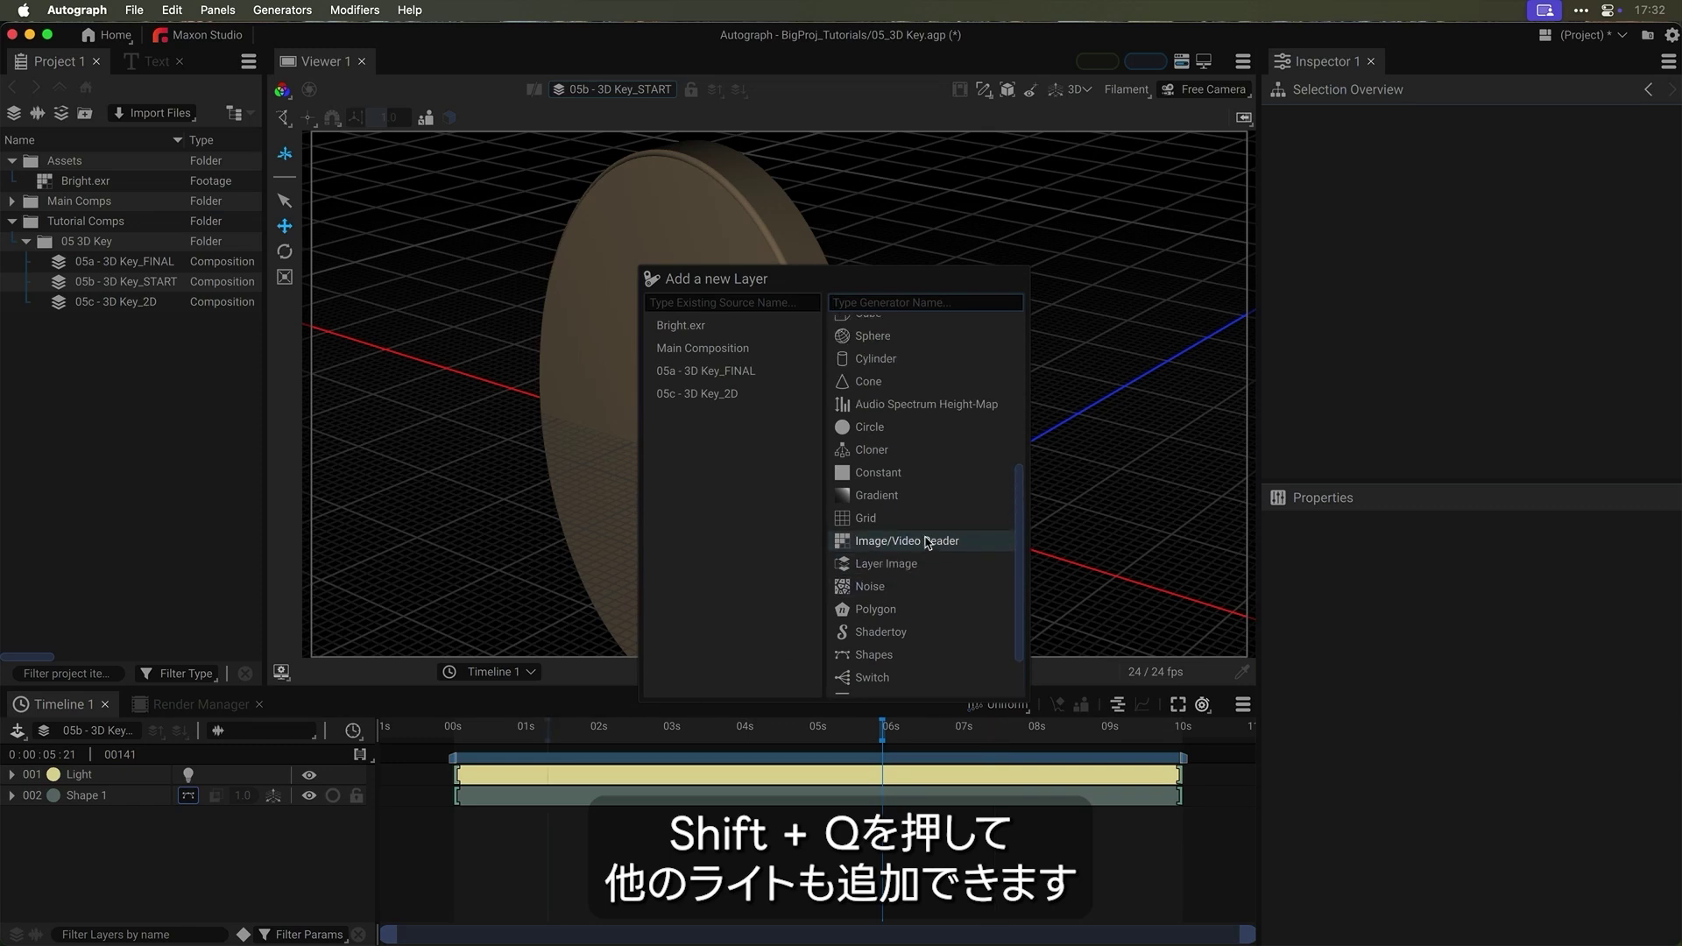
scroll(928, 547, "down", 2)
scroll(928, 557, "up", 5)
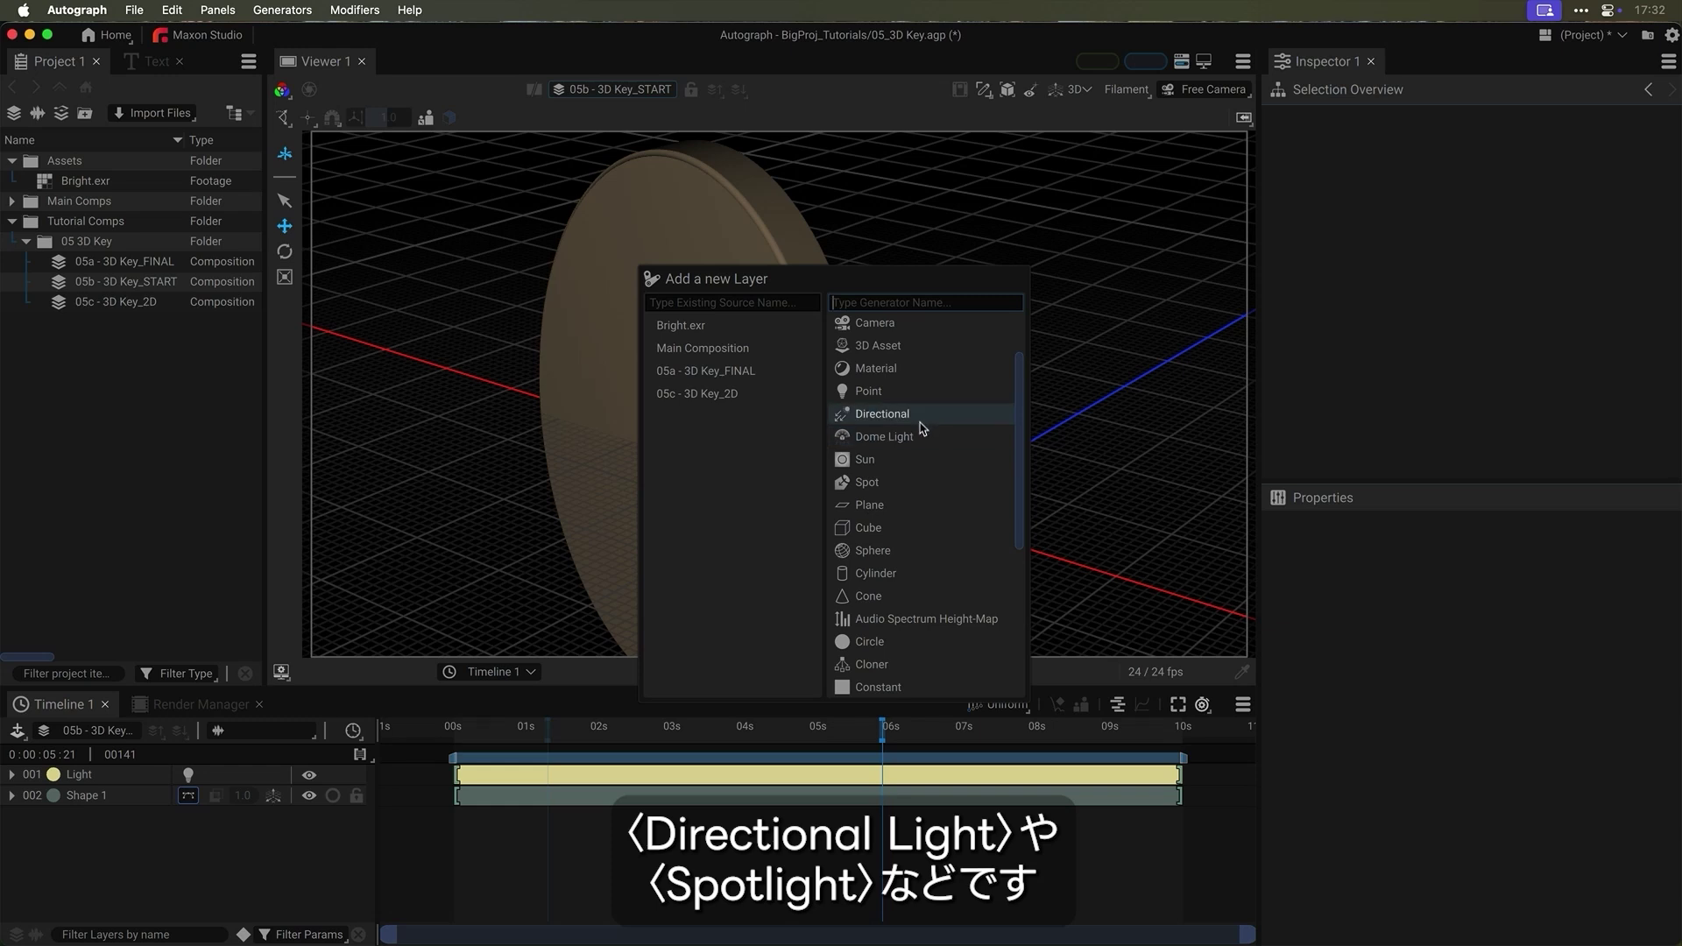
left_click(904, 398)
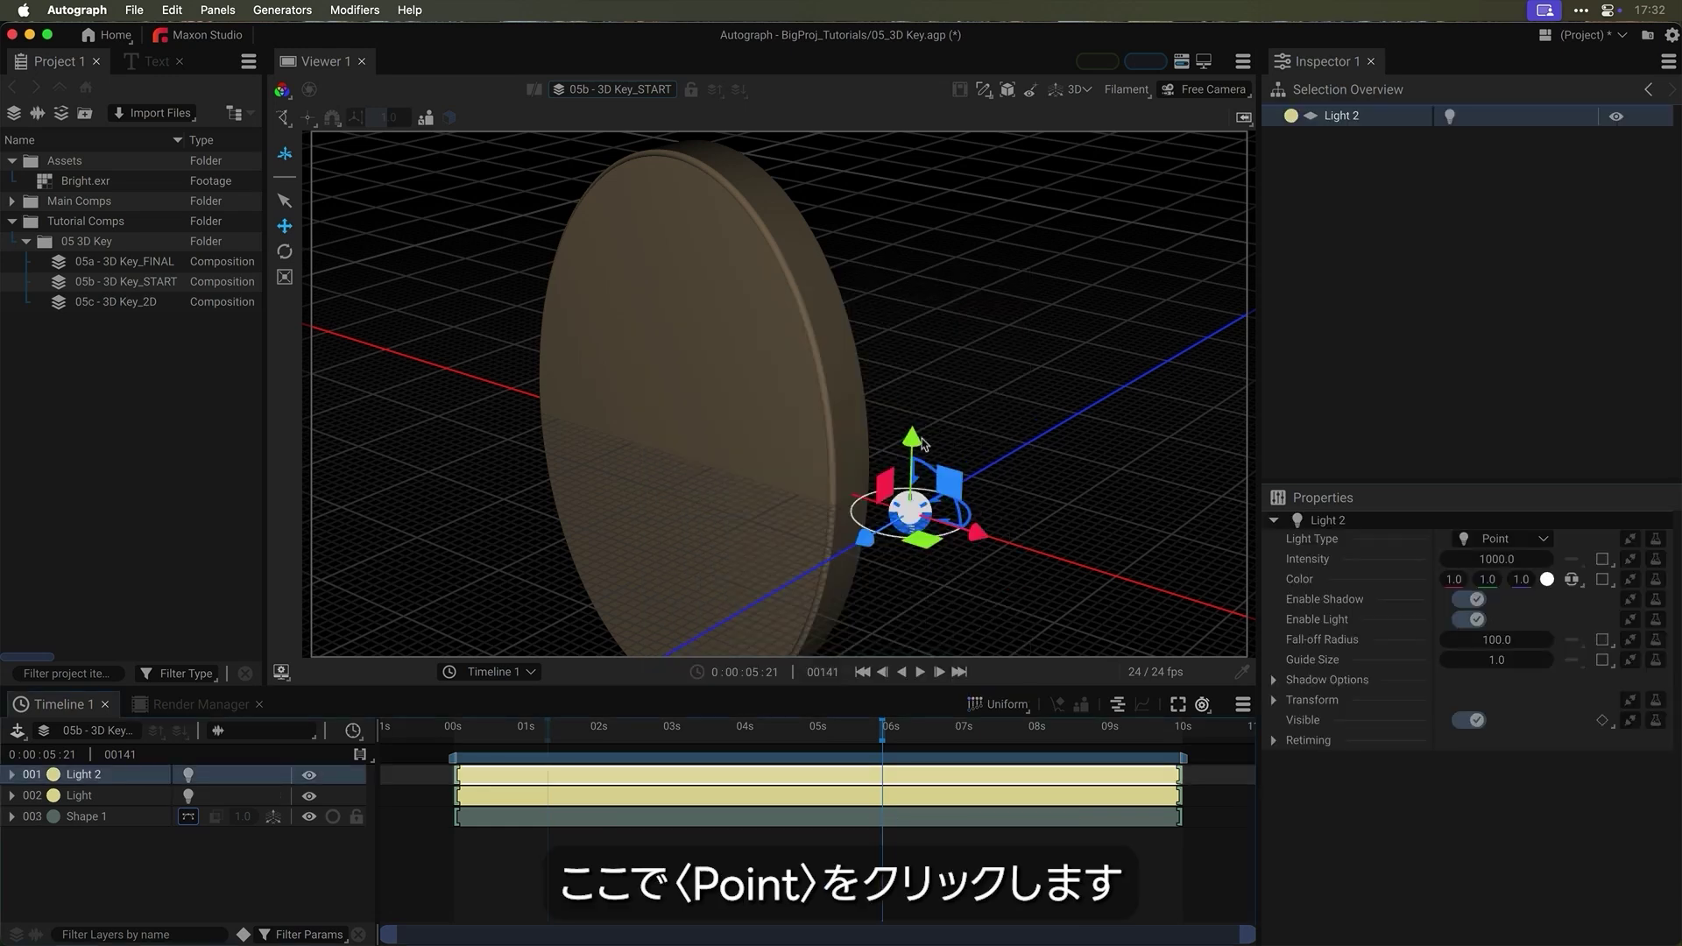
left_click_drag(880, 543, 740, 609)
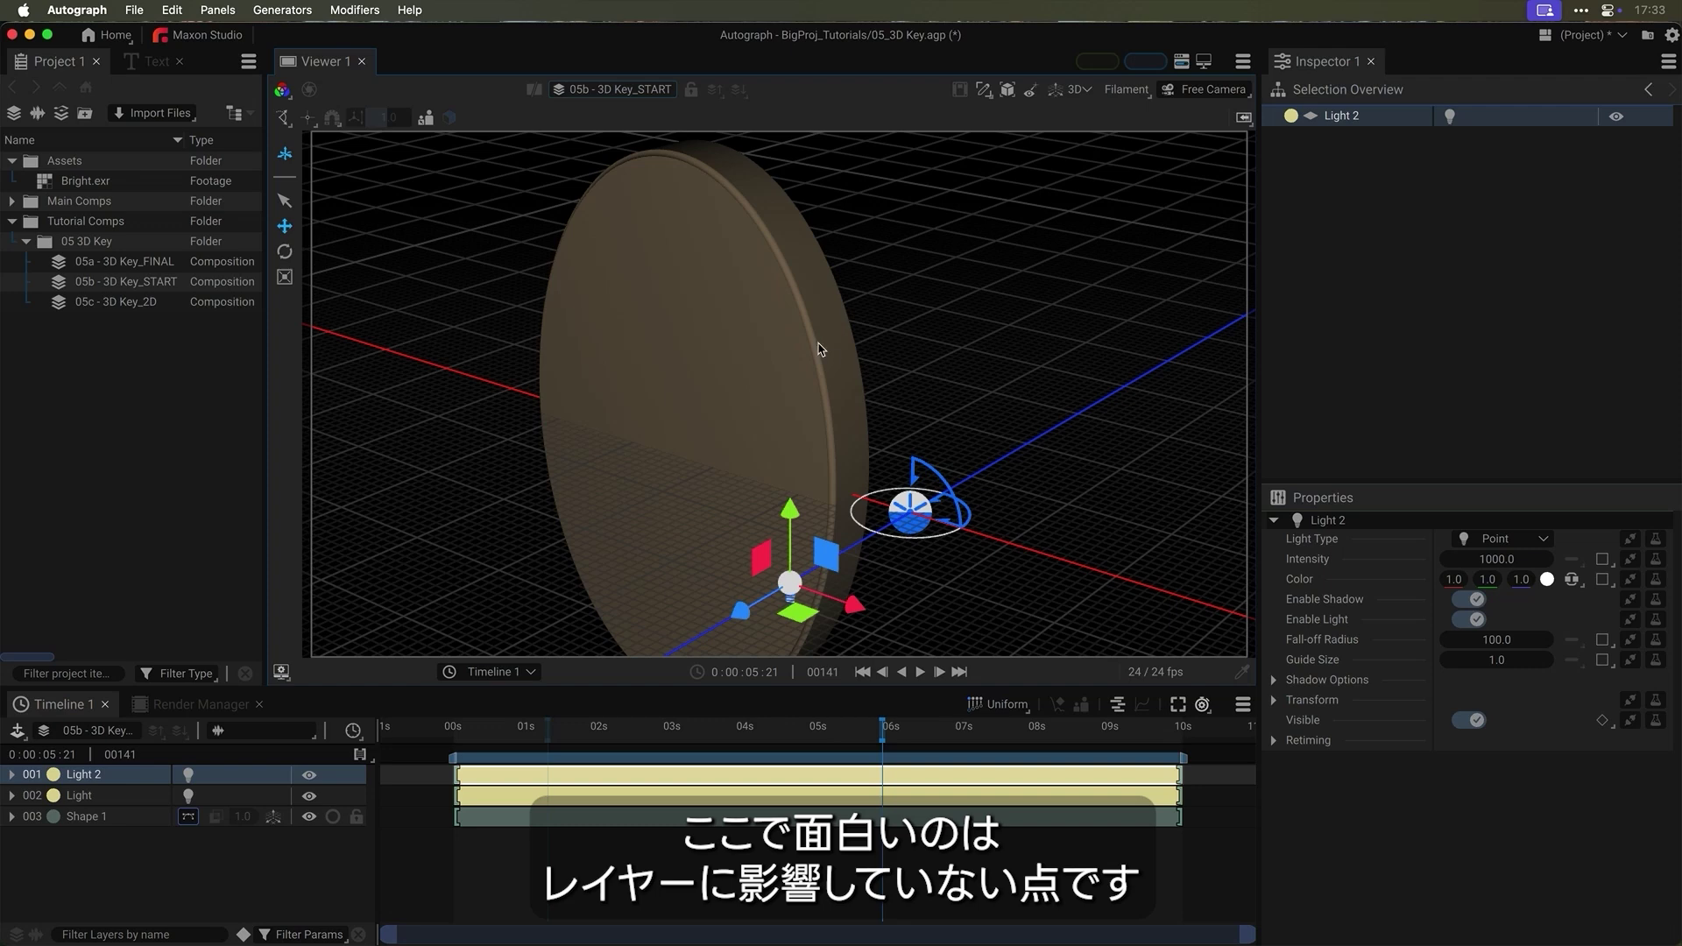
Step: Assign a new material layer as the Front Material of the ellipse's fill and look through the material's options
left_click(911, 812)
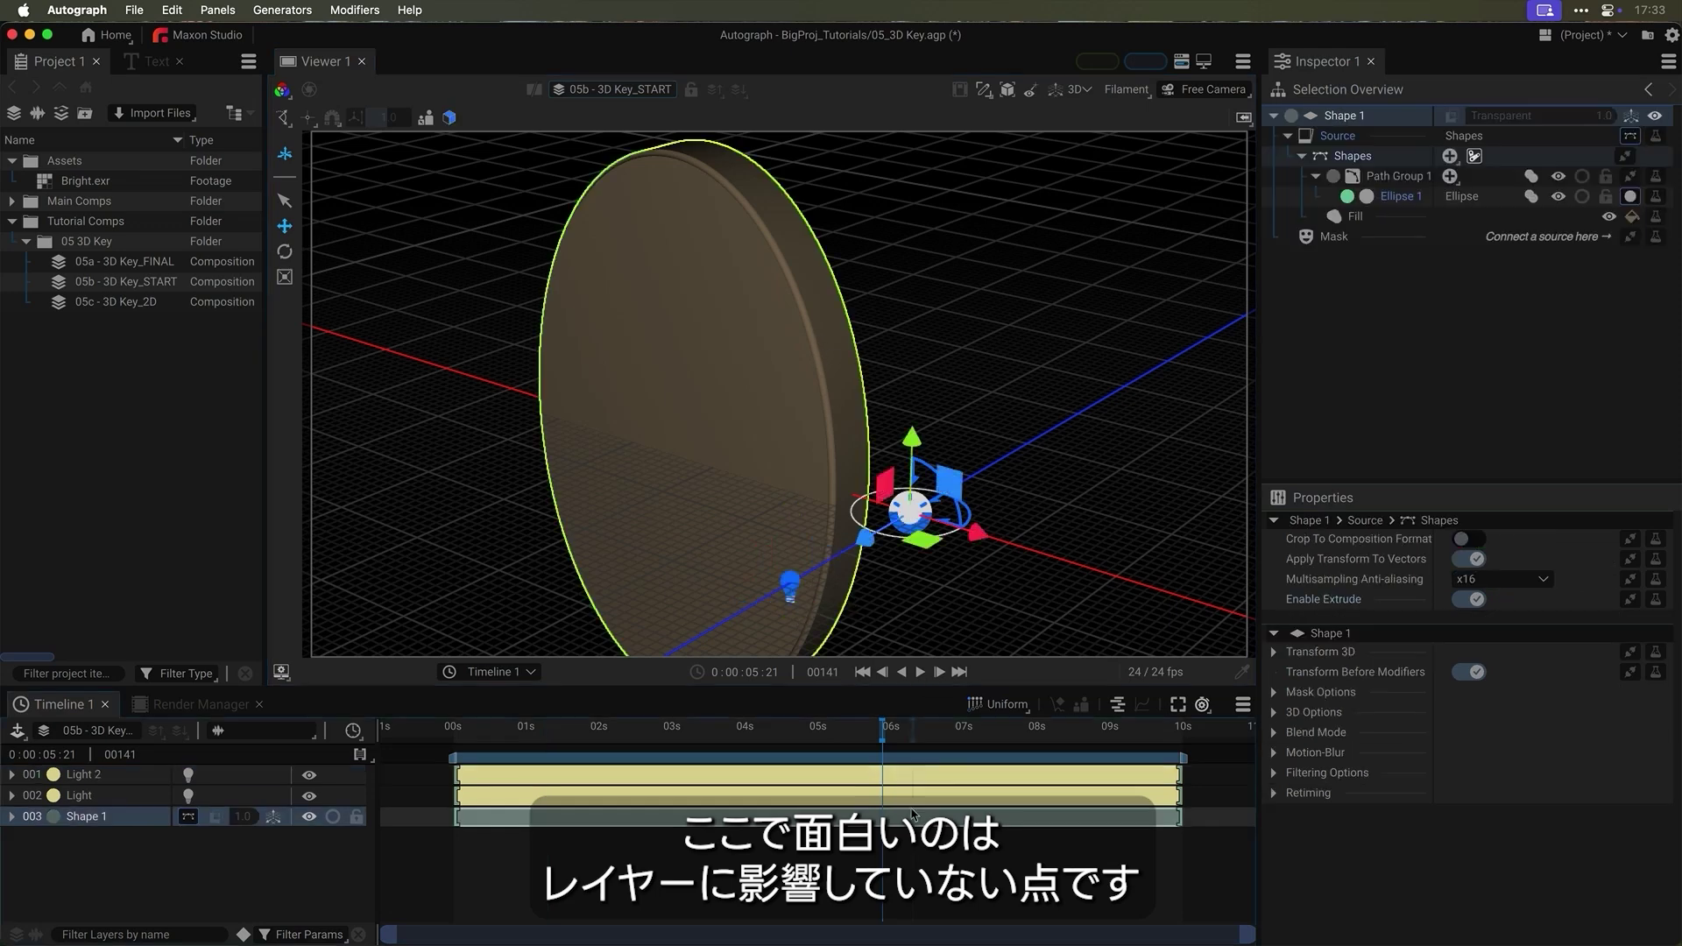
left_click(1355, 217)
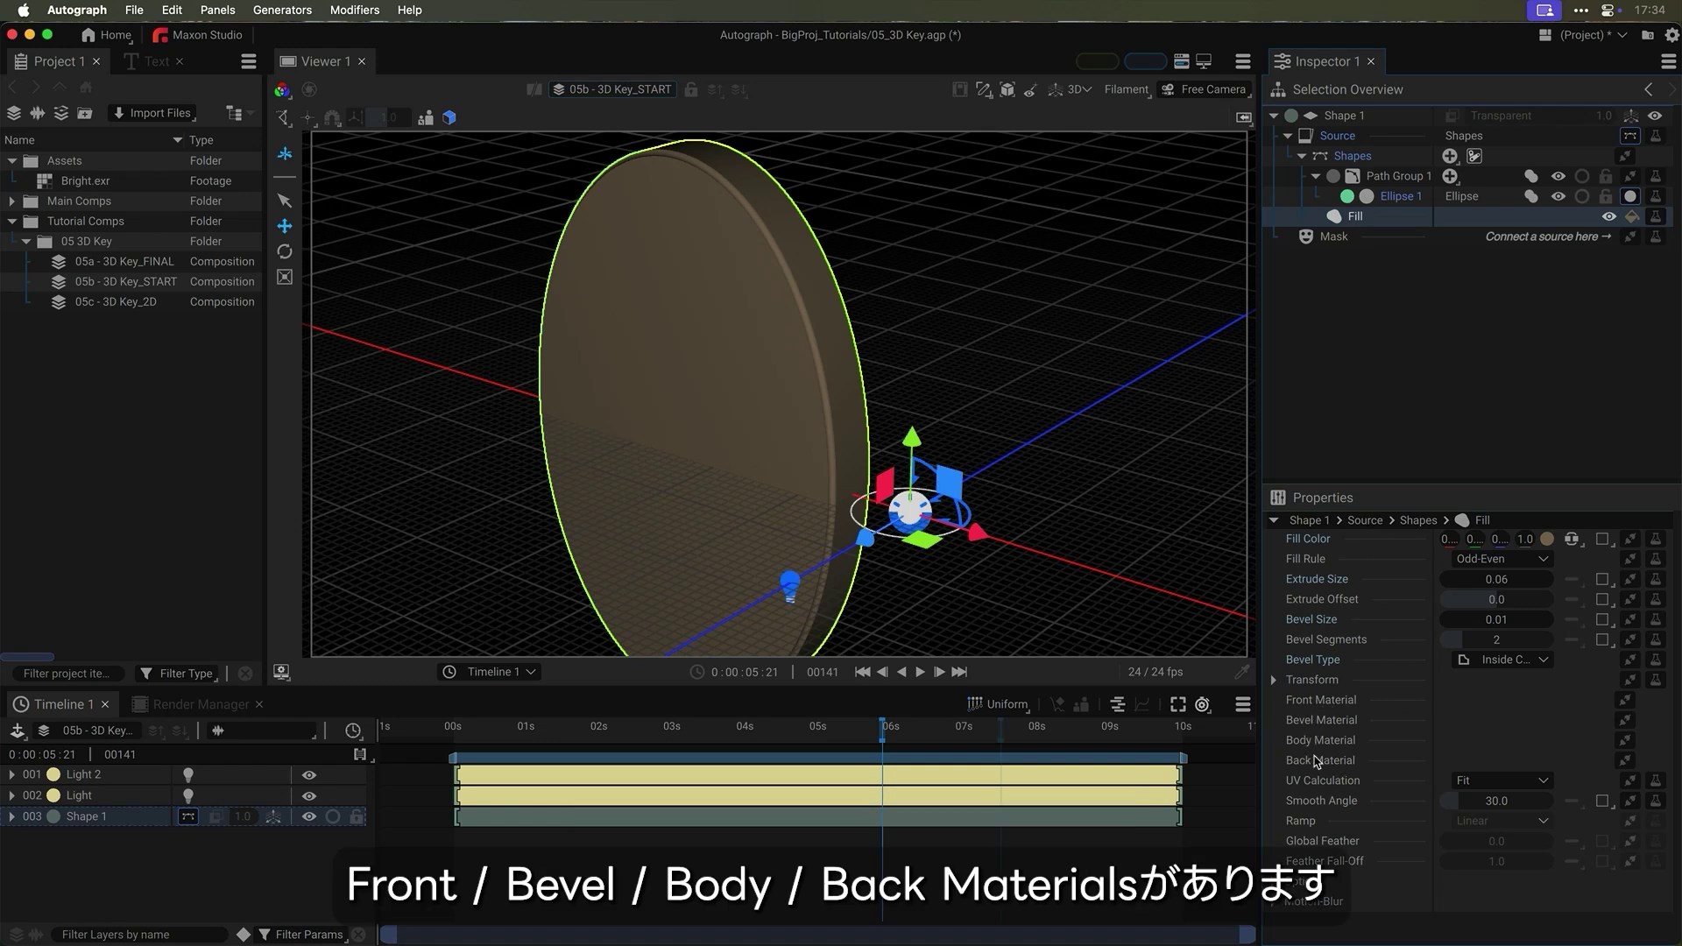
left_click(1347, 706)
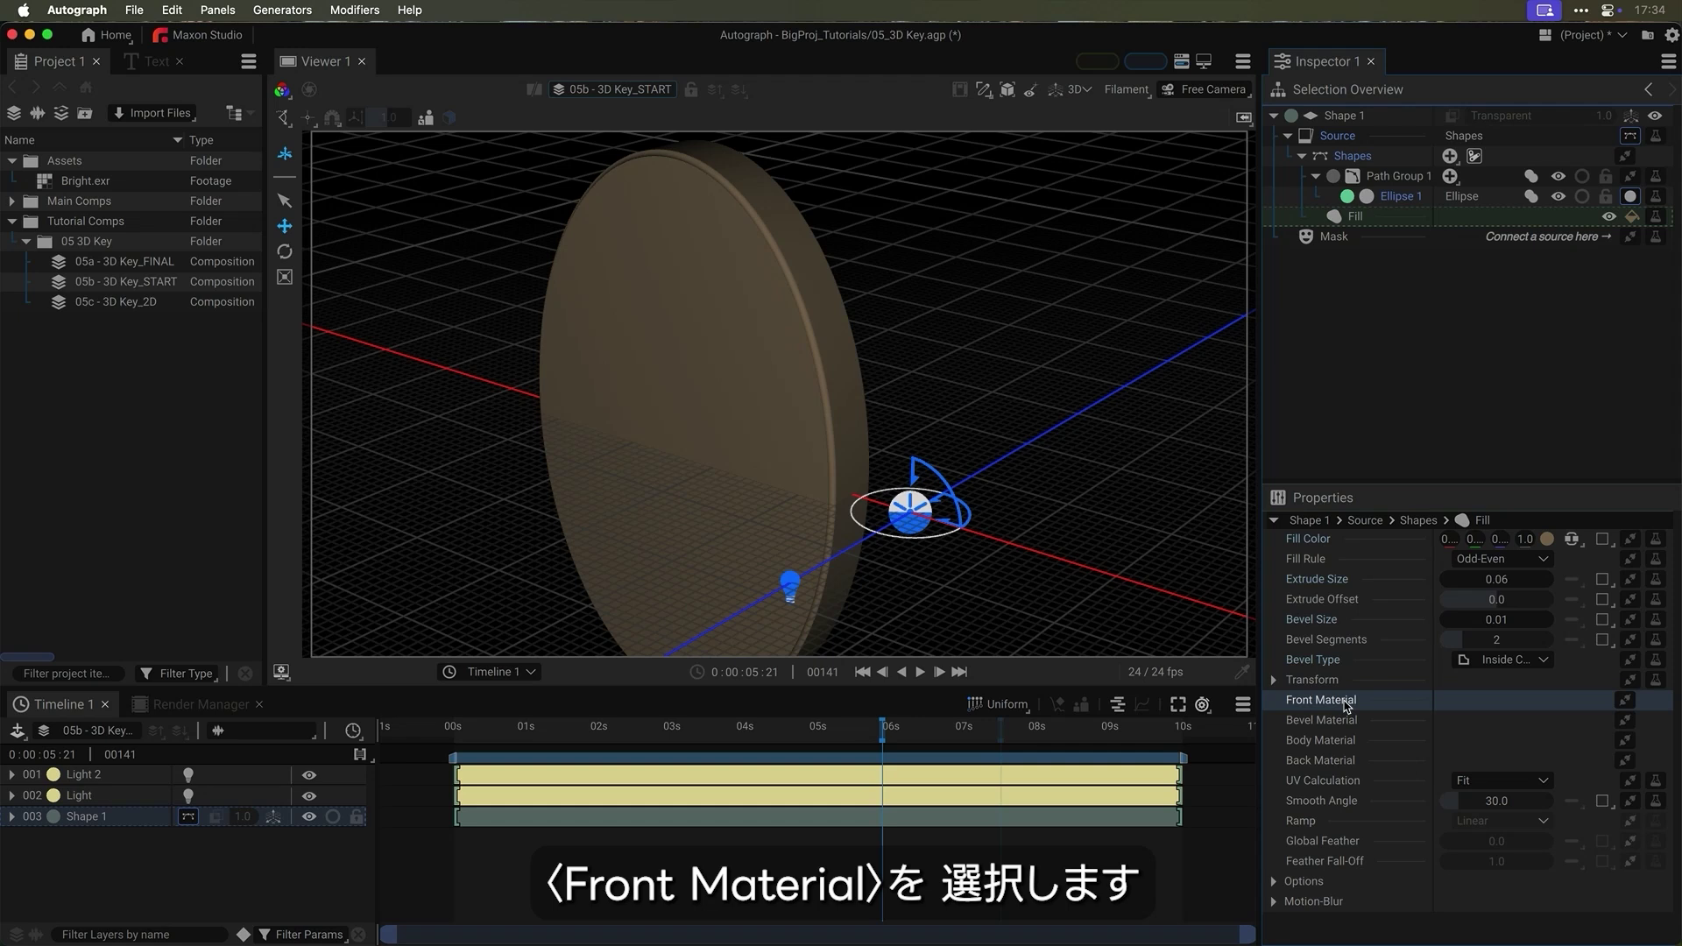
left_click(1625, 704)
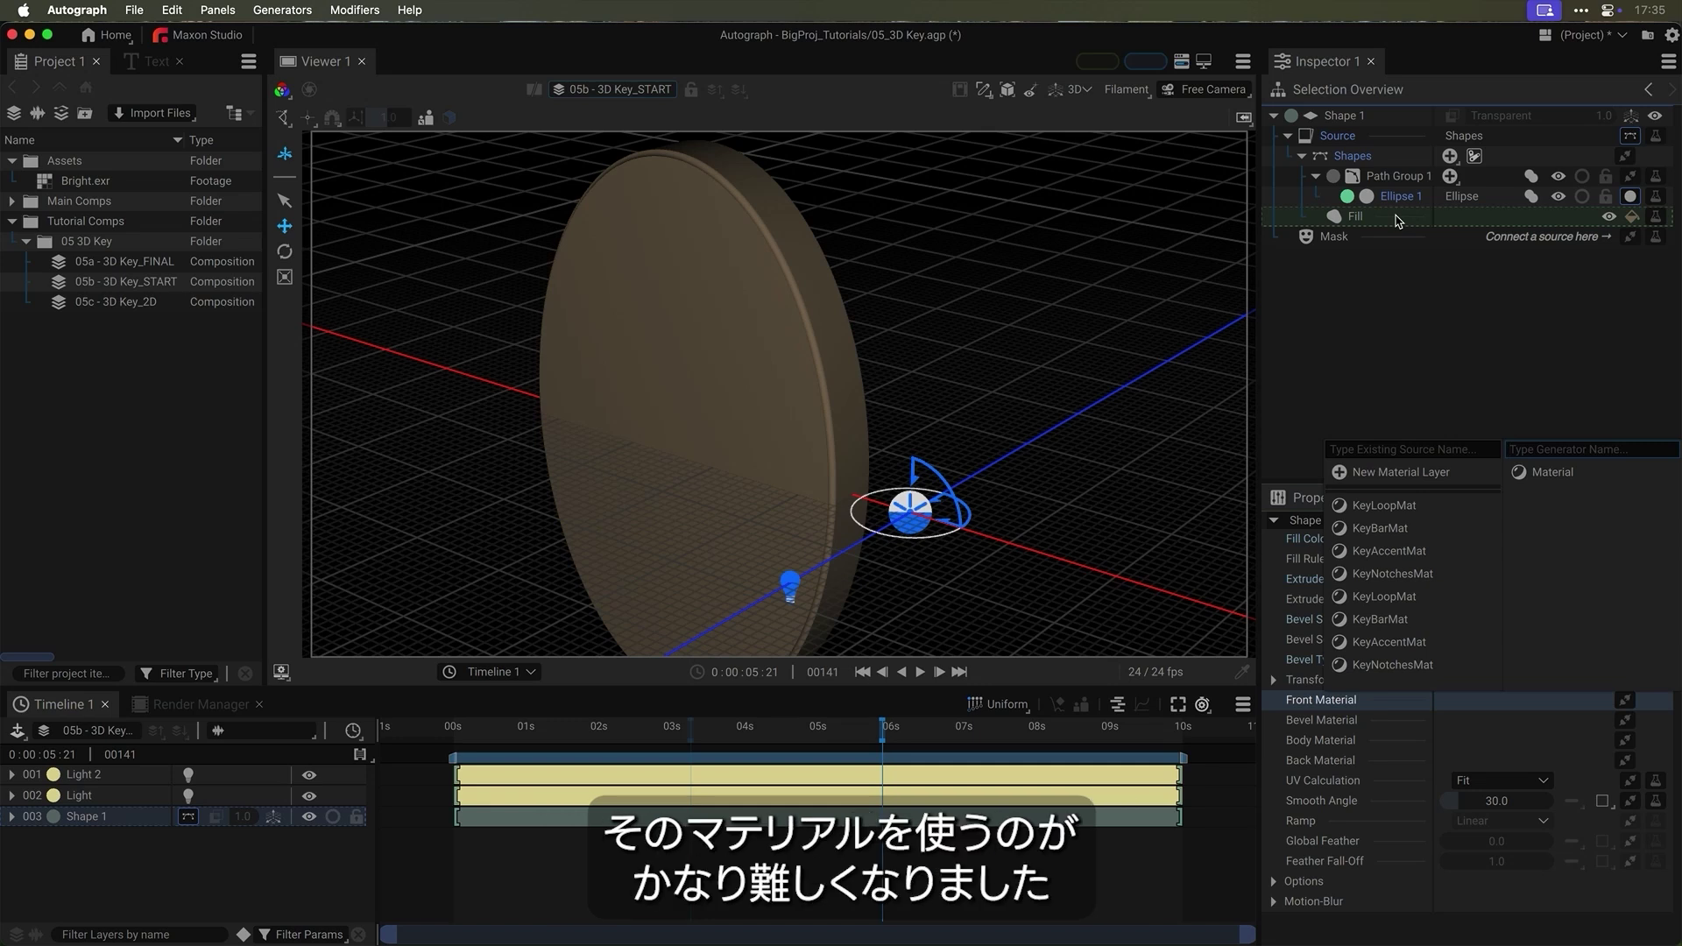
left_click(1386, 477)
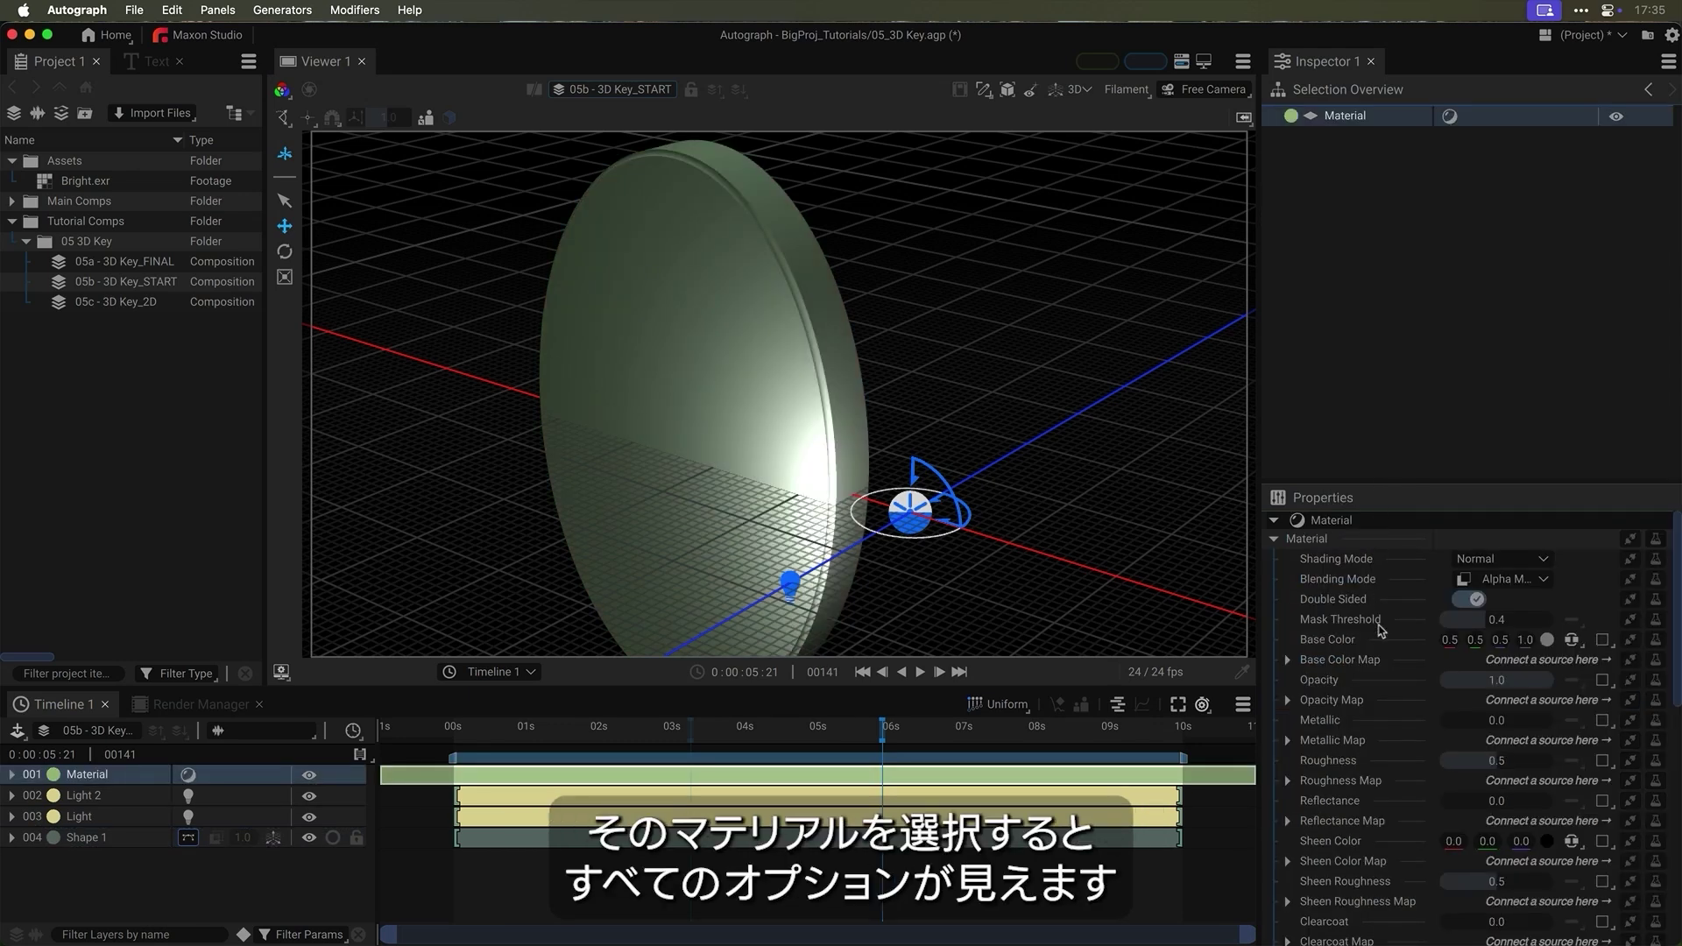
scroll(1381, 668, "down", 10)
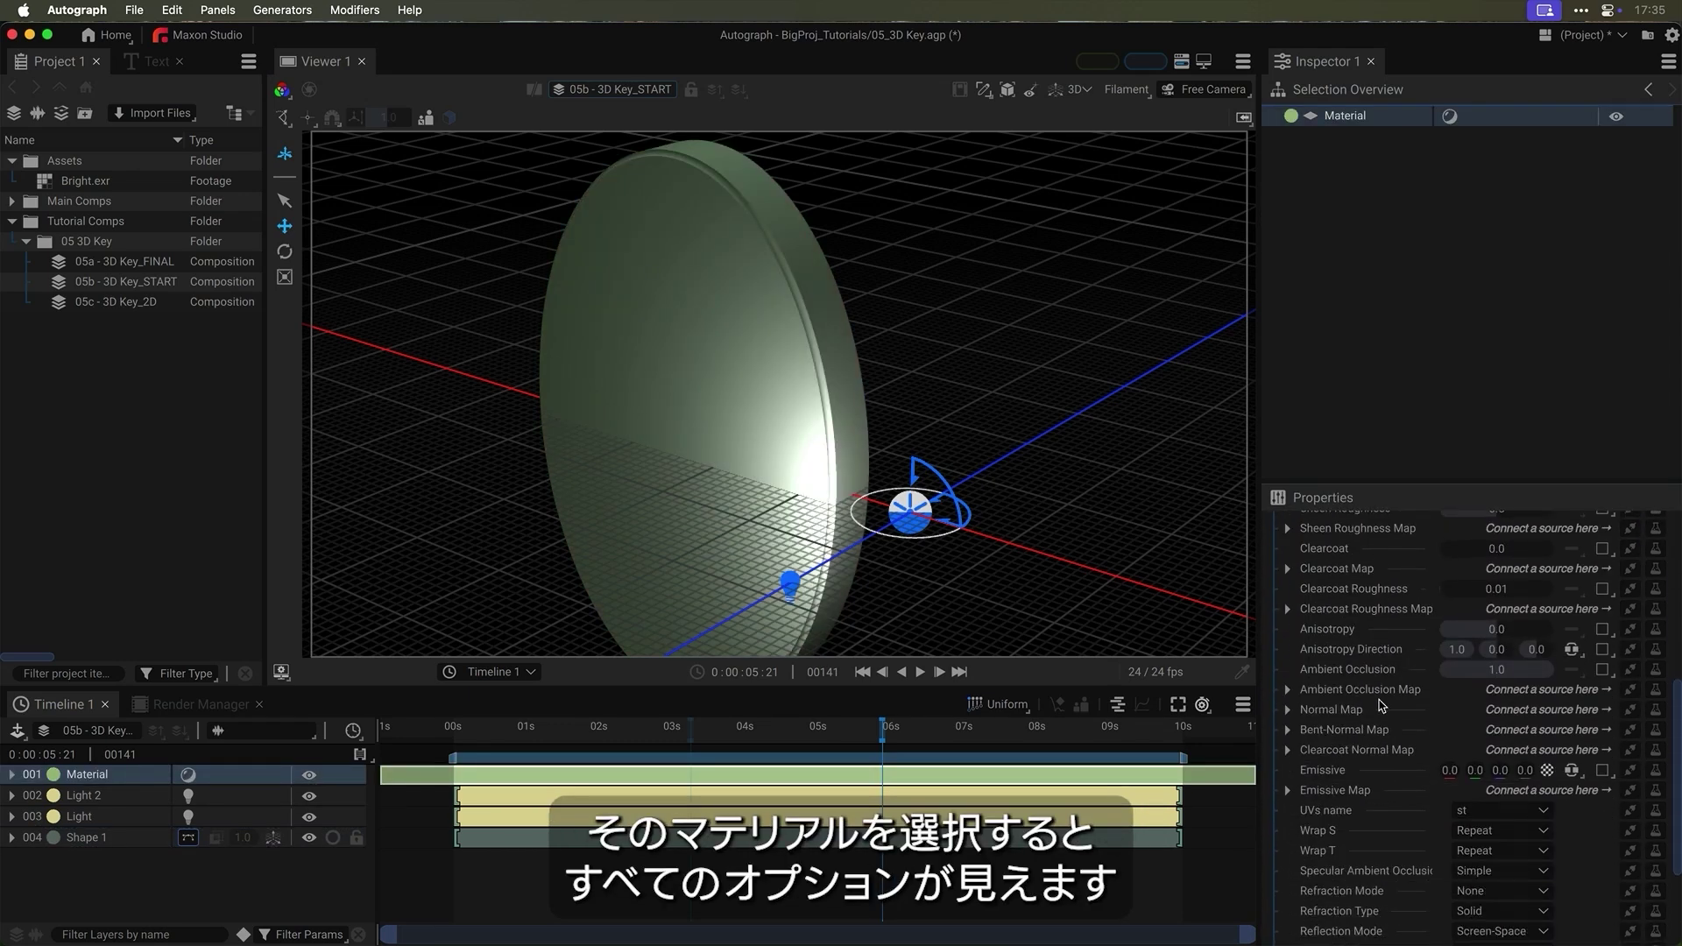
scroll(1367, 718, "up", 3)
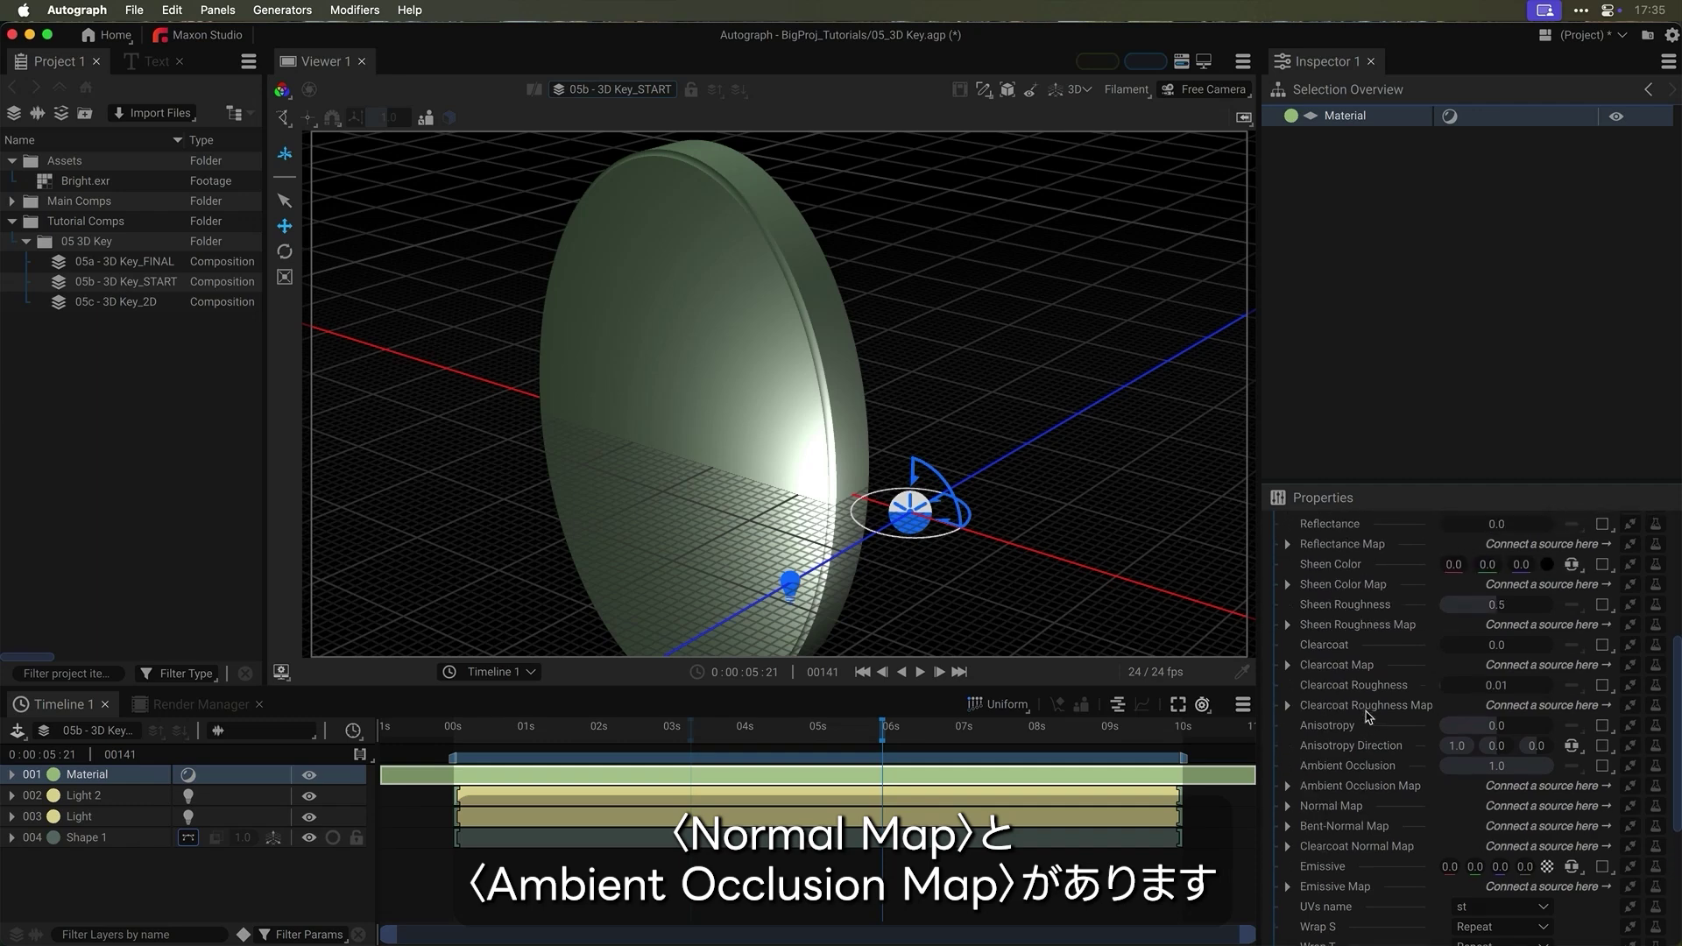
scroll(1369, 716, "up", 4)
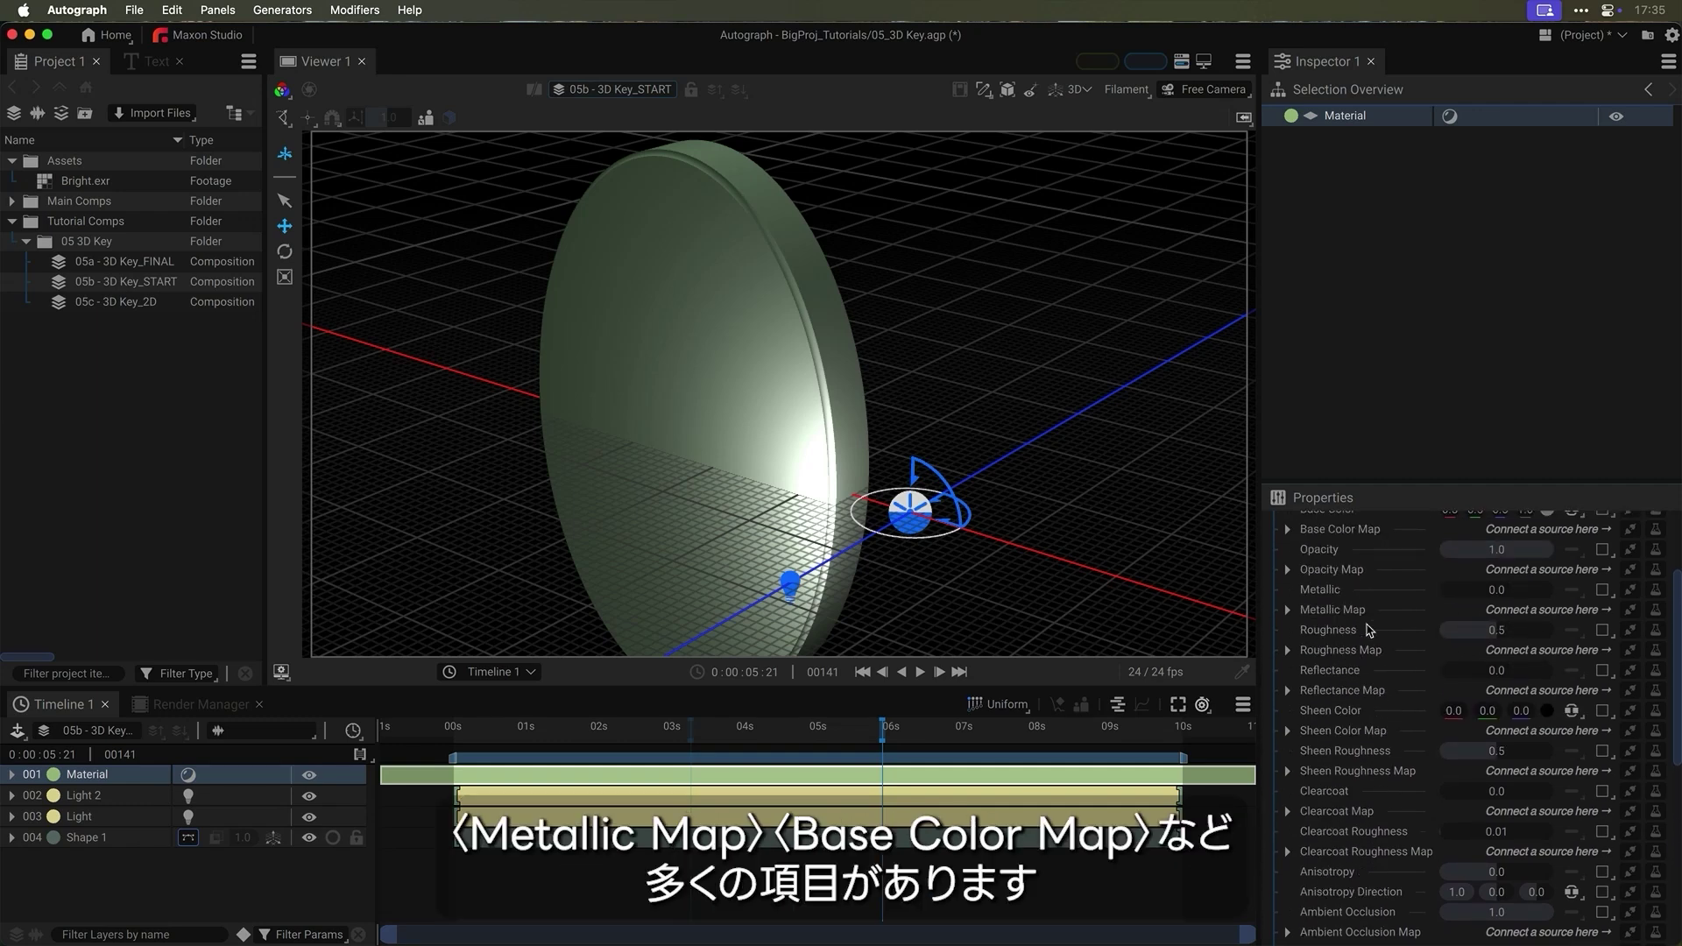
scroll(1366, 635, "up", 3)
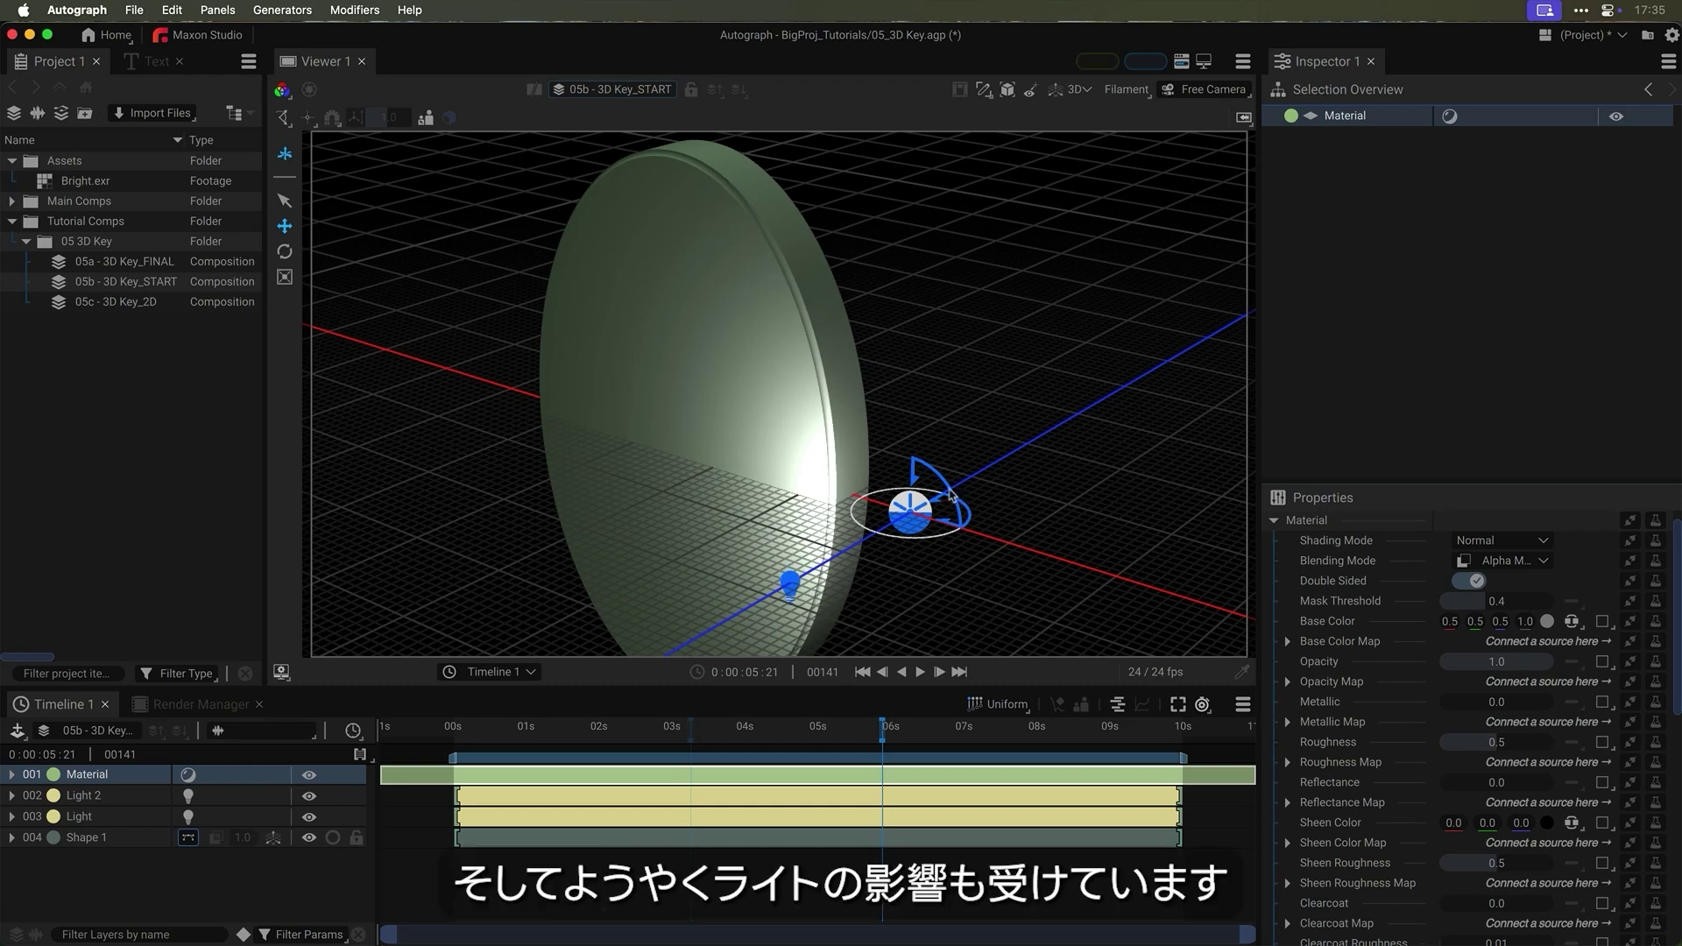
Step: Move the dome light back along the Z axis and nudge the point light slightly forward
left_click(532, 824)
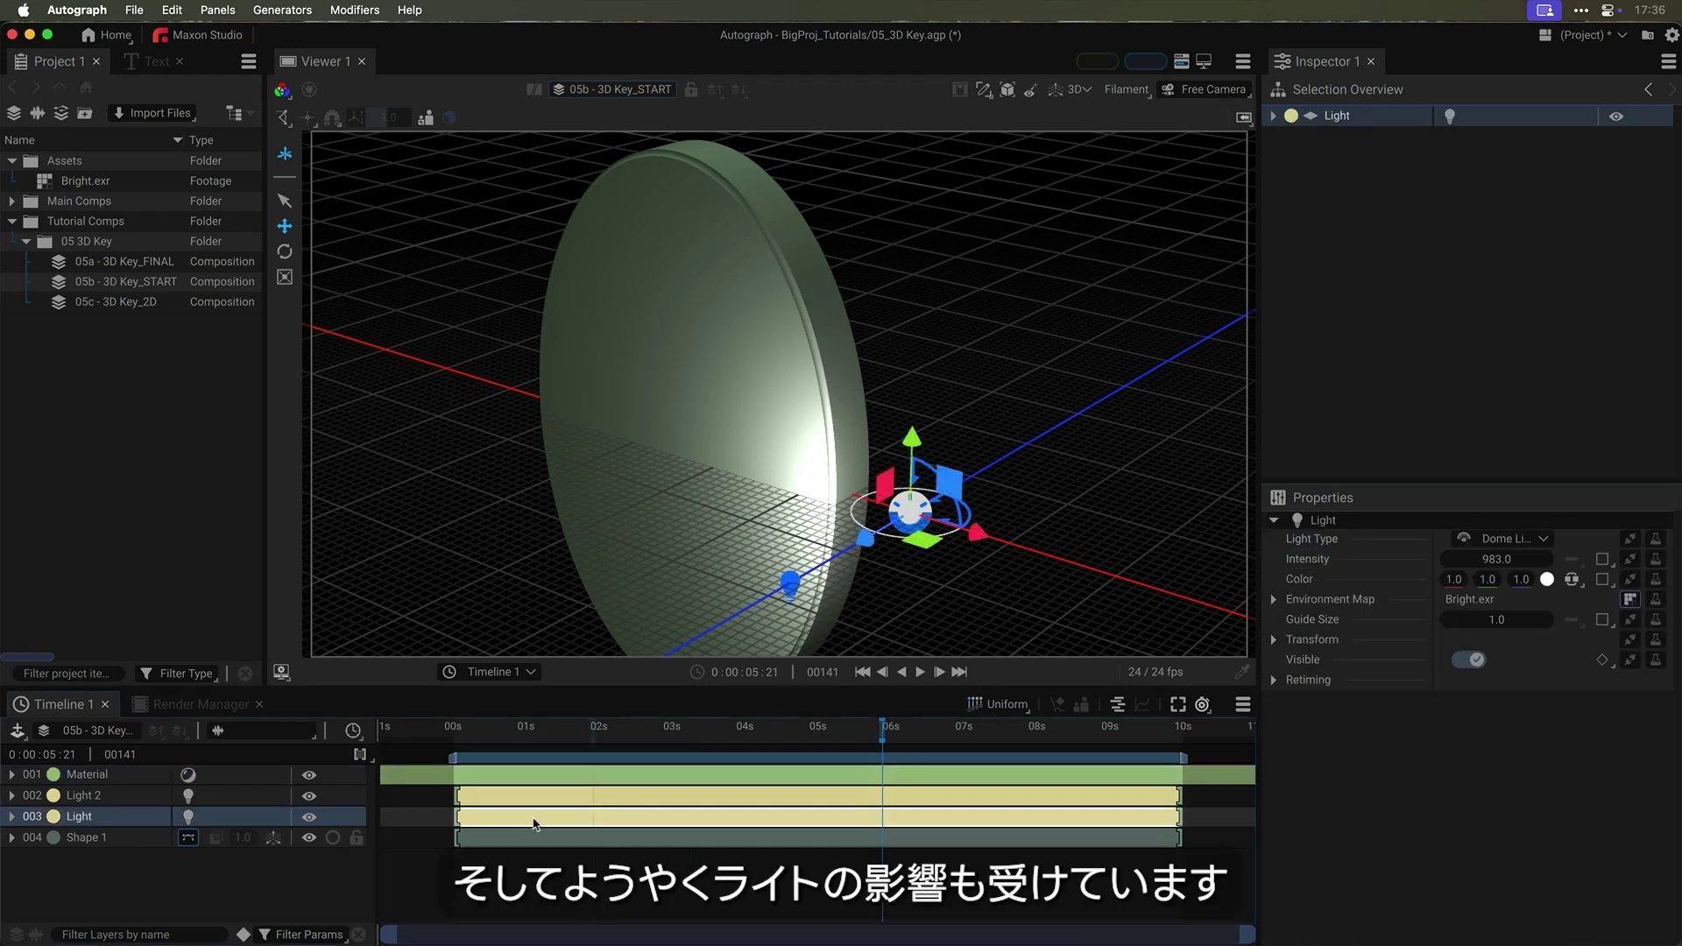
left_click_drag(871, 543, 929, 528)
left_click(715, 800)
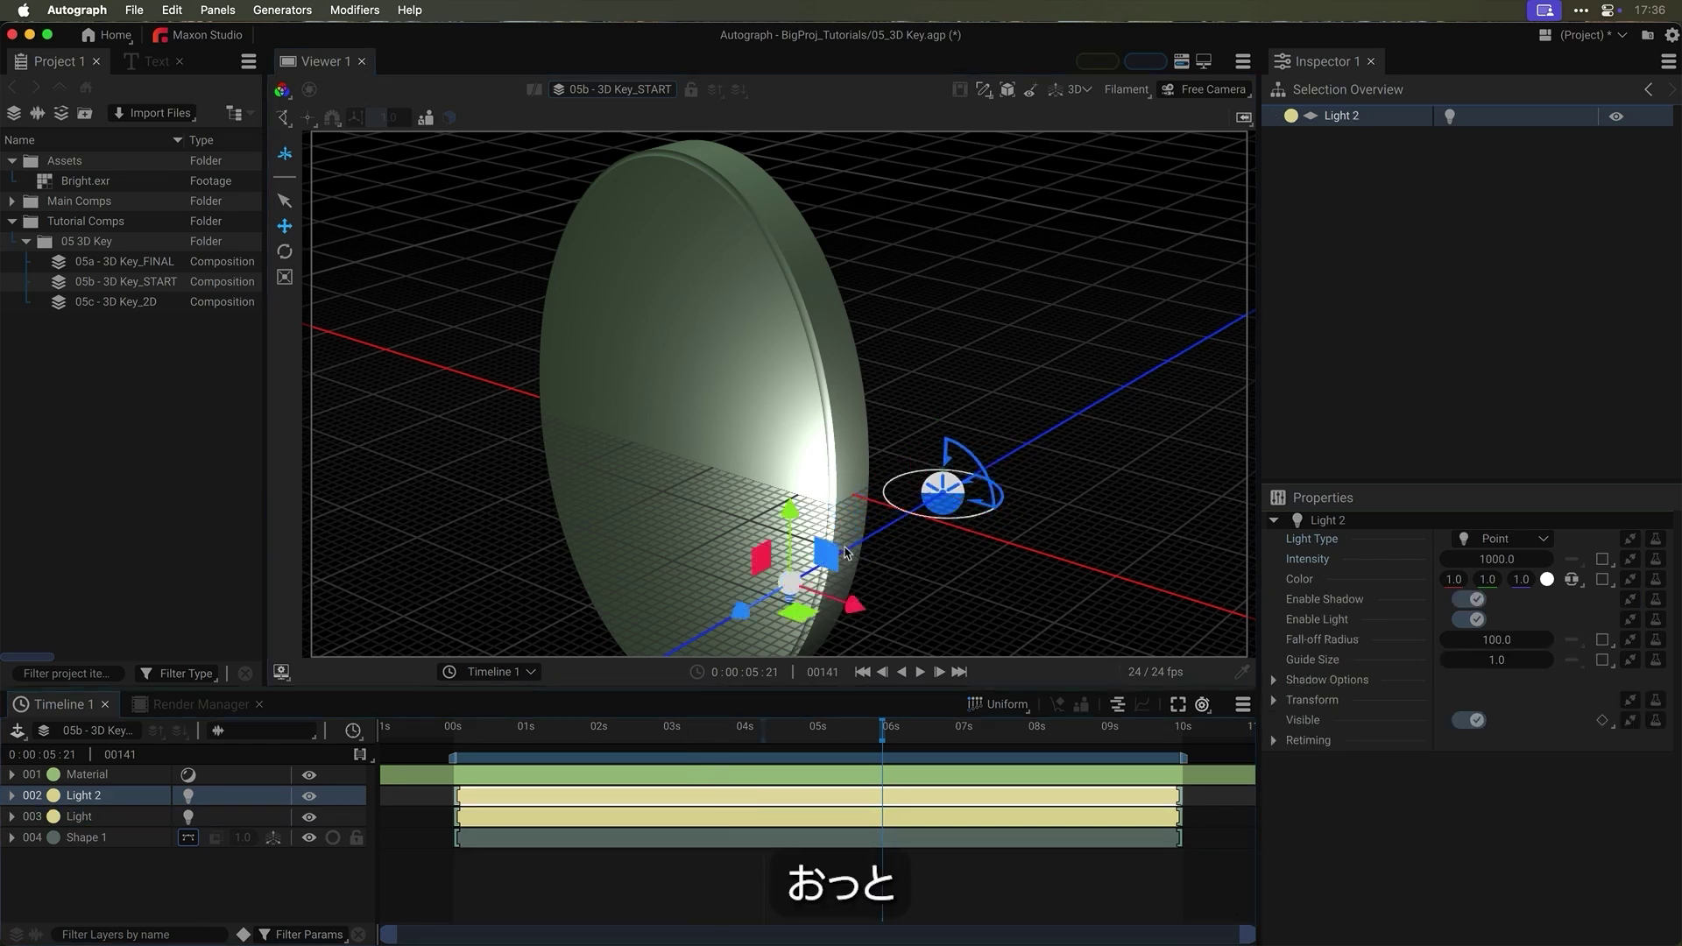
left_click_drag(788, 583, 758, 642)
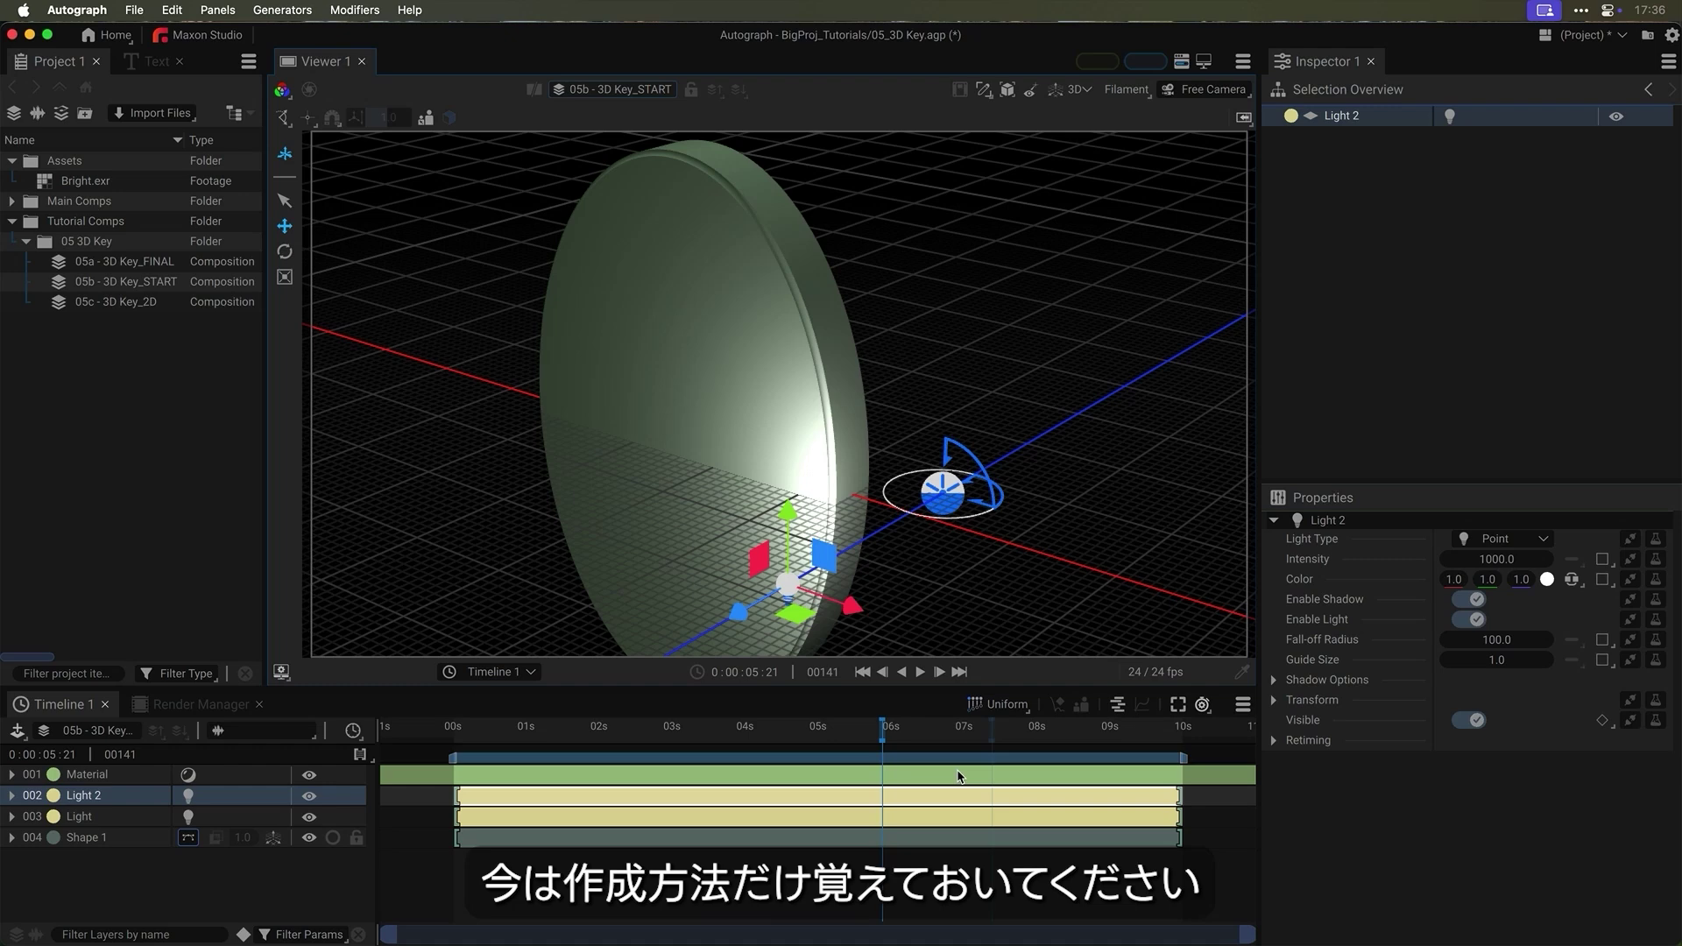
Step: Add a Stroke to Shape 1 and delete its Fill, leaving only the extruded ring
left_click(970, 841)
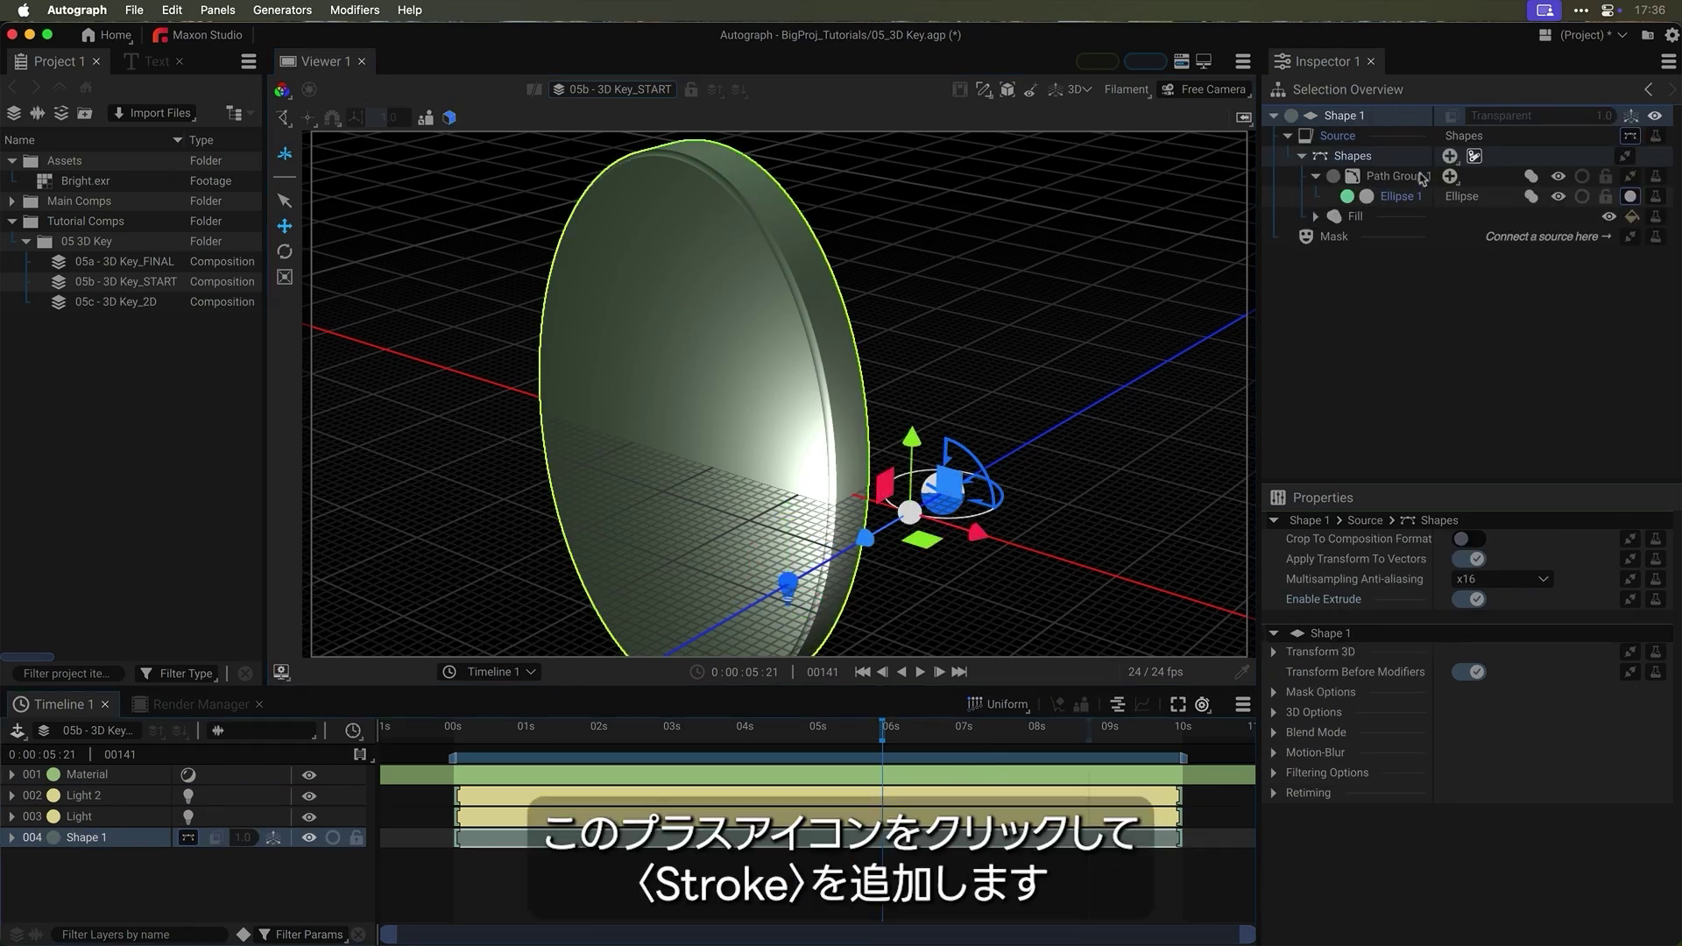
left_click(1449, 157)
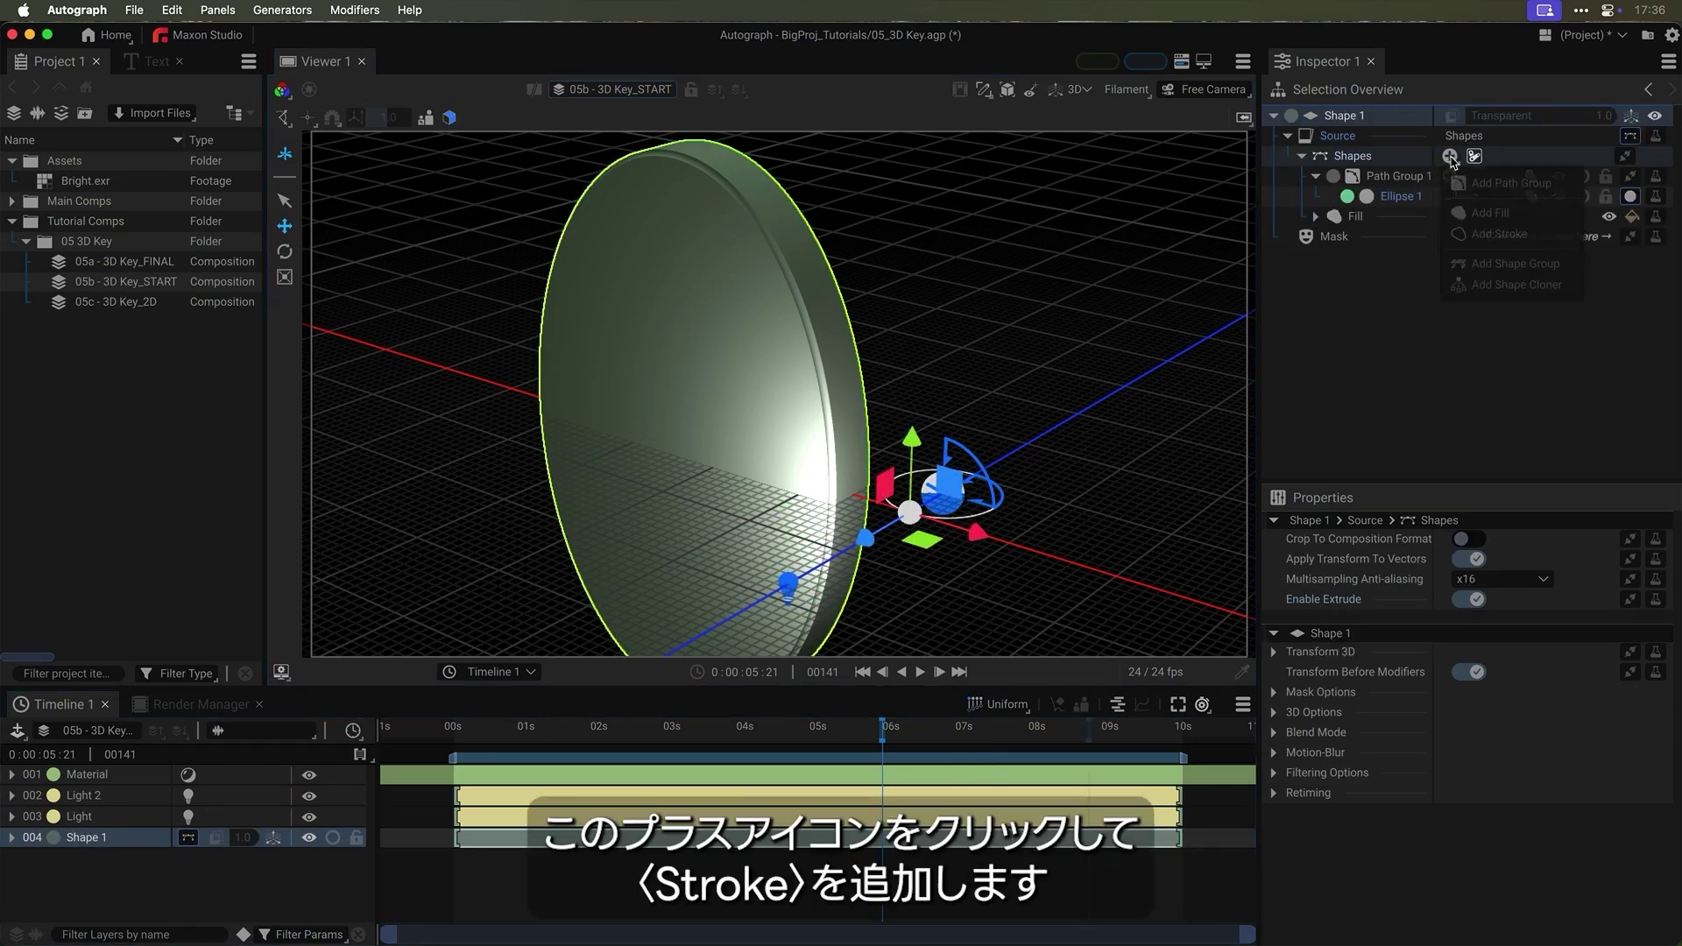
left_click(1497, 232)
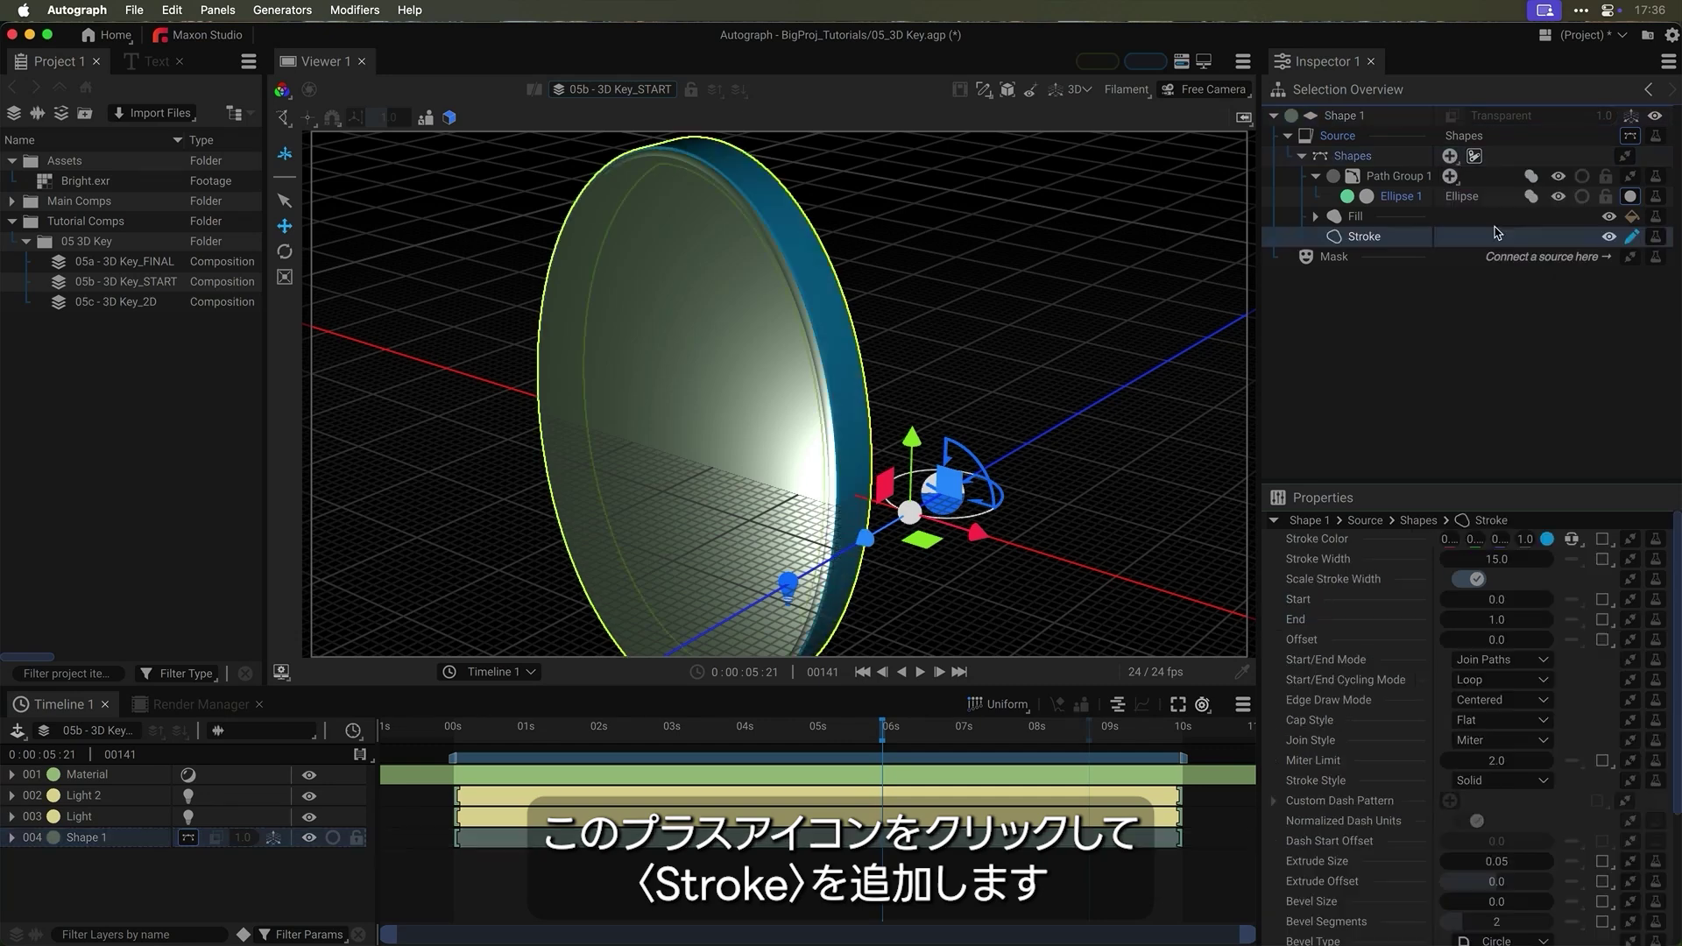
left_click(1359, 217)
key("Delete")
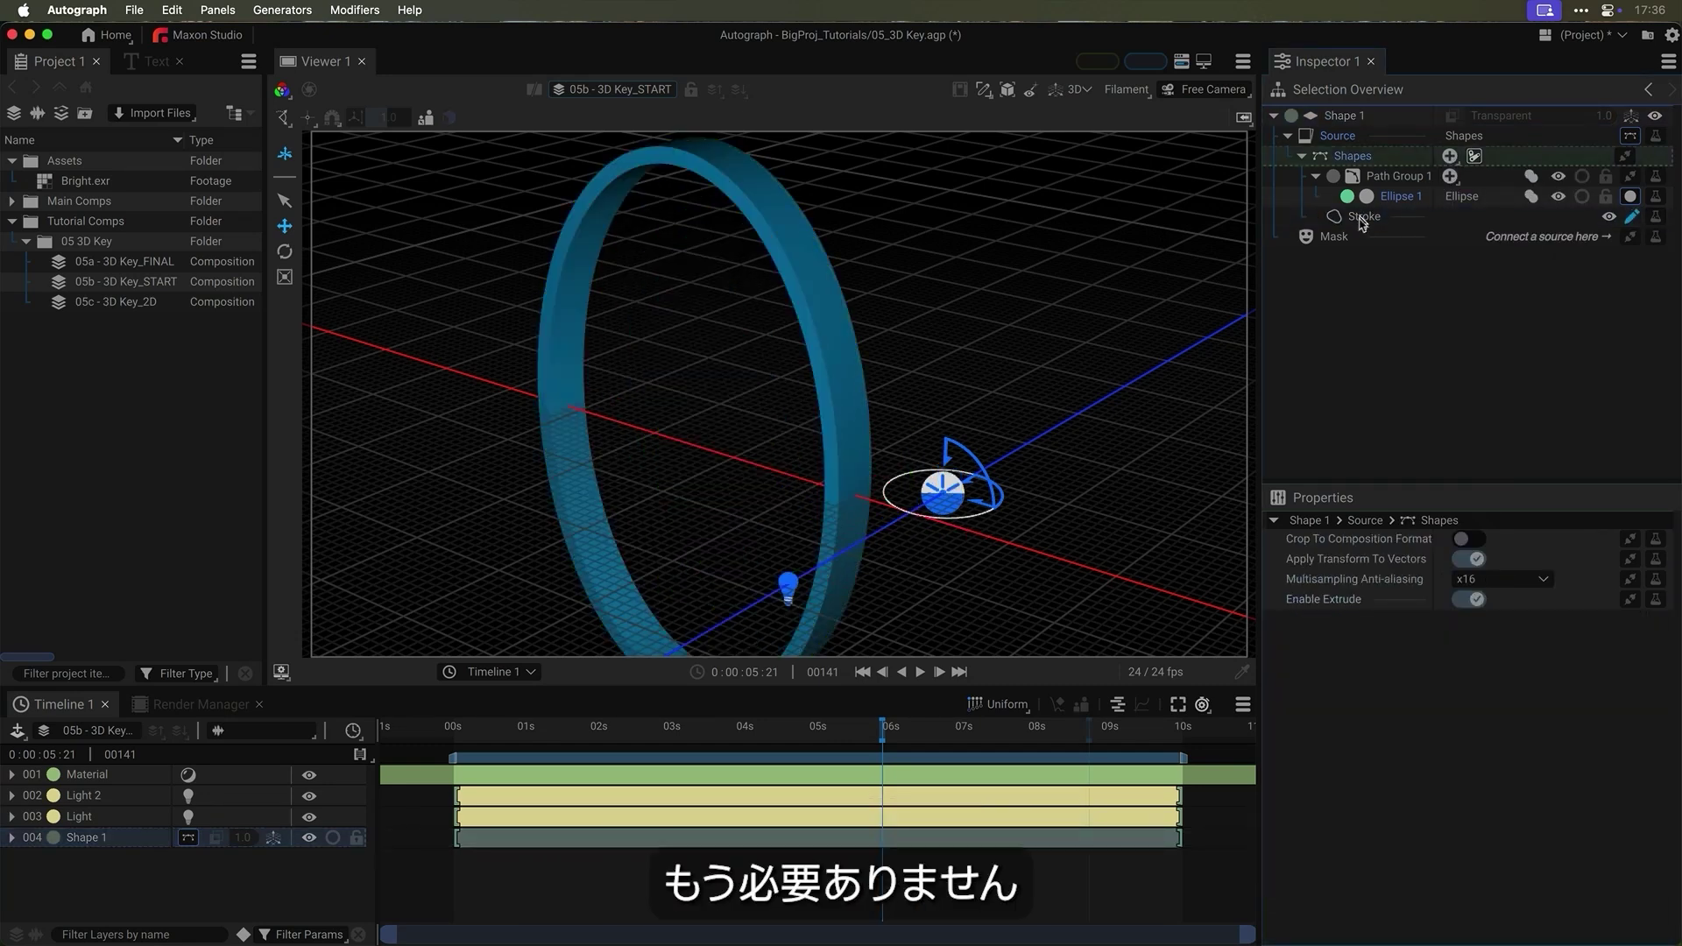
mouse_move(850, 375)
left_mouse_down()
mouse_move(921, 352)
mouse_move(853, 376)
mouse_move(860, 394)
left_mouse_up()
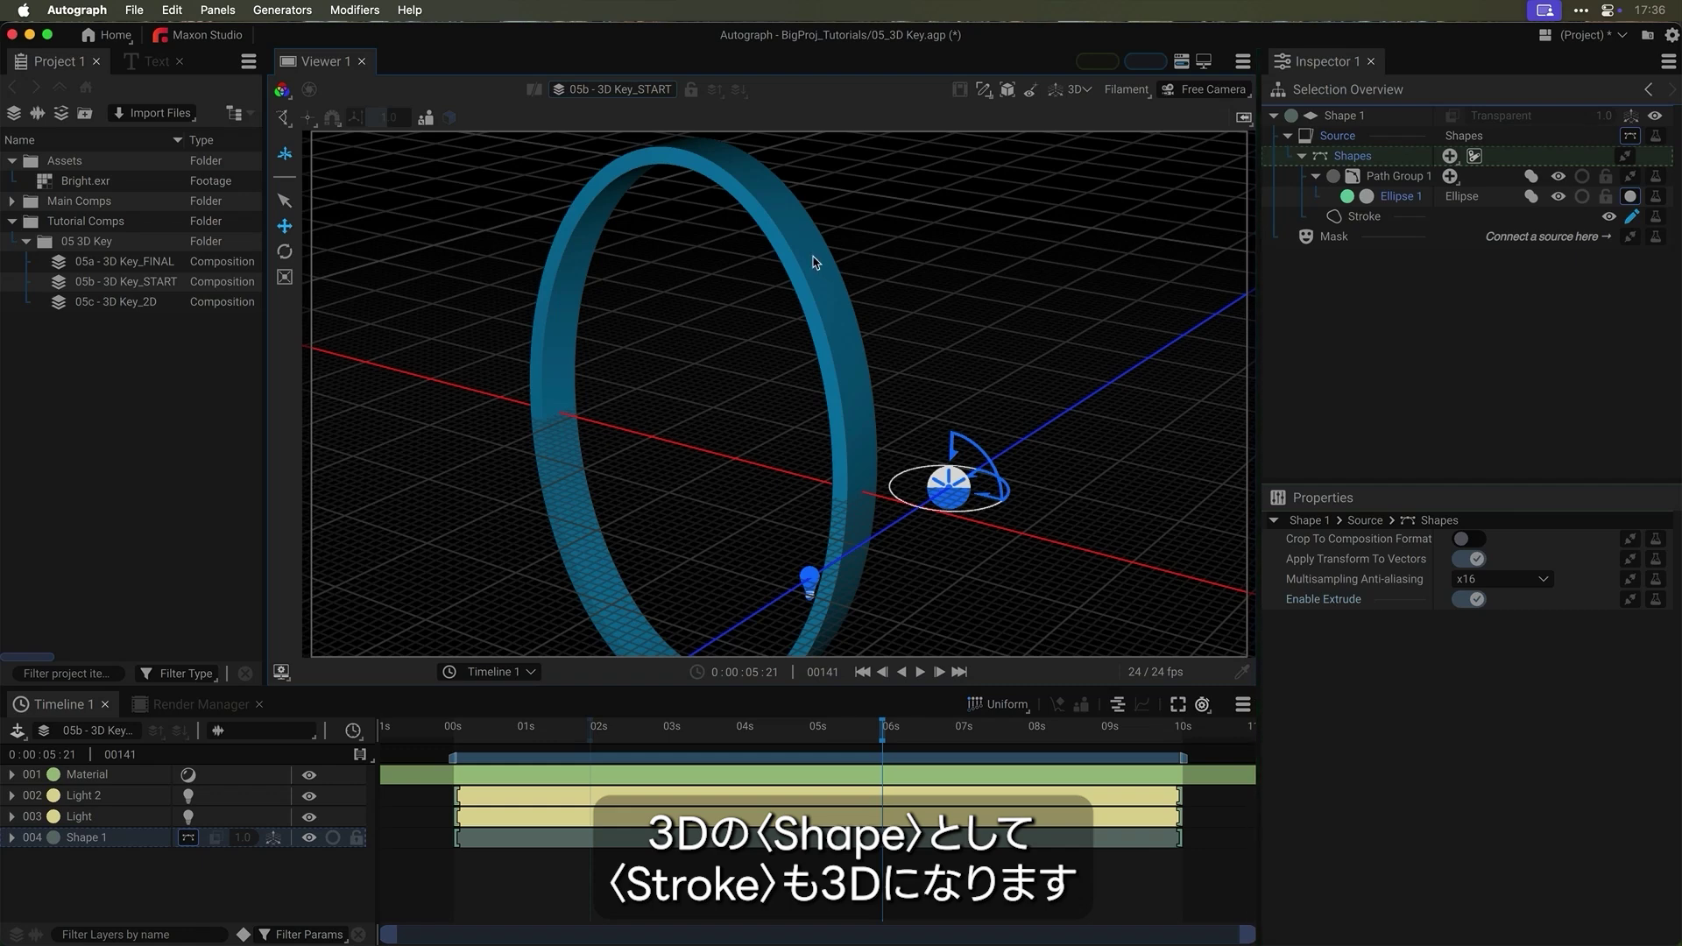
Step: Set the stroke's End to 0.4 so that only part of the ring is drawn
left_click(1365, 217)
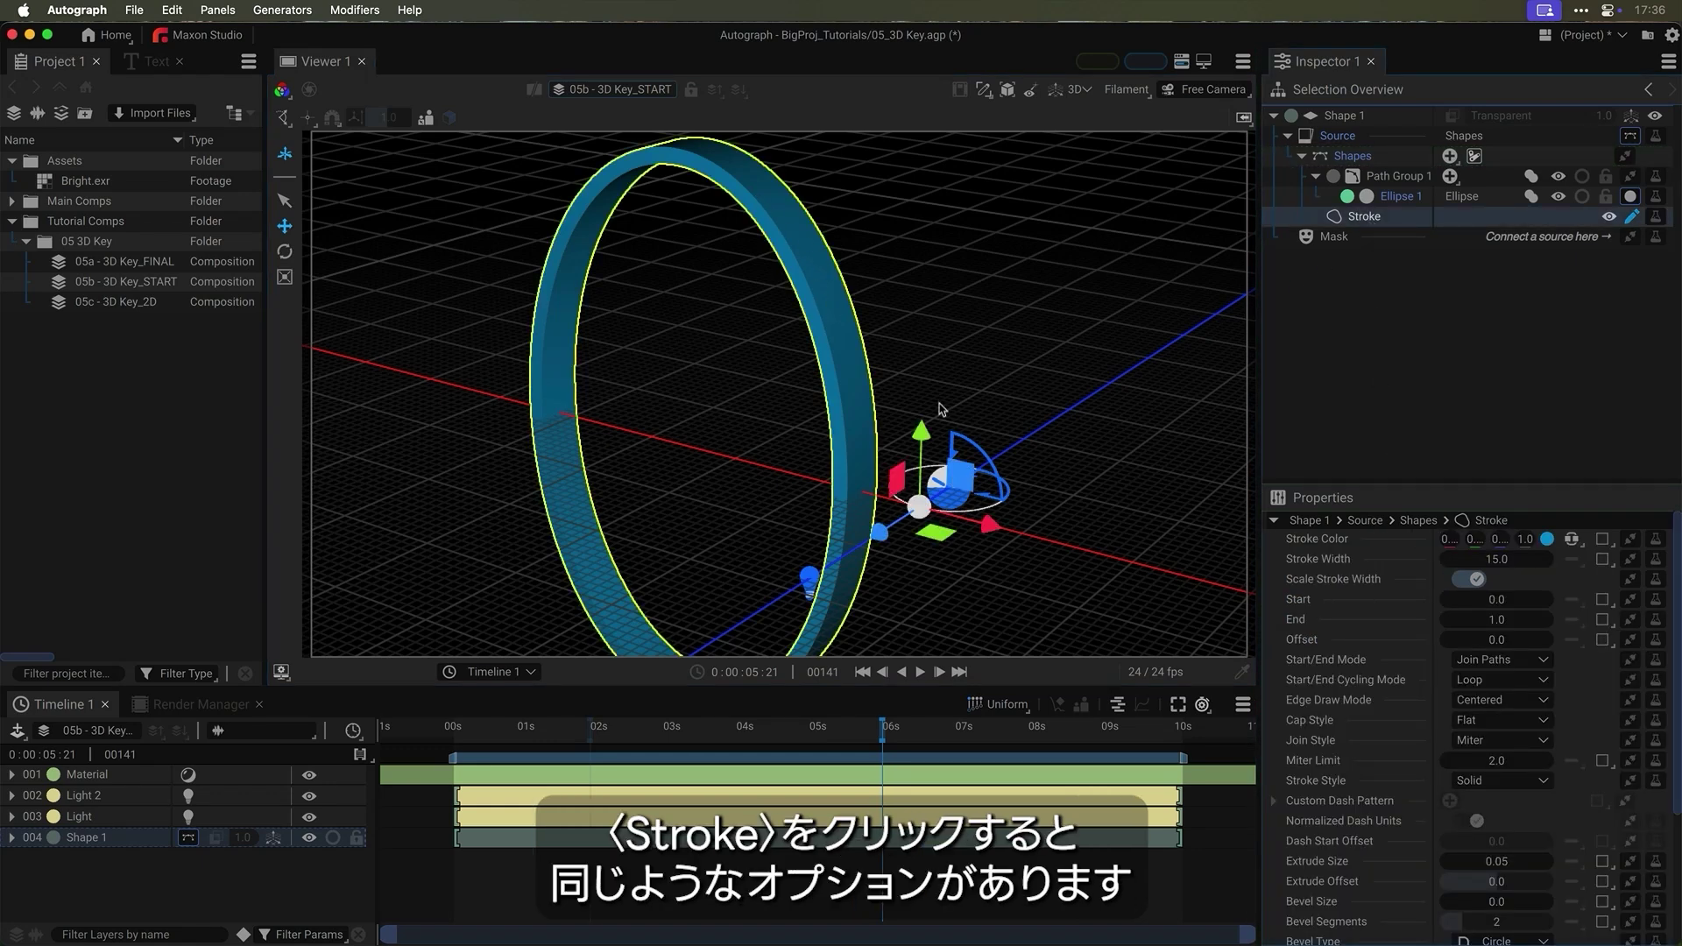
scroll(927, 400, "up", 1)
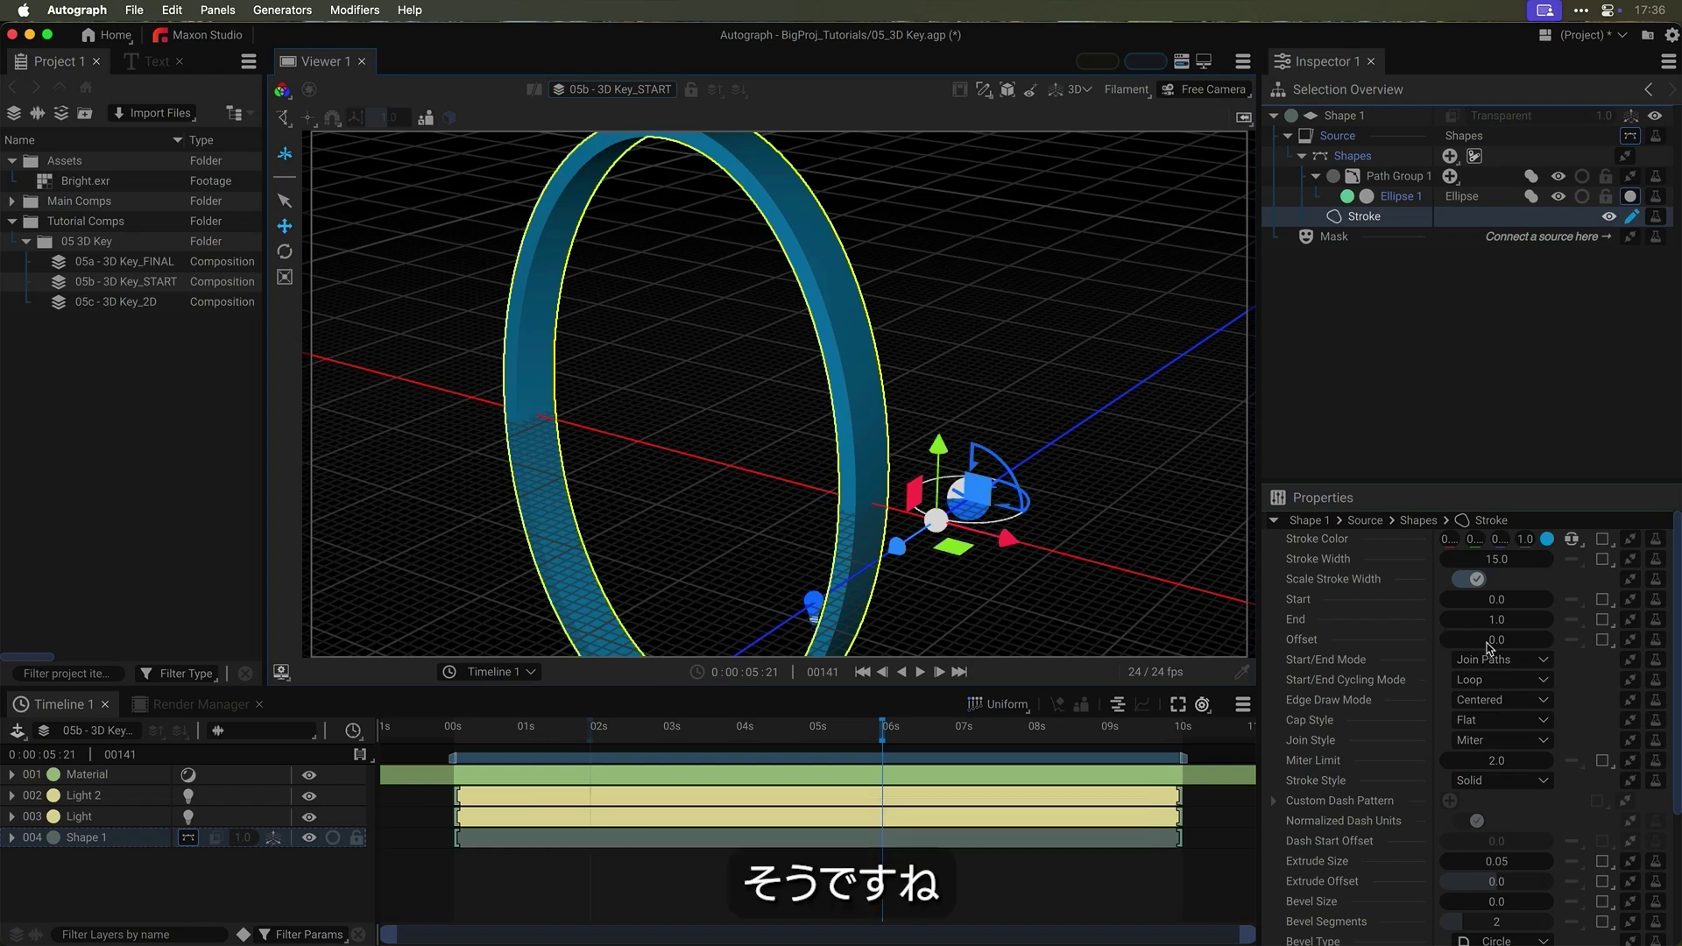
mouse_move(1496, 620)
left_mouse_down()
mouse_move(1437, 619)
mouse_move(1499, 620)
mouse_move(1454, 619)
left_mouse_up()
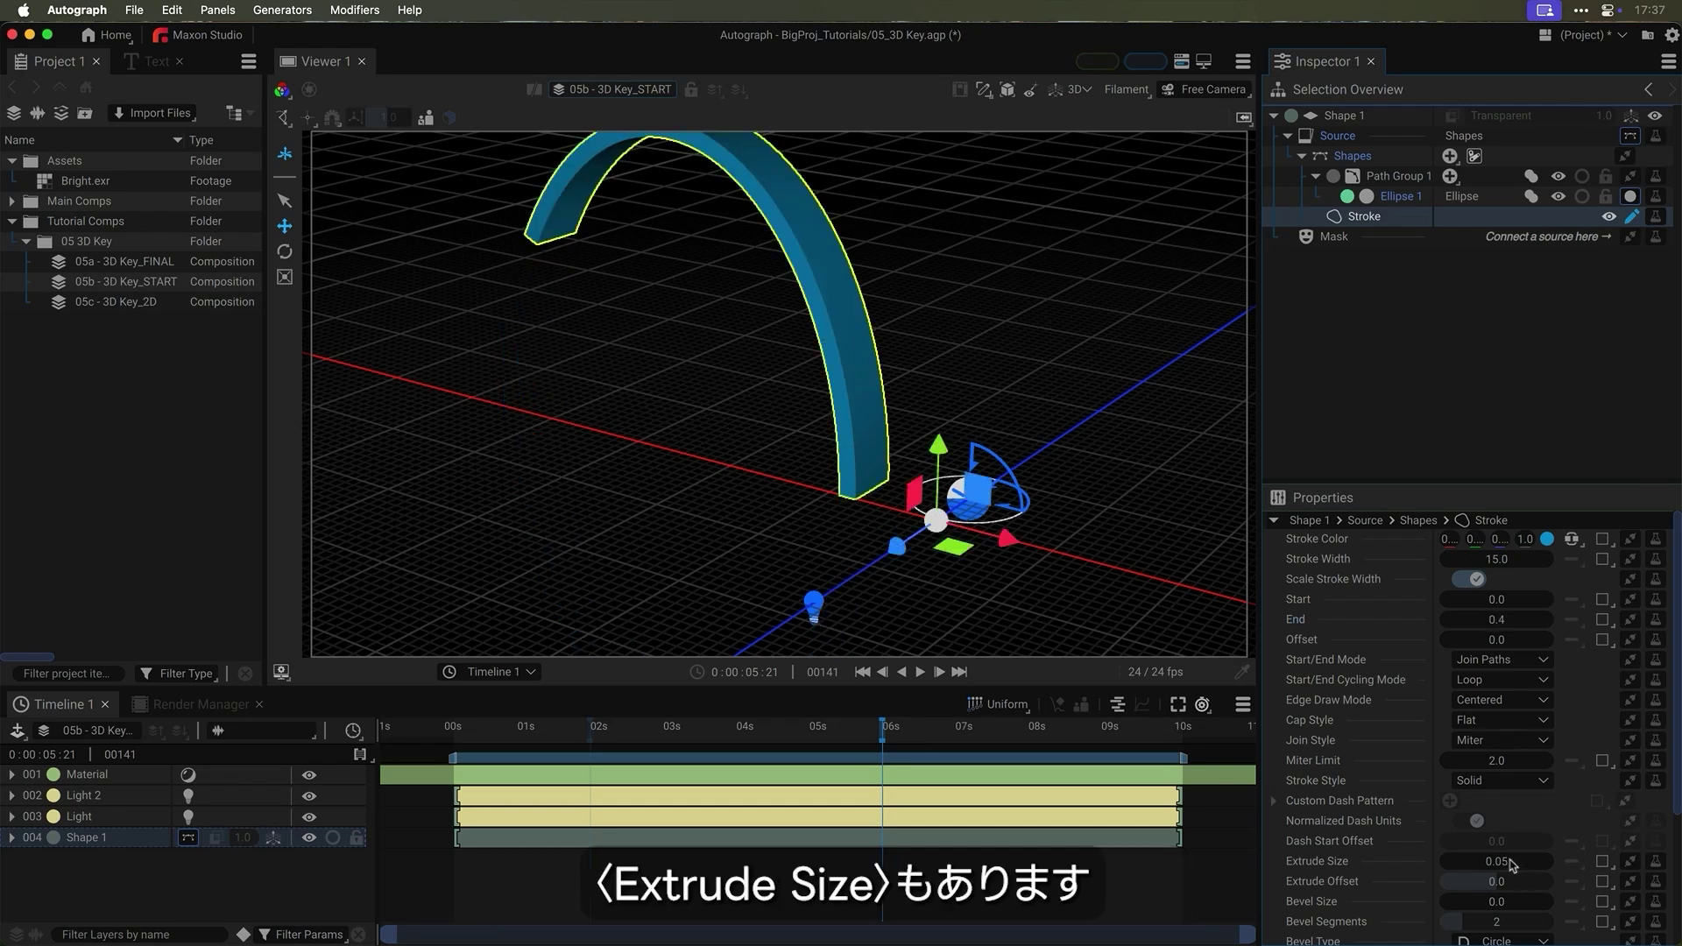
Step: Set the stroke's Extrude Size to 0.03 and give its edges a very small Bevel Size
left_click_drag(1512, 864, 1494, 865)
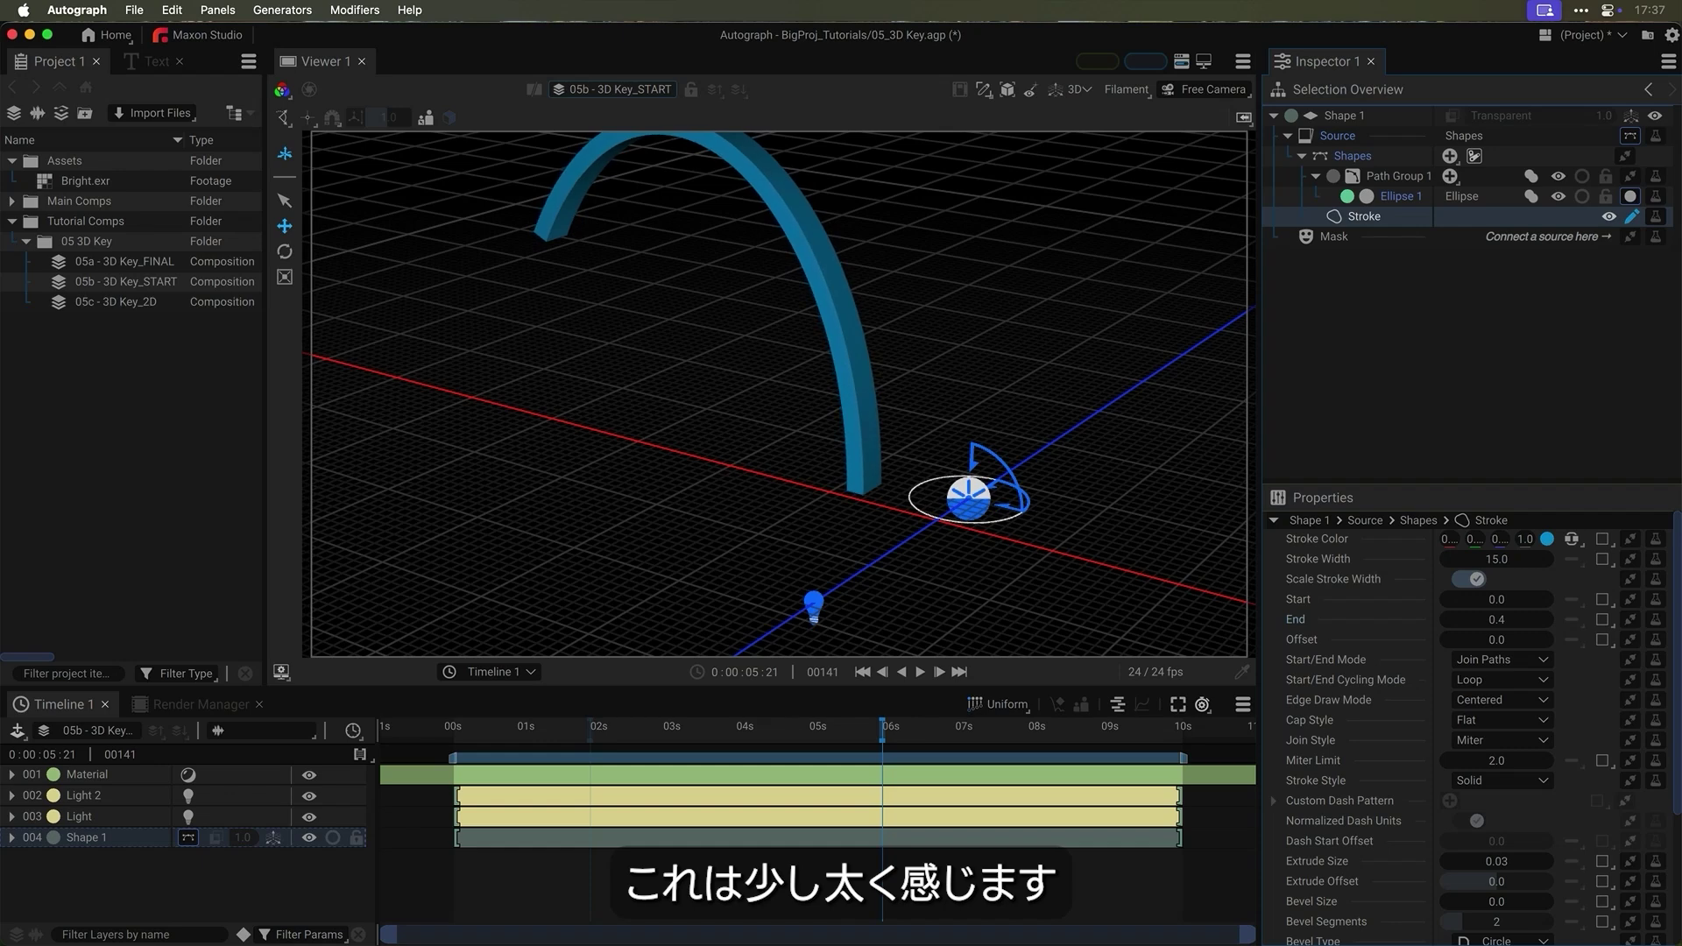
scroll(1427, 865, "down", 3)
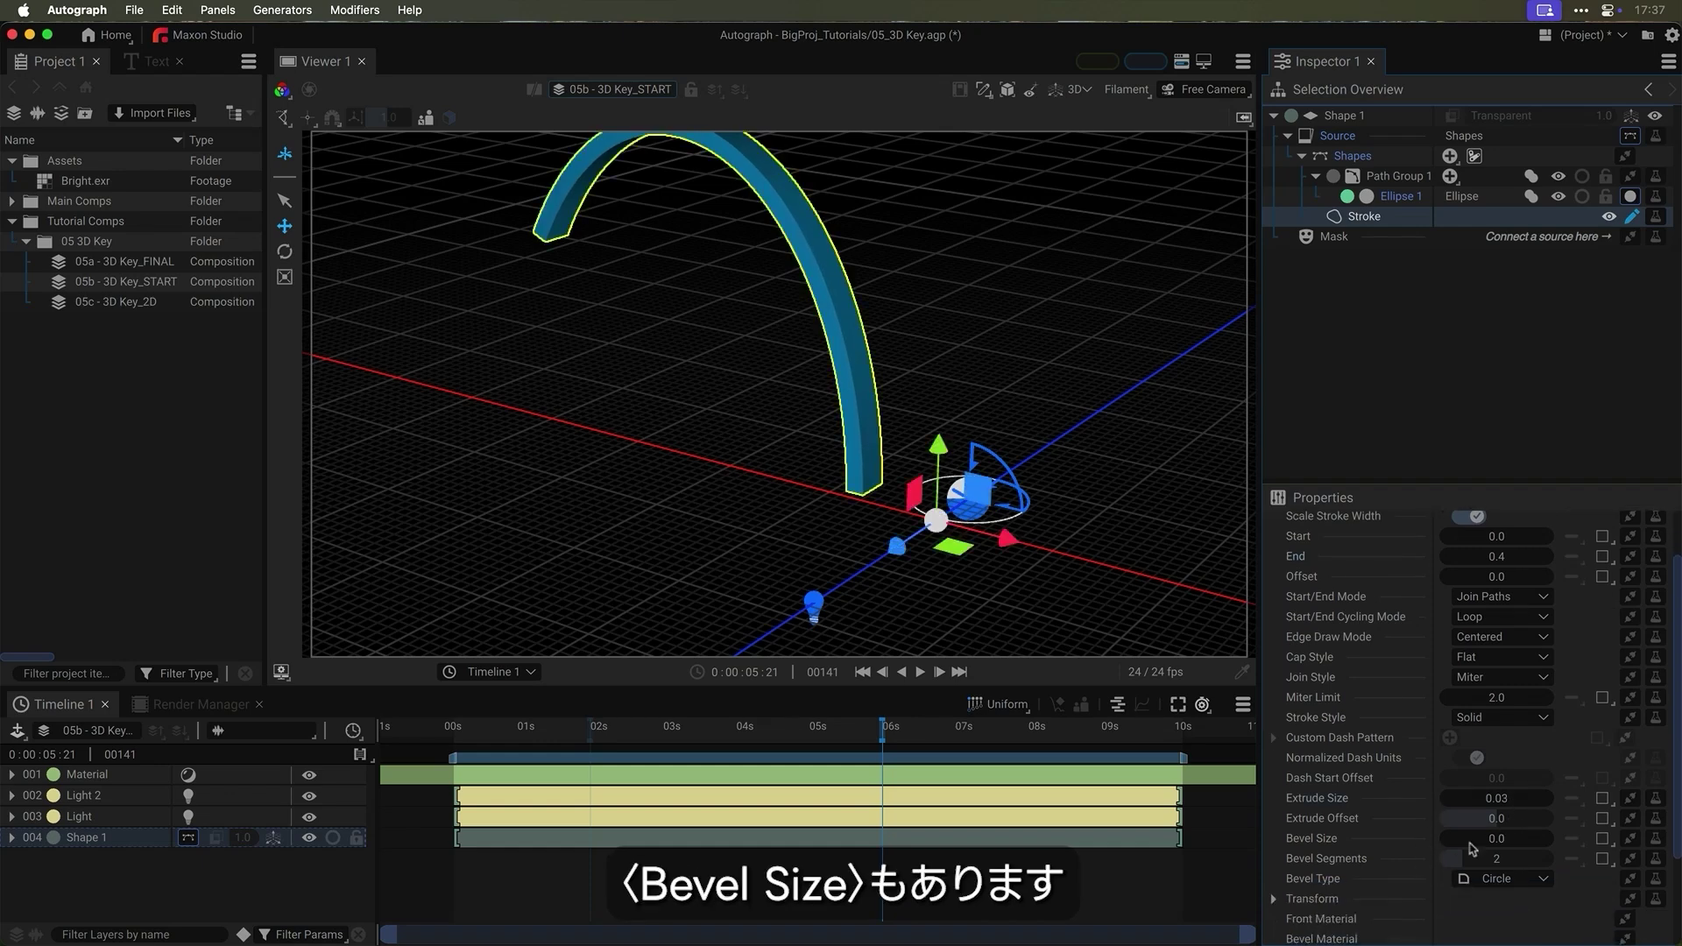
left_click_drag(1502, 838, 1508, 837)
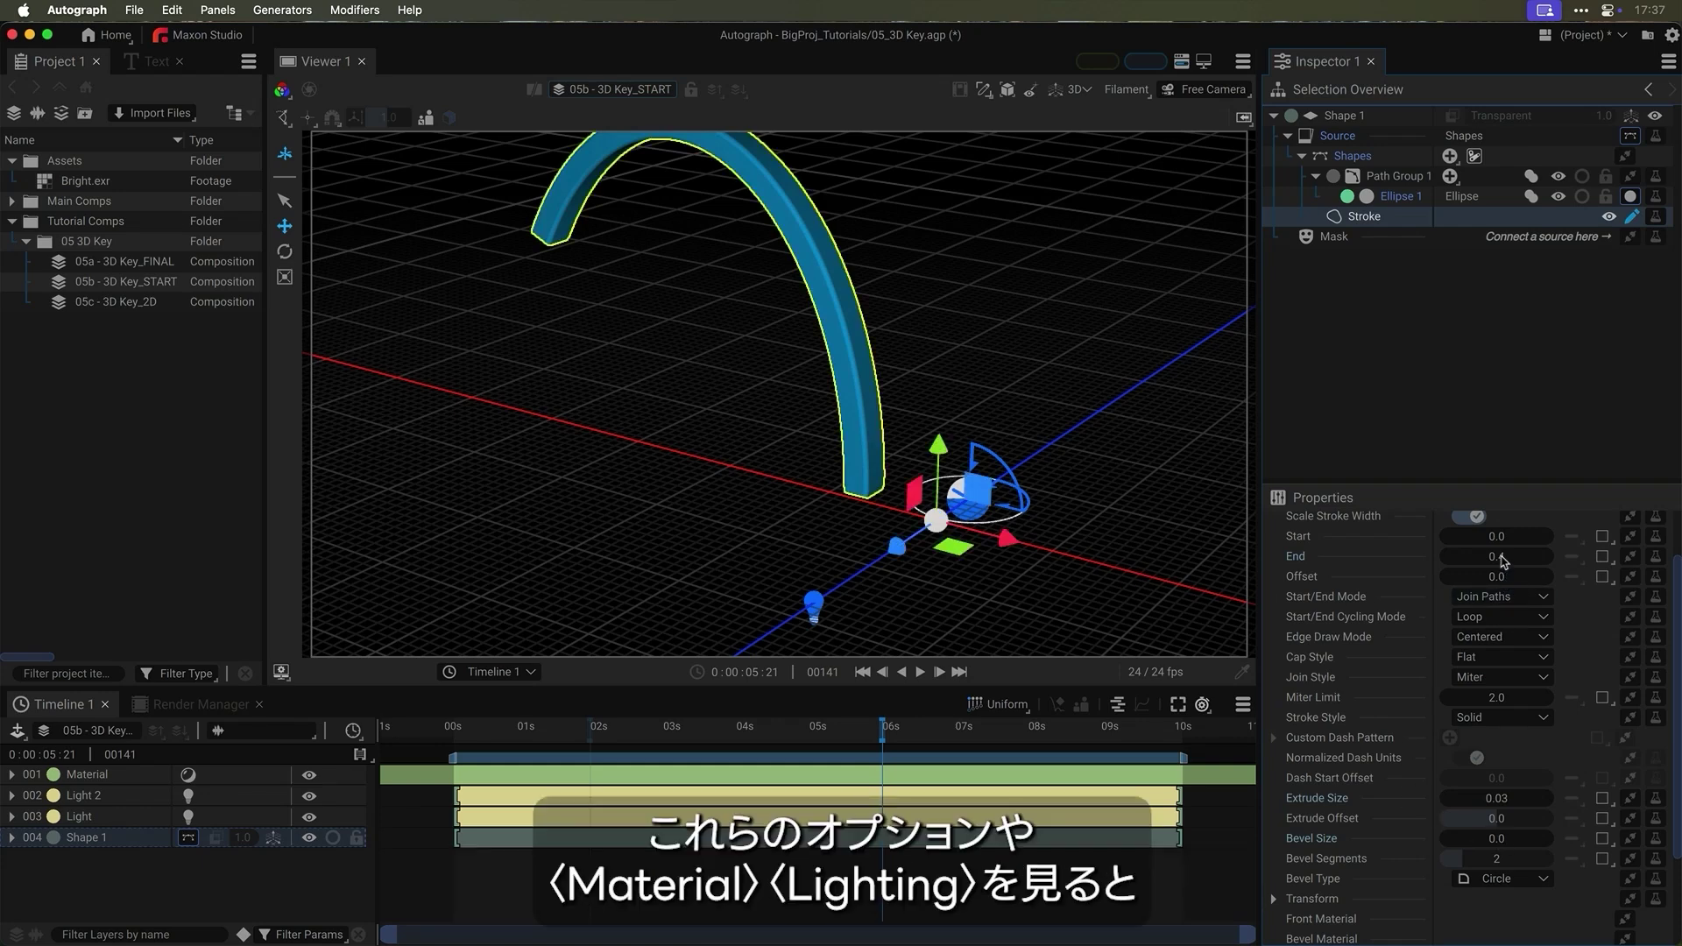
Step: Set the stroke's End to 0.65 so that more of the ring is drawn
mouse_move(1502, 561)
left_mouse_down()
mouse_move(1530, 561)
mouse_move(1505, 561)
left_mouse_up()
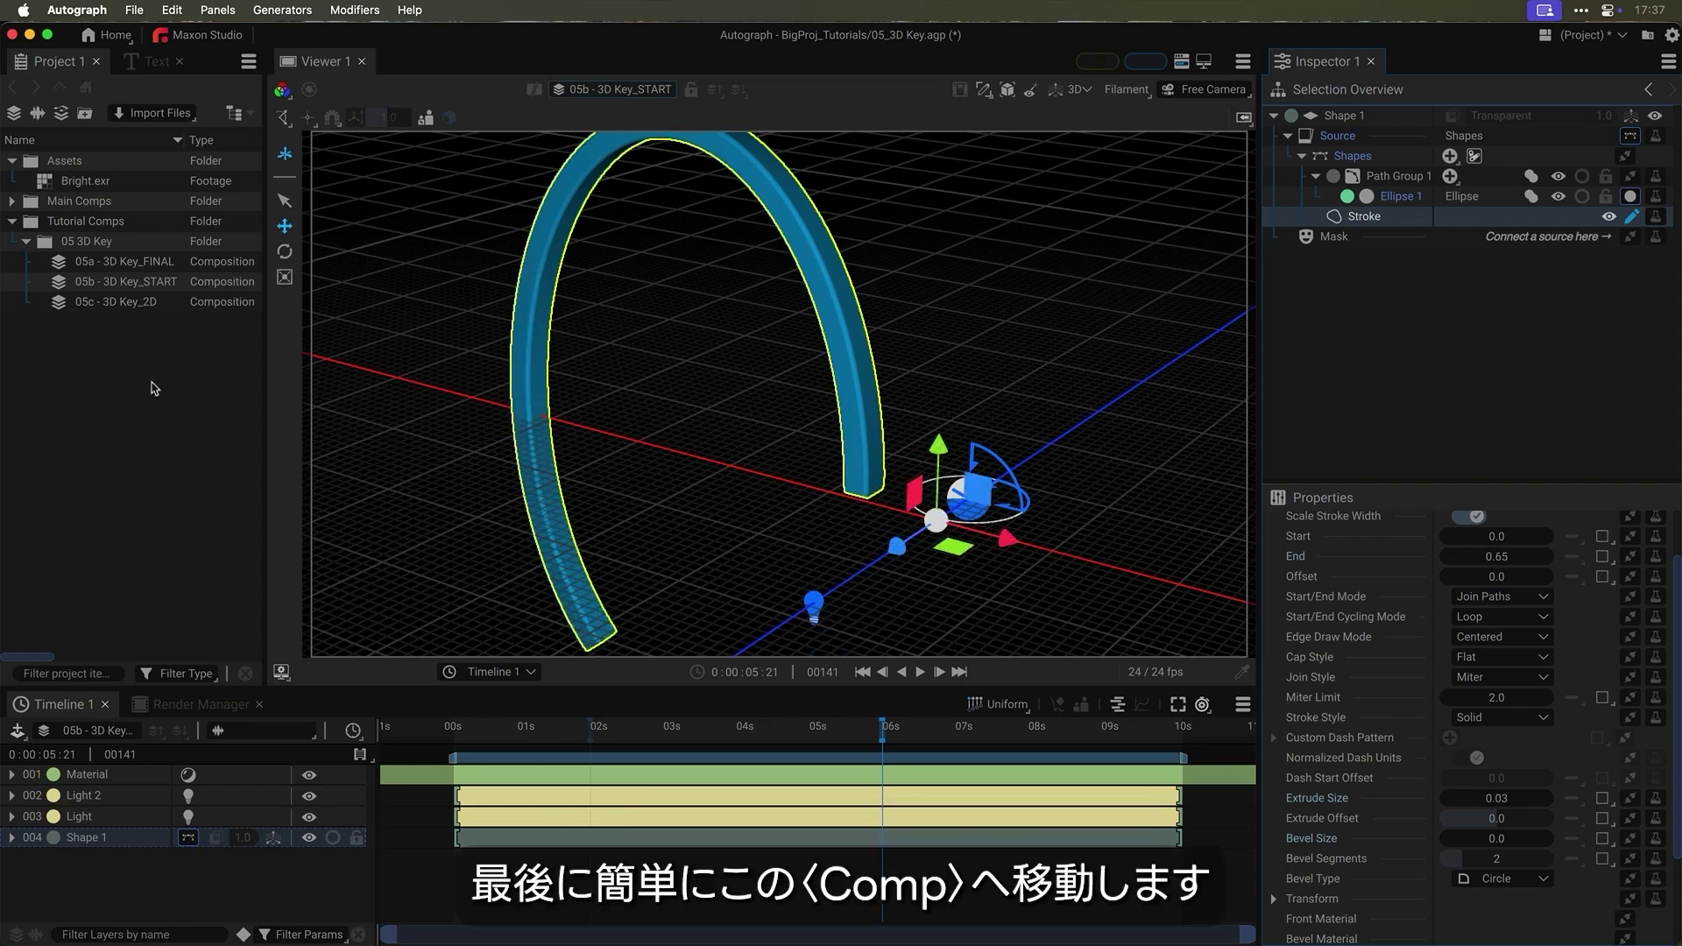
Step: Compare the flat key shapes in 05c - 3D Key_2D with the finished key in 05a - 3D Key_FINAL
double_click(62, 303)
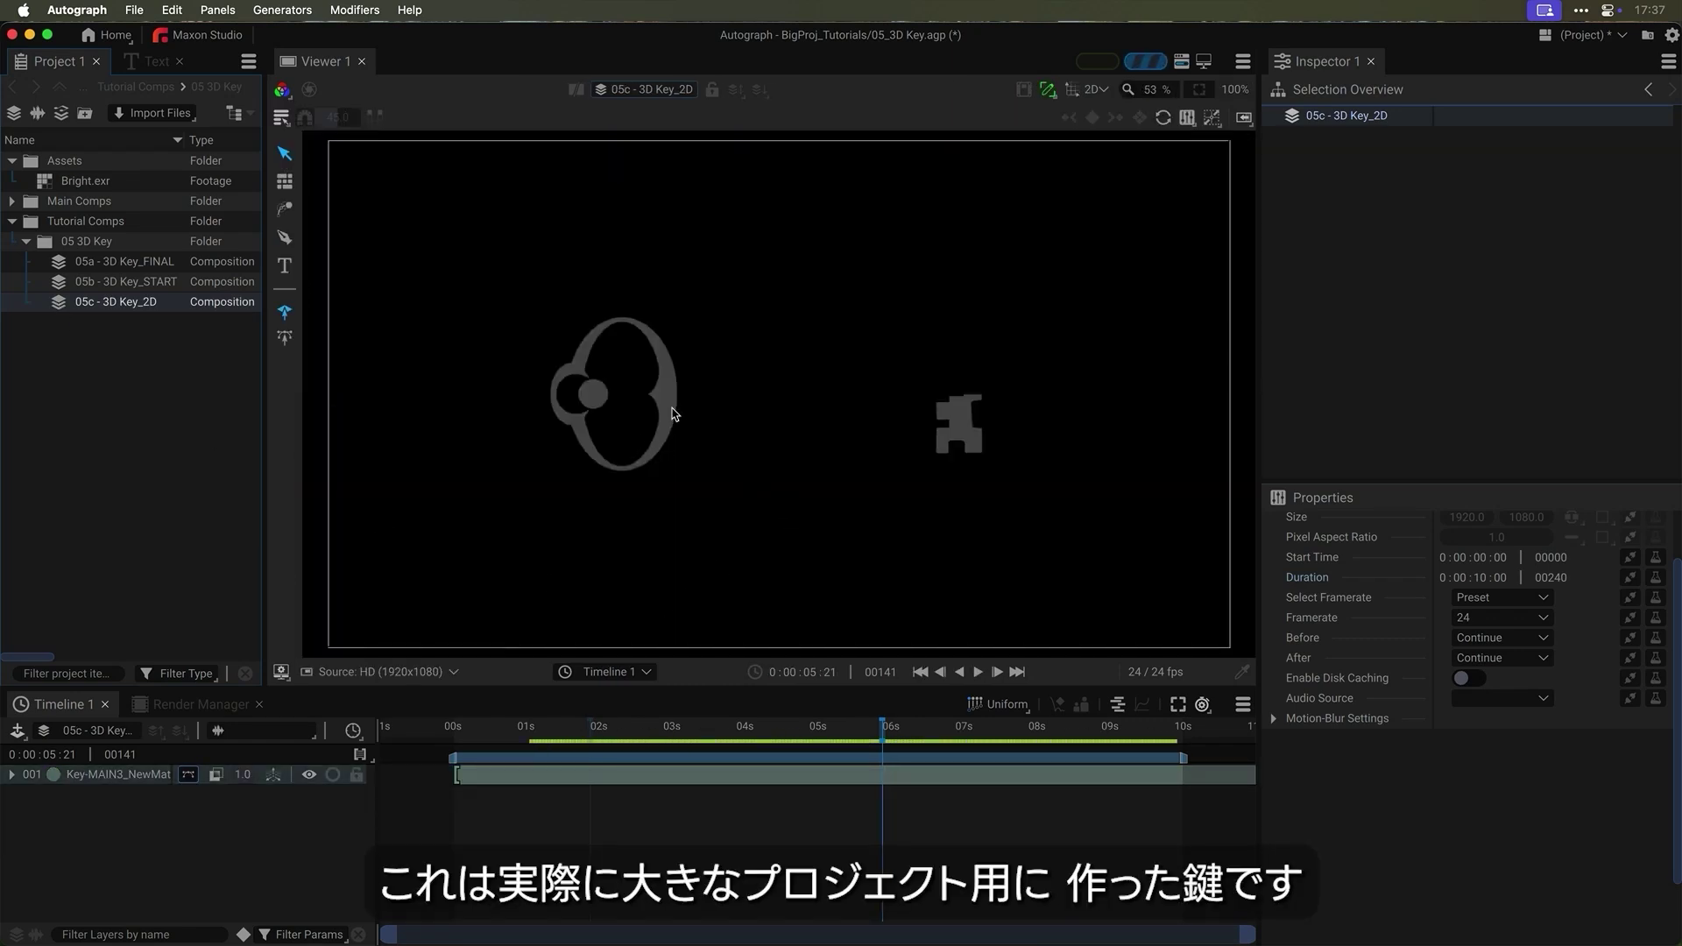
scroll(678, 417, "up", 5)
left_click_drag(897, 445, 859, 458)
double_click(70, 261)
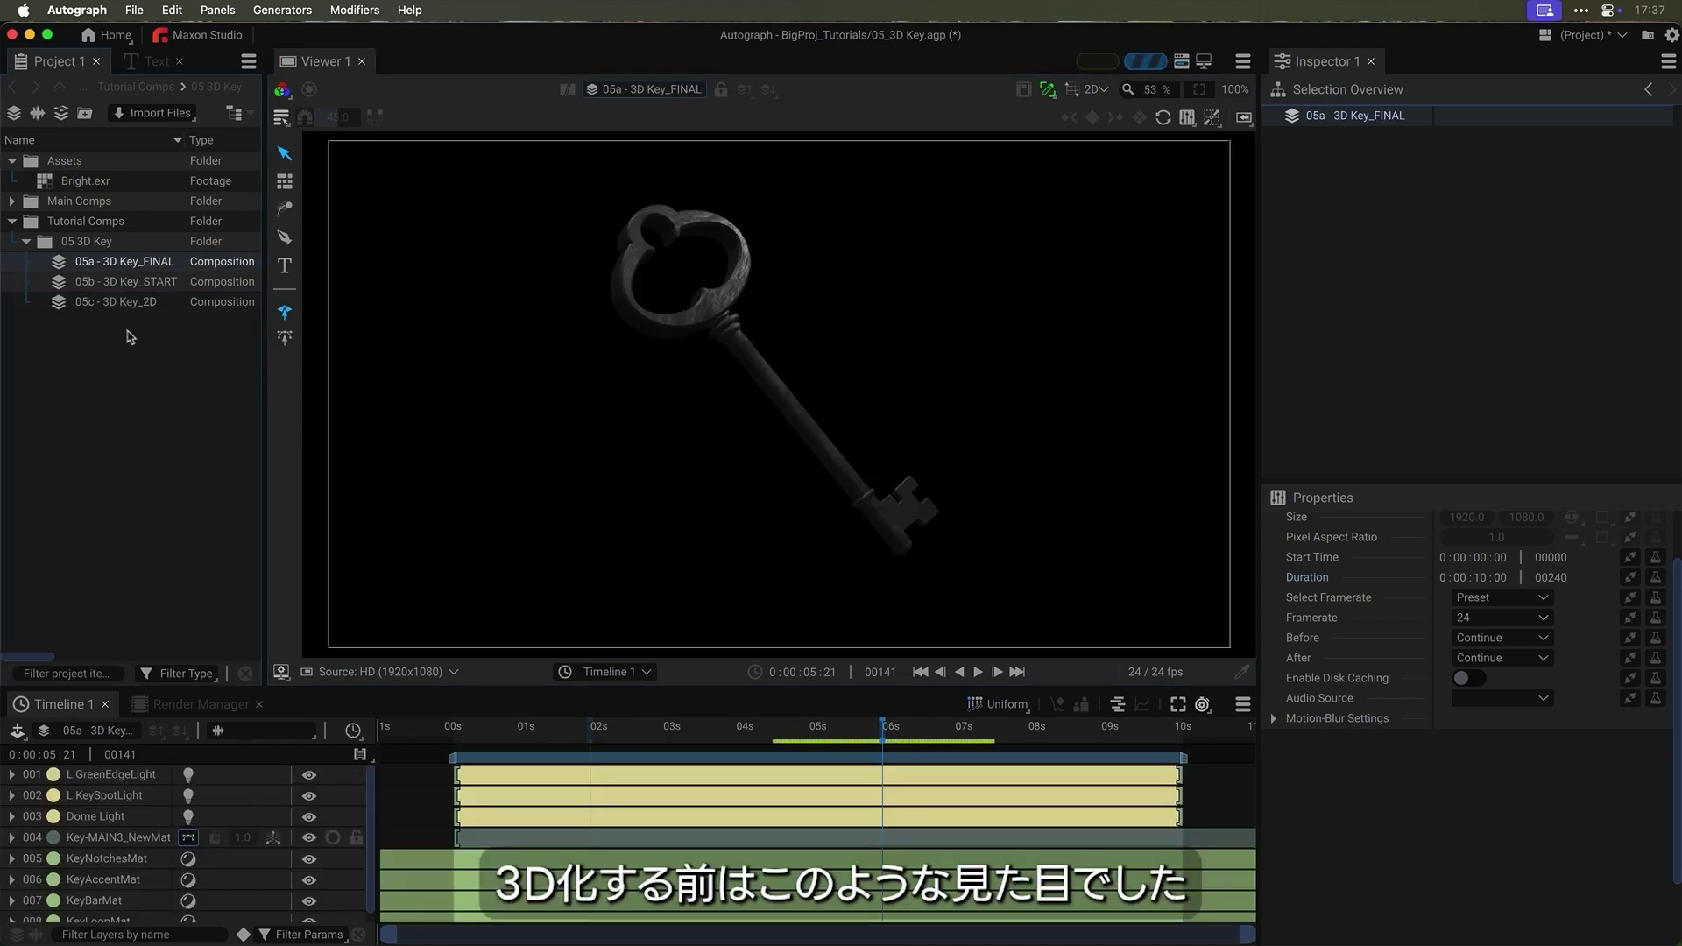
double_click(70, 303)
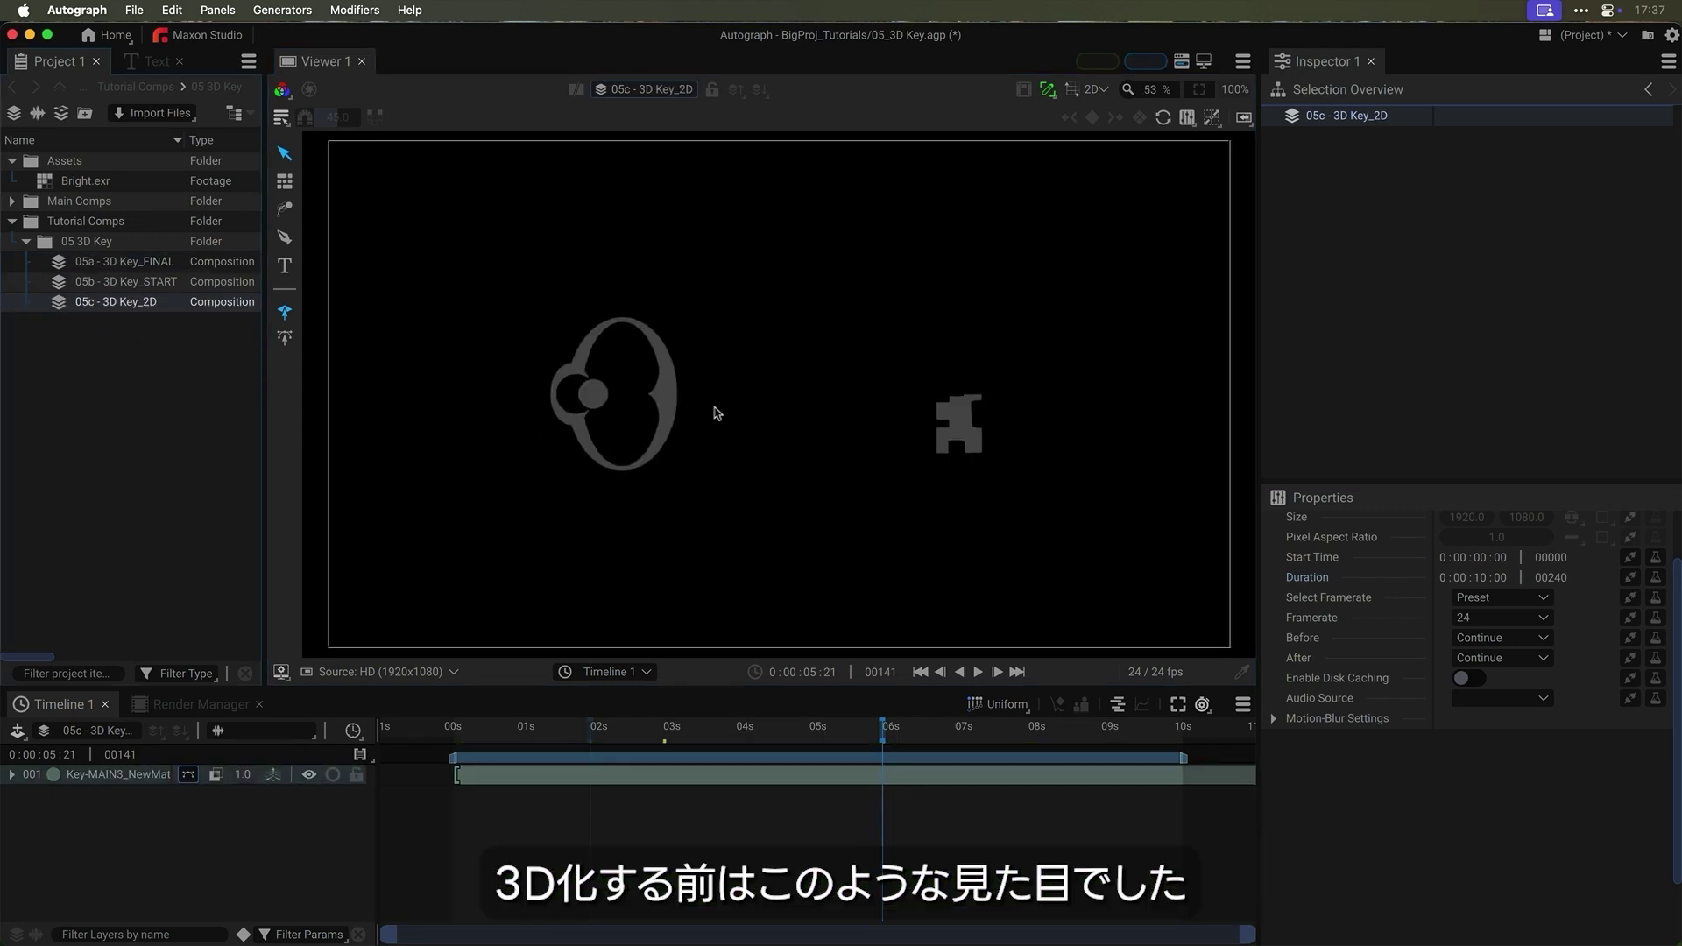
scroll(725, 408, "up", 3)
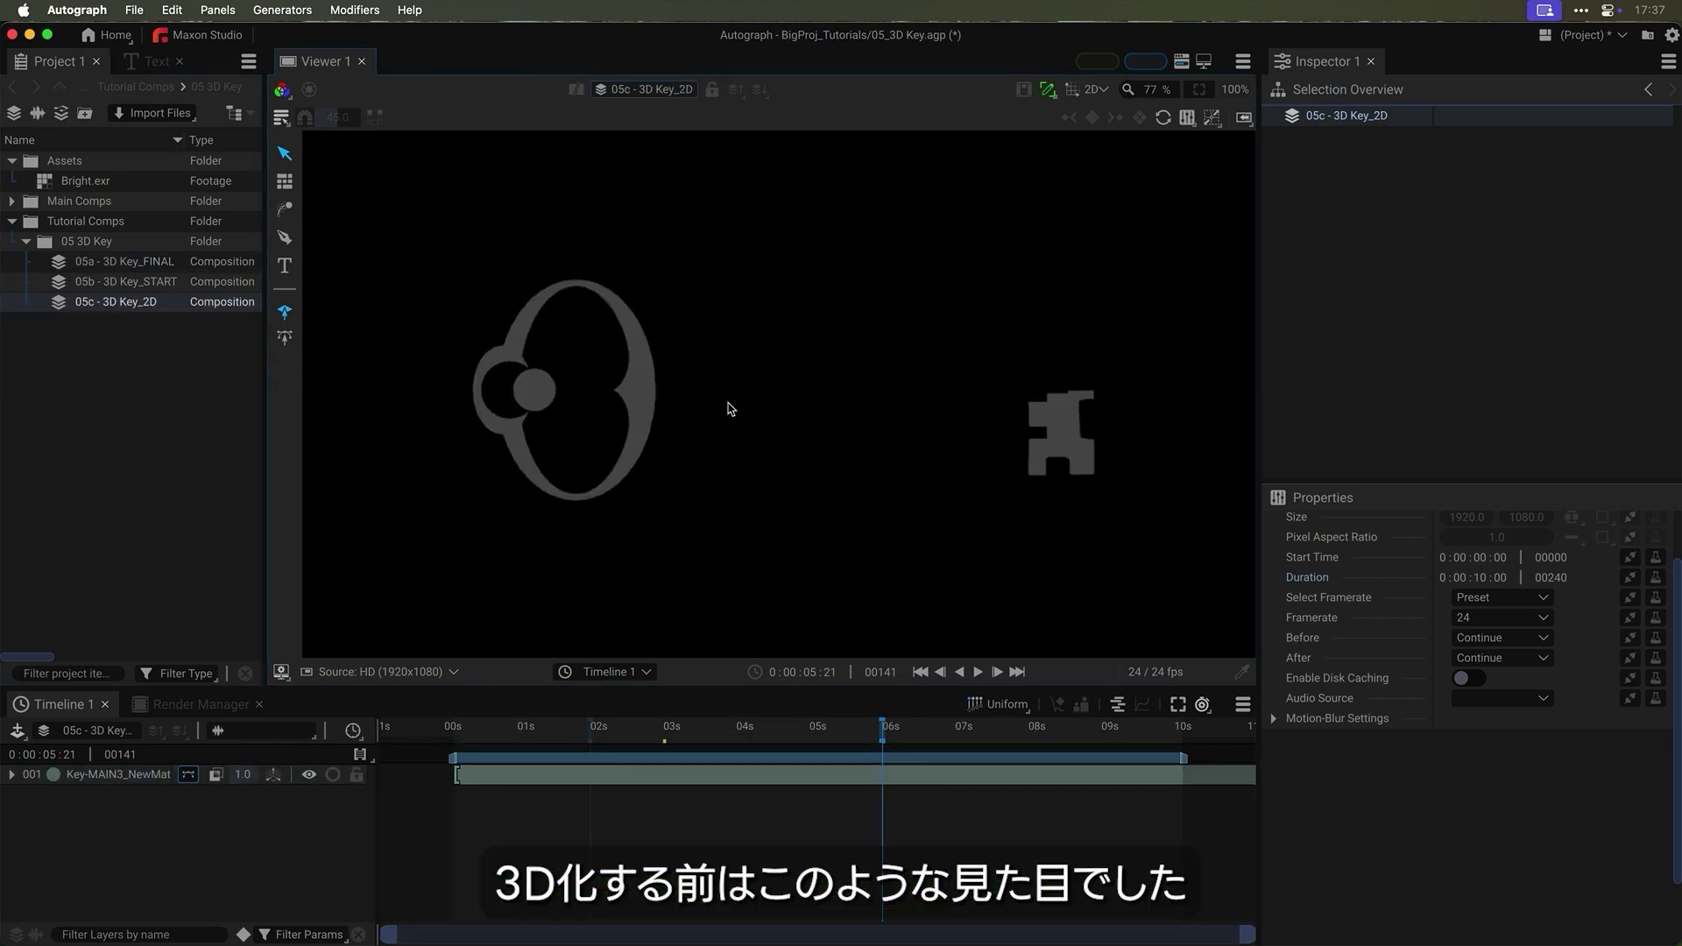
Step: In the Key-MAIN3_NewMats layer, toggle Ellipse 1 and Ellipse 2 of 1-KeyLoop off and on to examine what each contributes to the loop
left_click(970, 782)
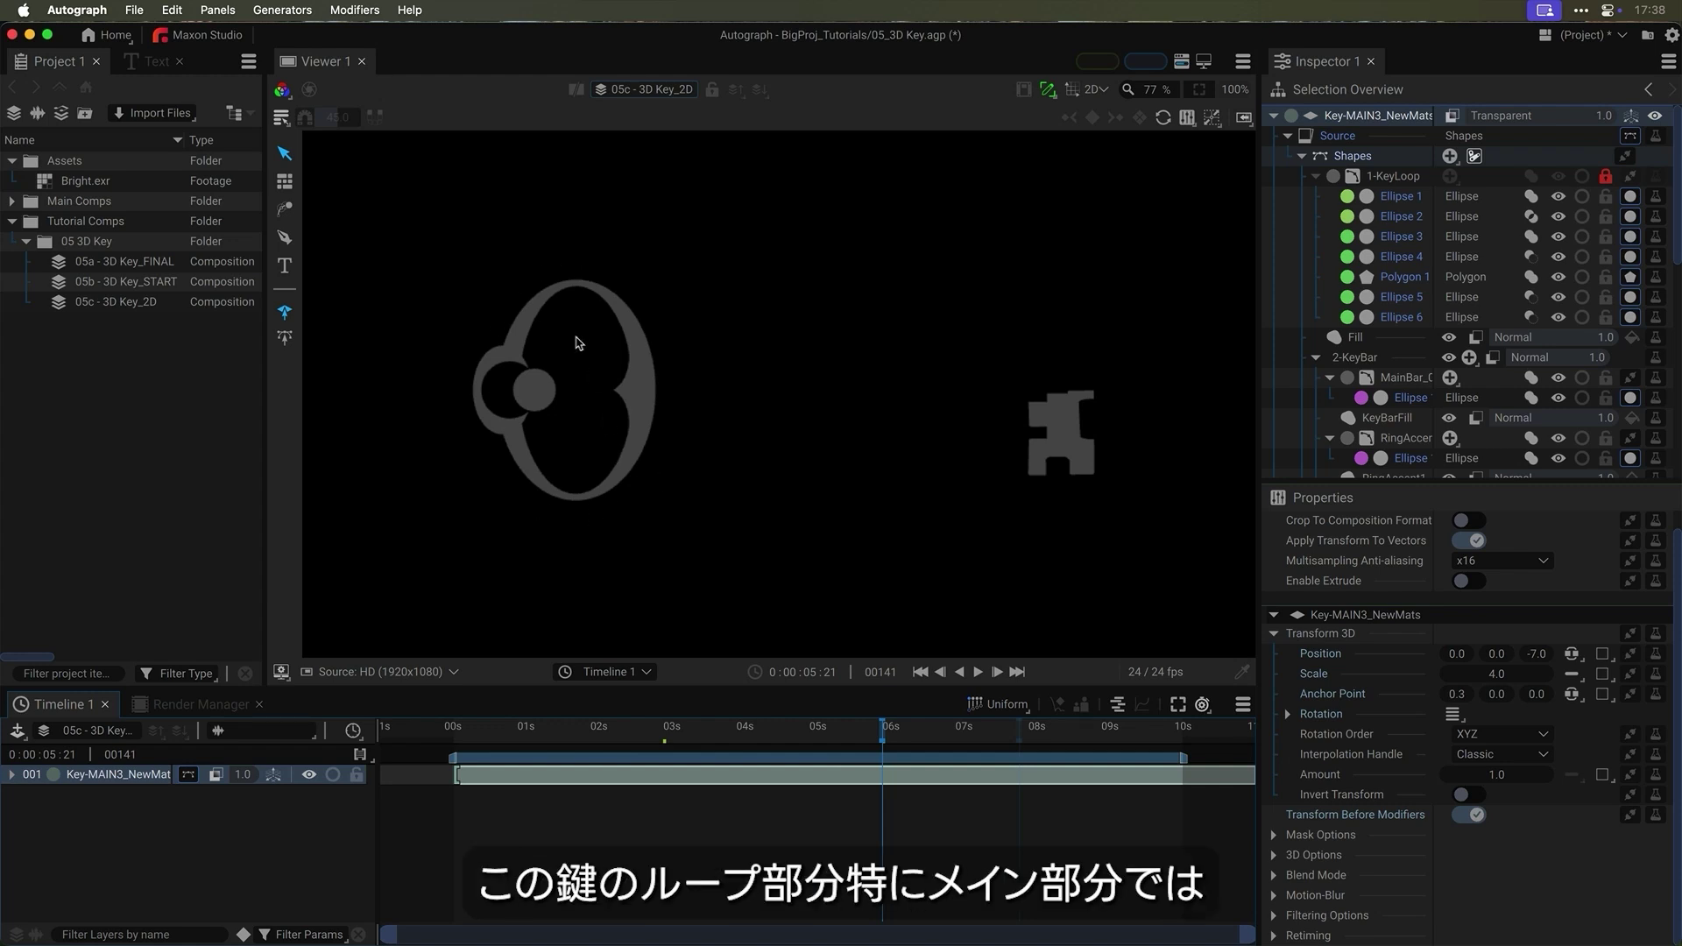
scroll(576, 346, "up", 3)
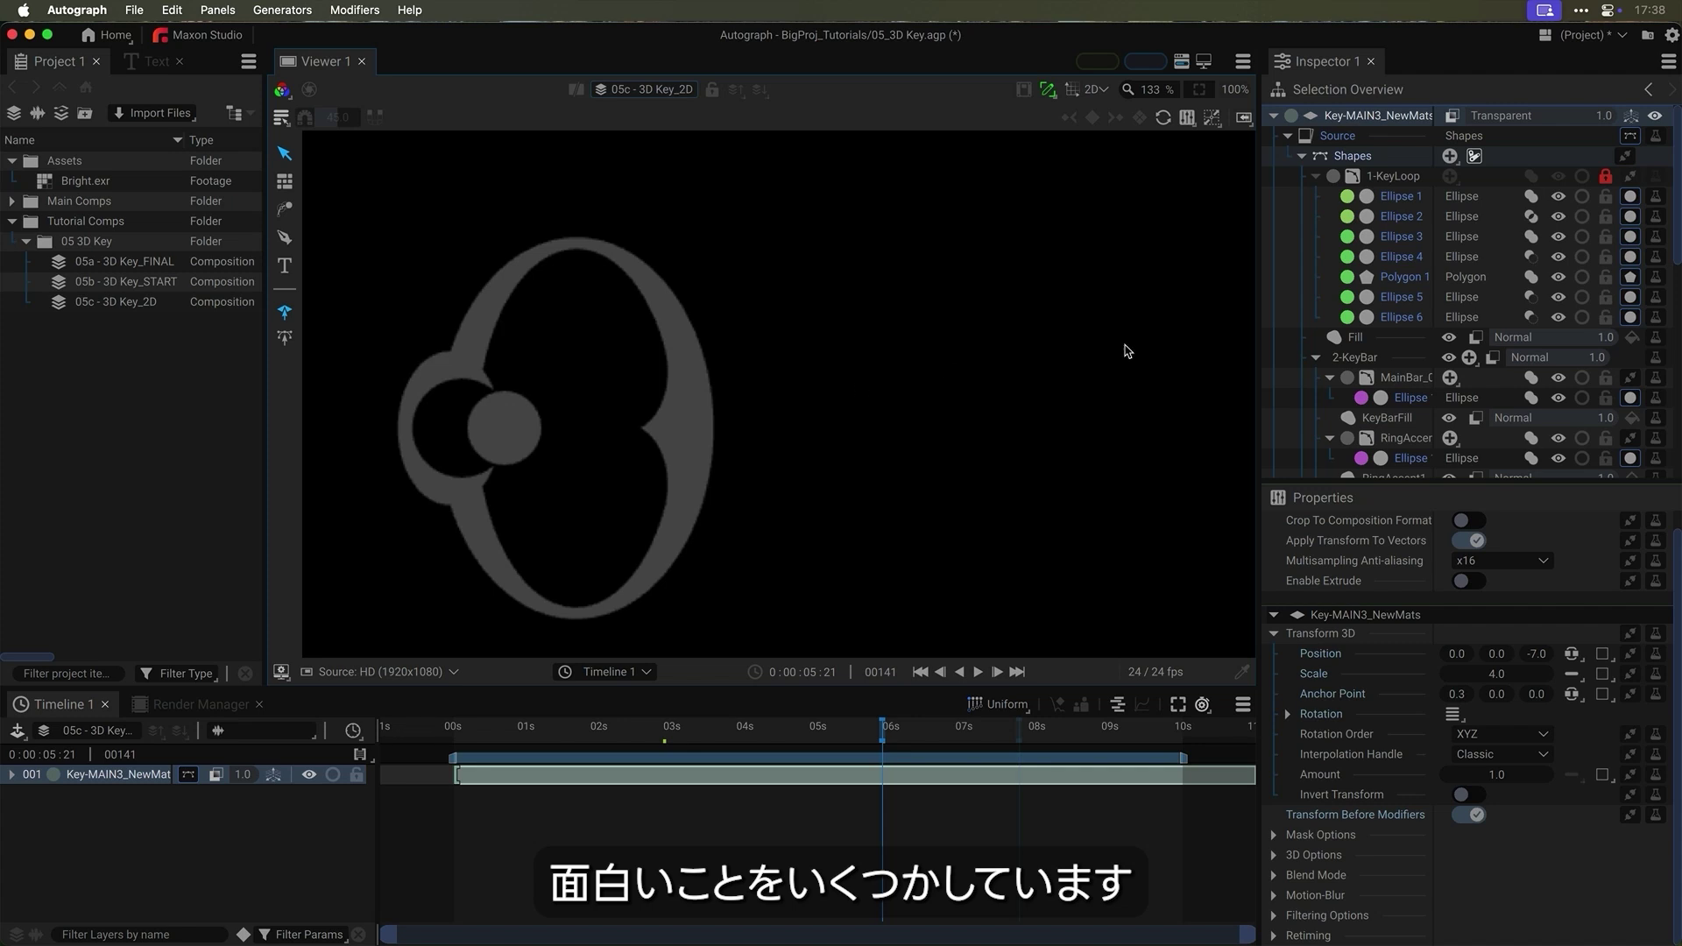
left_click(1398, 196)
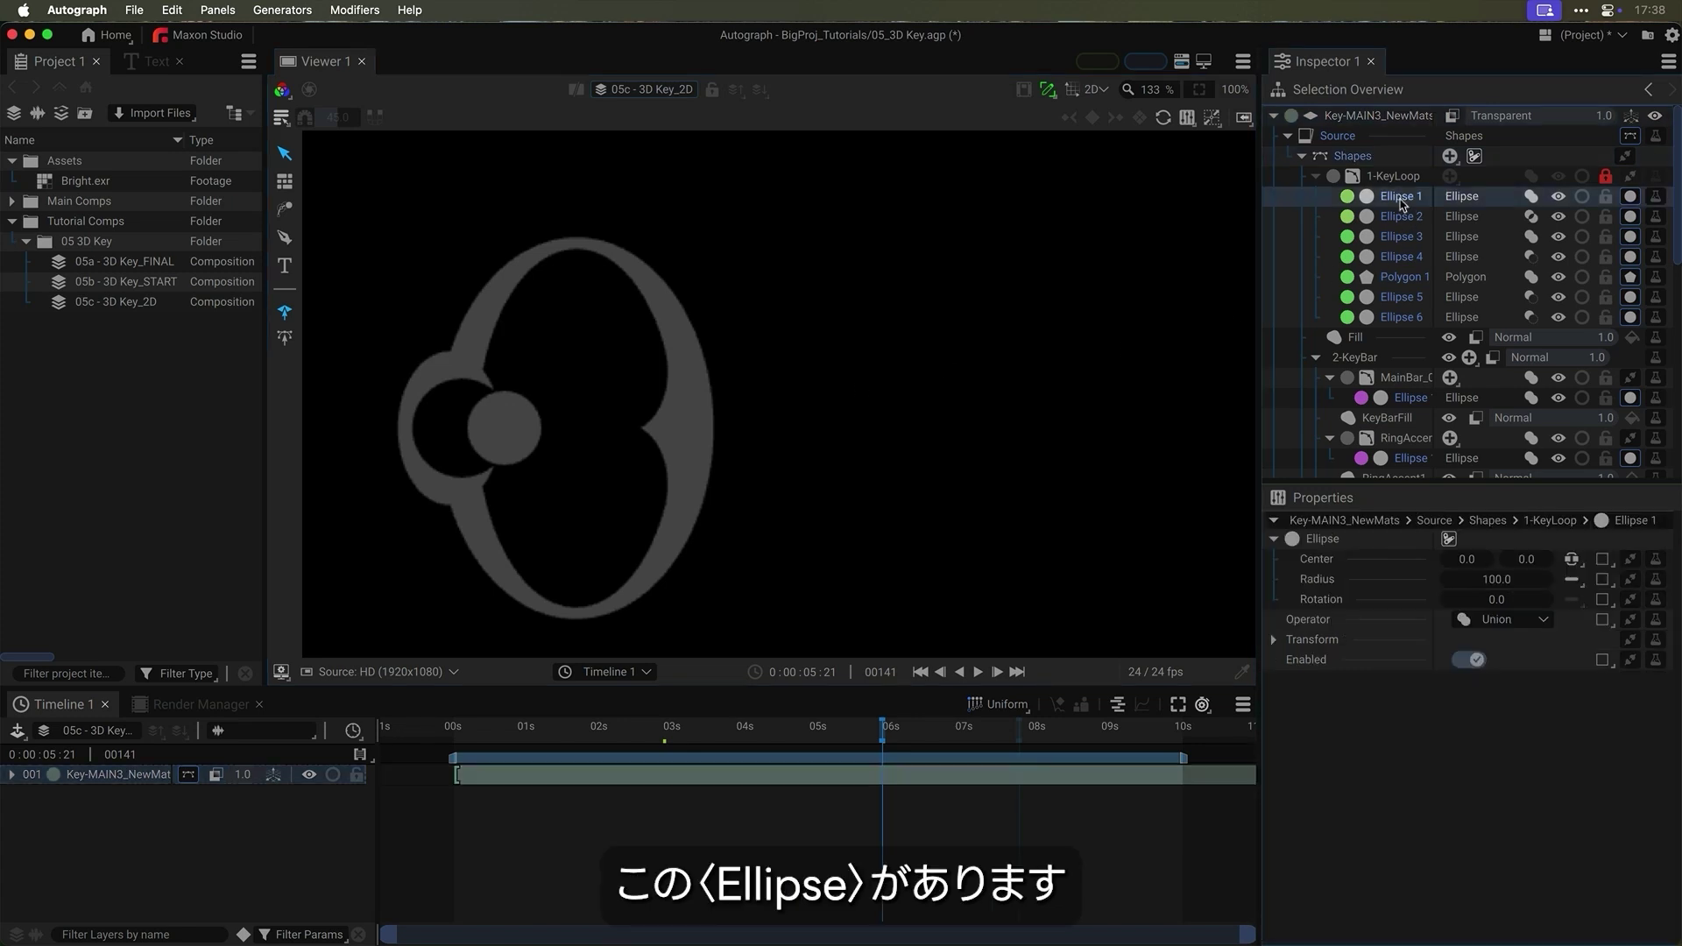
left_click(1559, 197)
left_click(1559, 197)
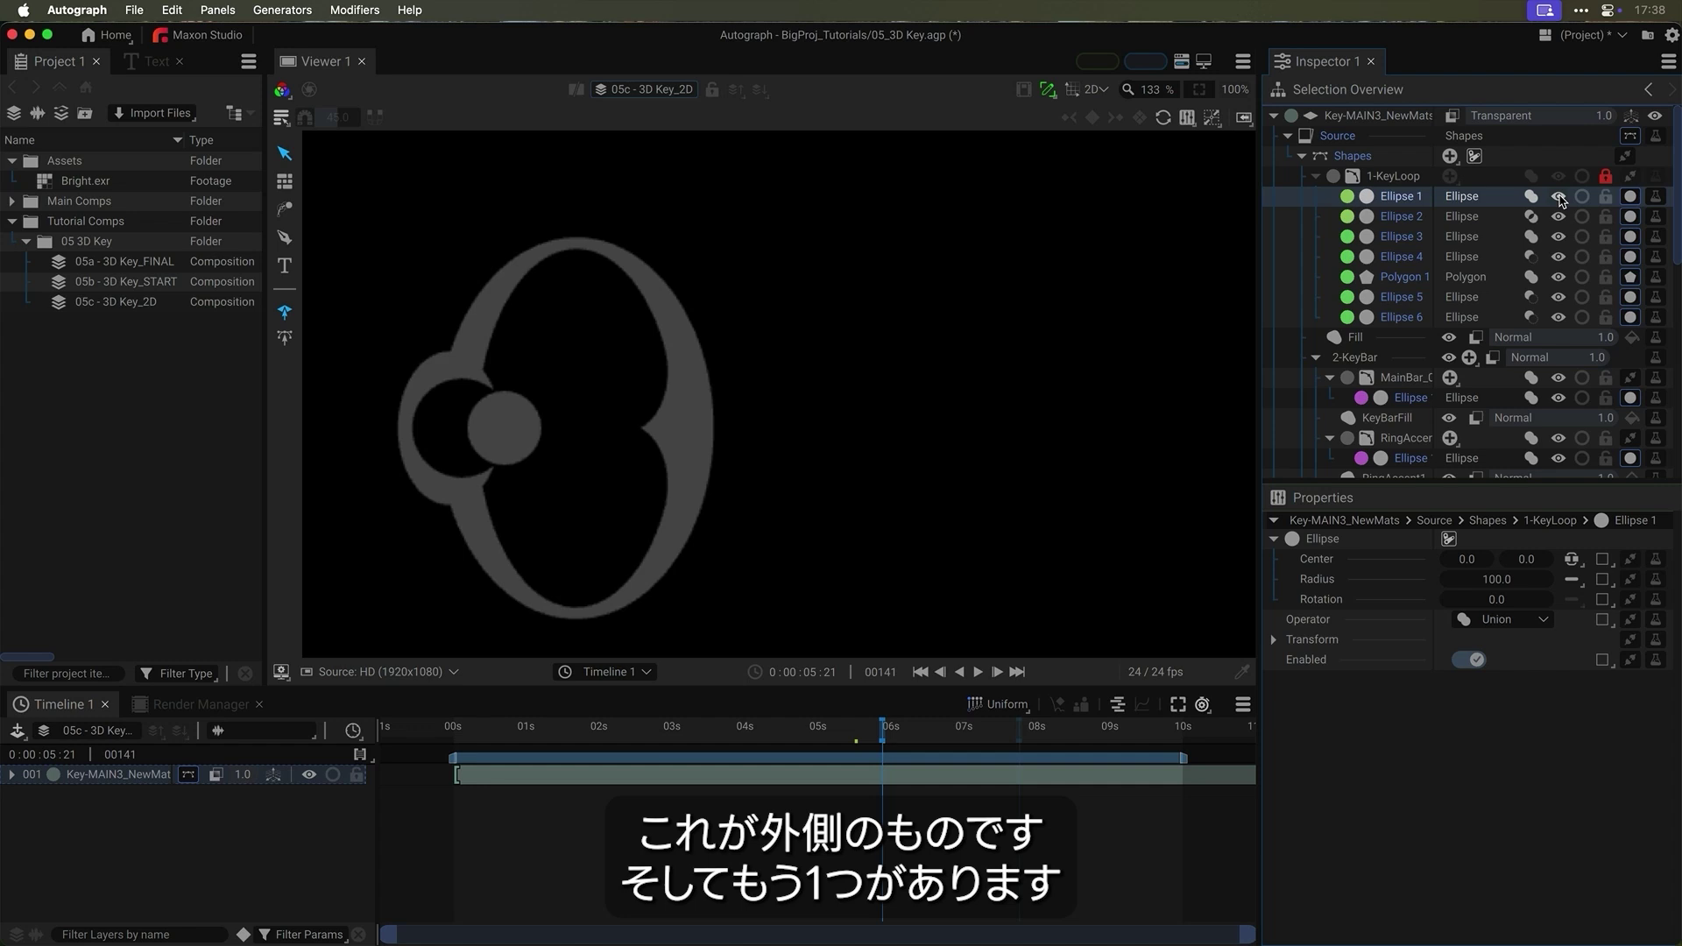
left_click(1558, 216)
left_click(1558, 216)
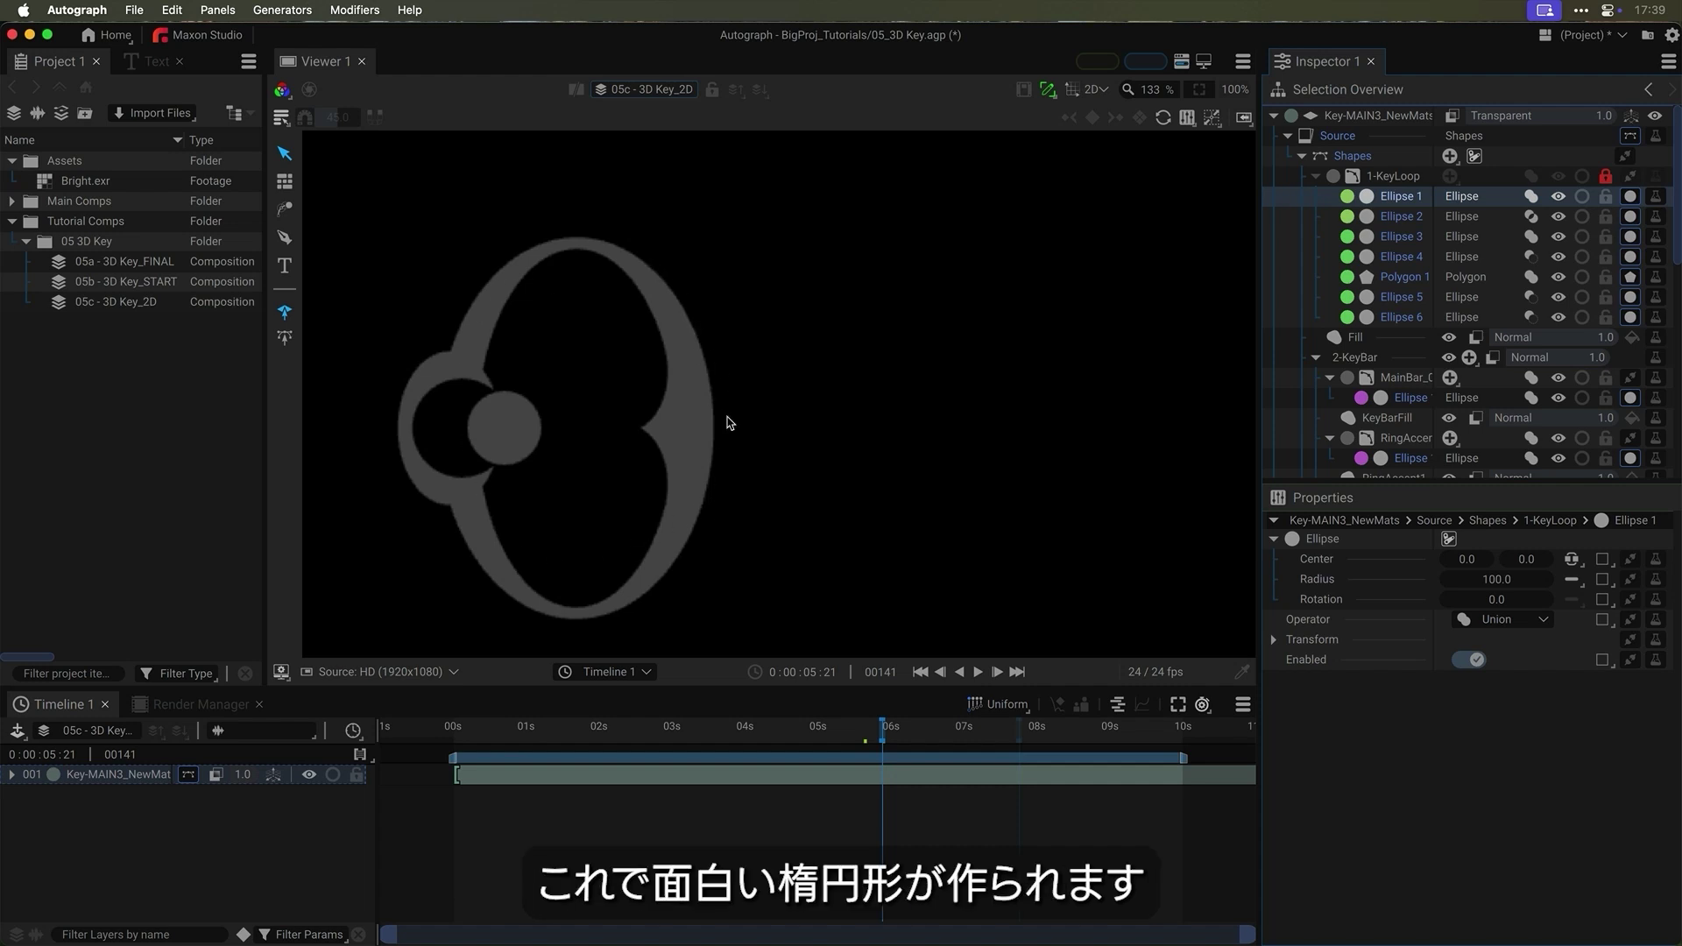
Step: Toggle the visibility of Ellipse 3, Ellipse 4 and Polygon 1 in 1-KeyLoop to examine the added and subtracted parts of the loop
left_click(1399, 238)
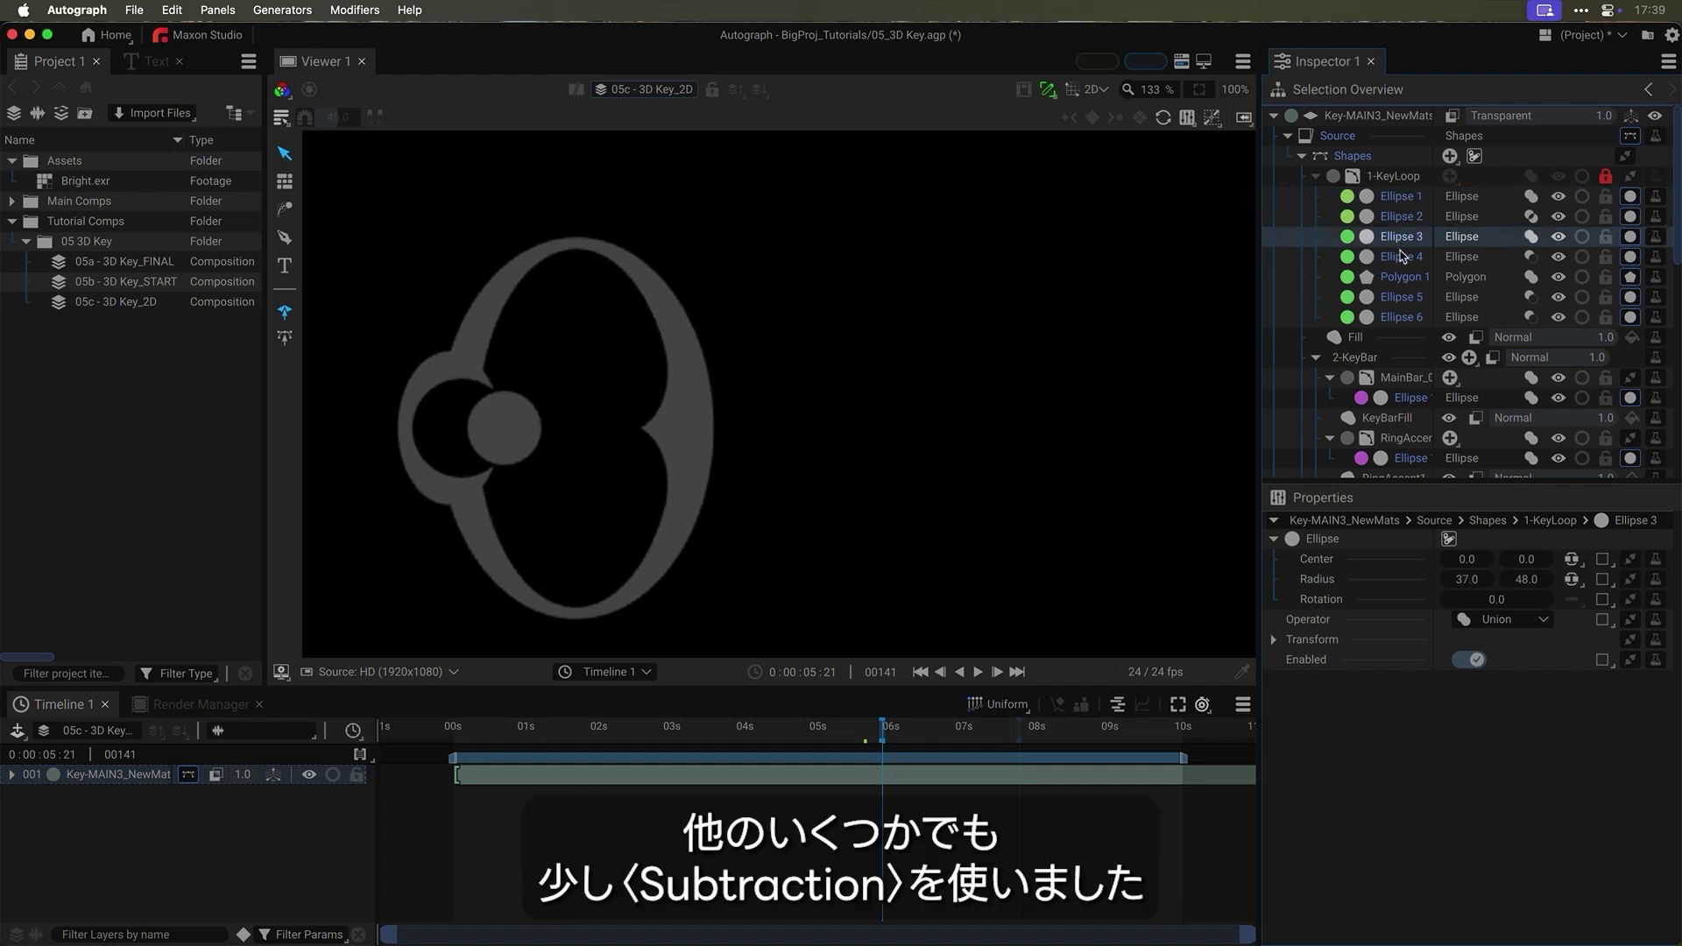
left_click(1556, 237)
left_click(1557, 237)
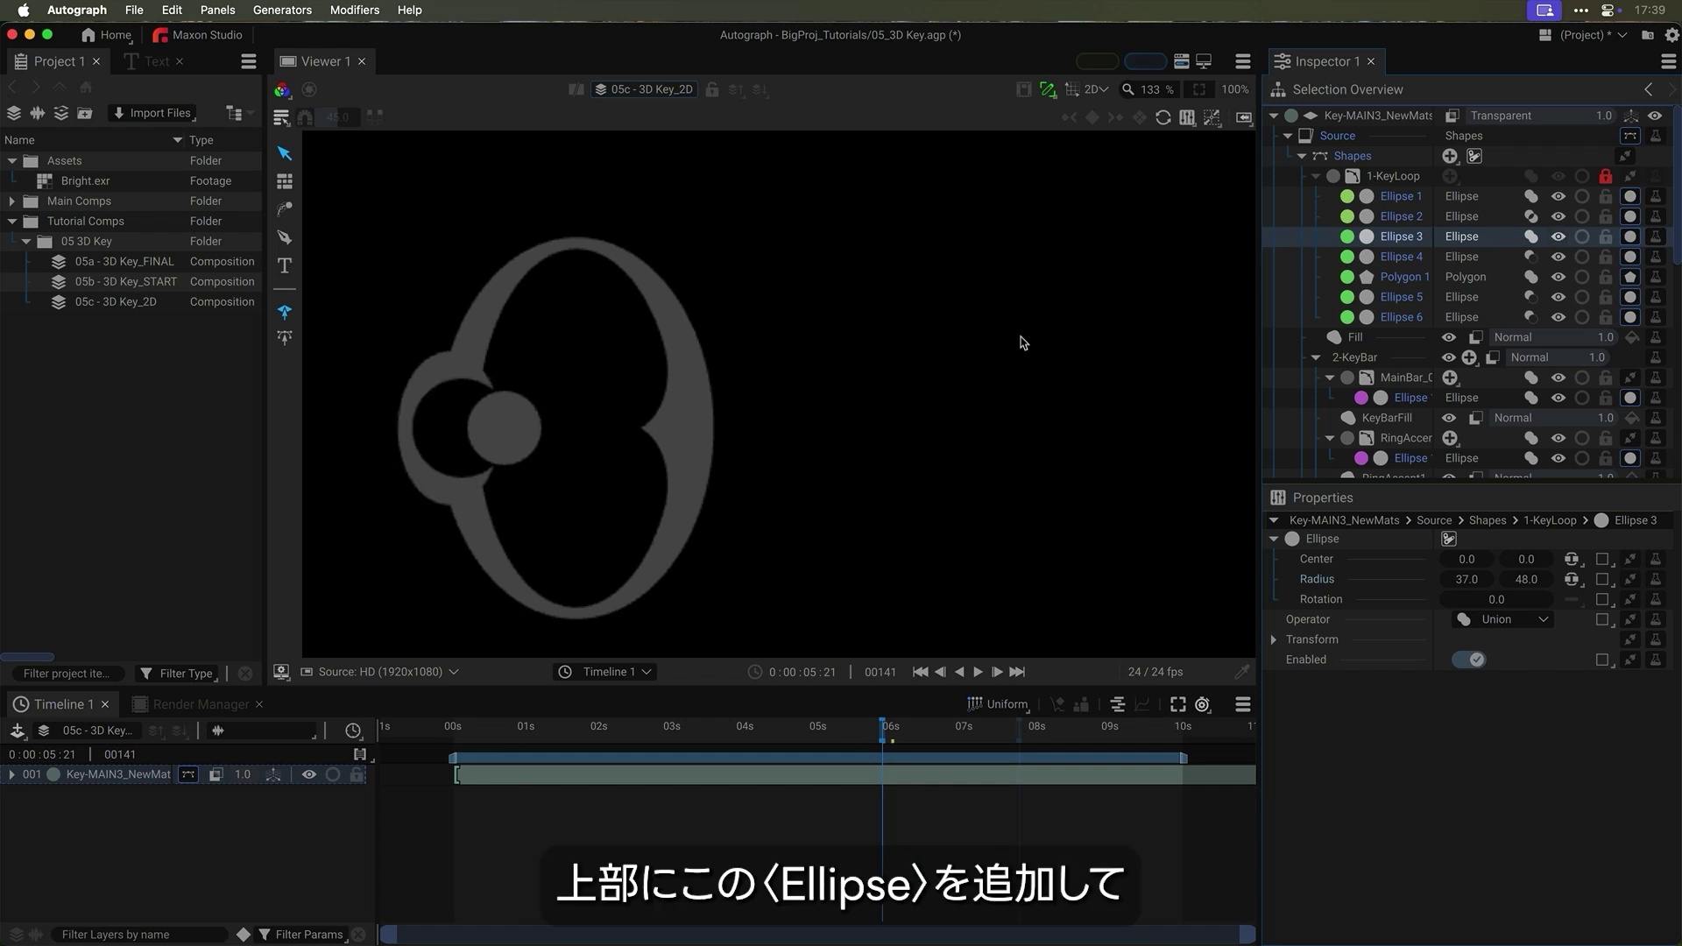
left_click(1559, 257)
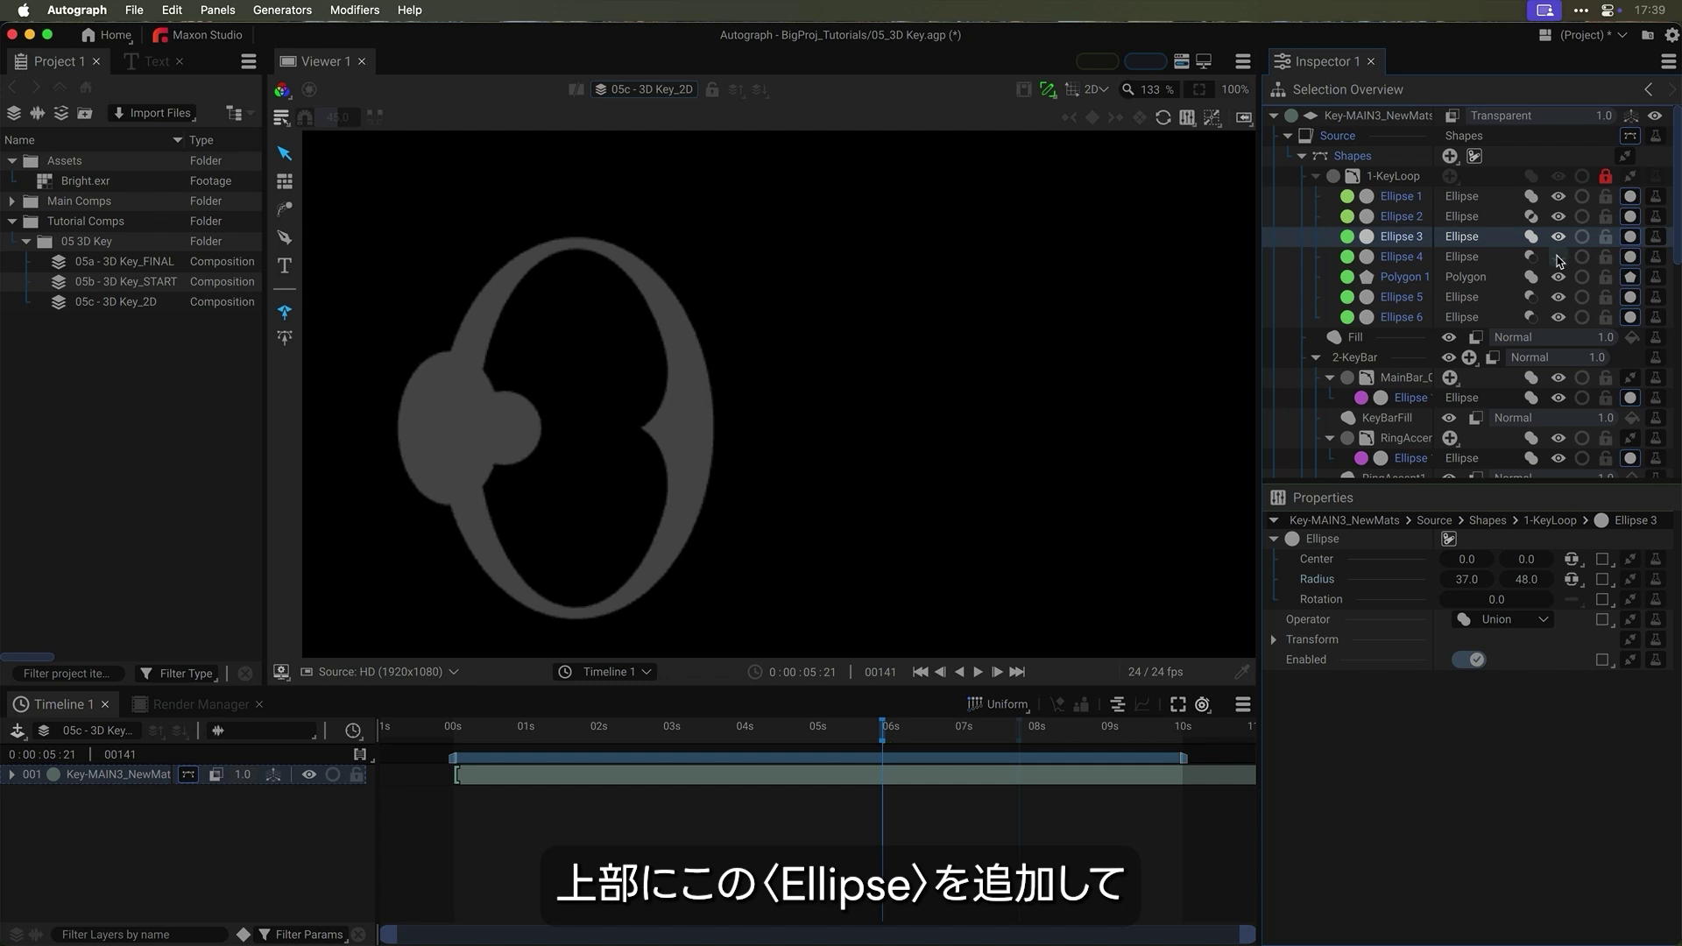
left_click(1559, 257)
left_click(1559, 256)
left_click(1559, 256)
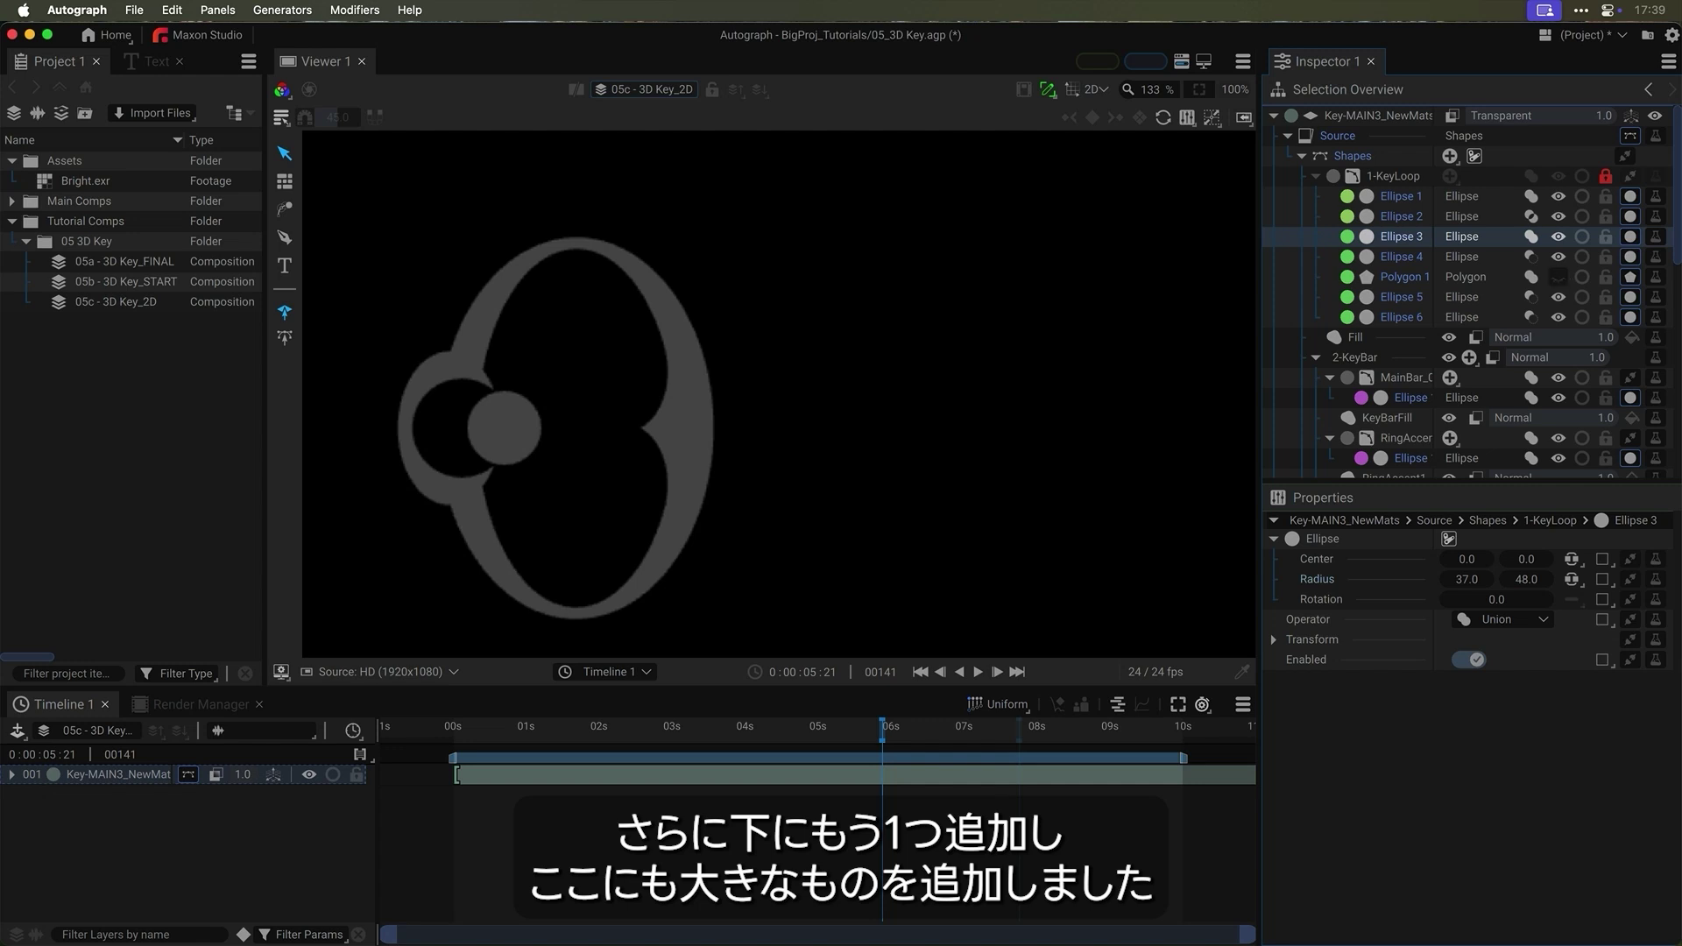
left_click(1559, 277)
left_click(1560, 277)
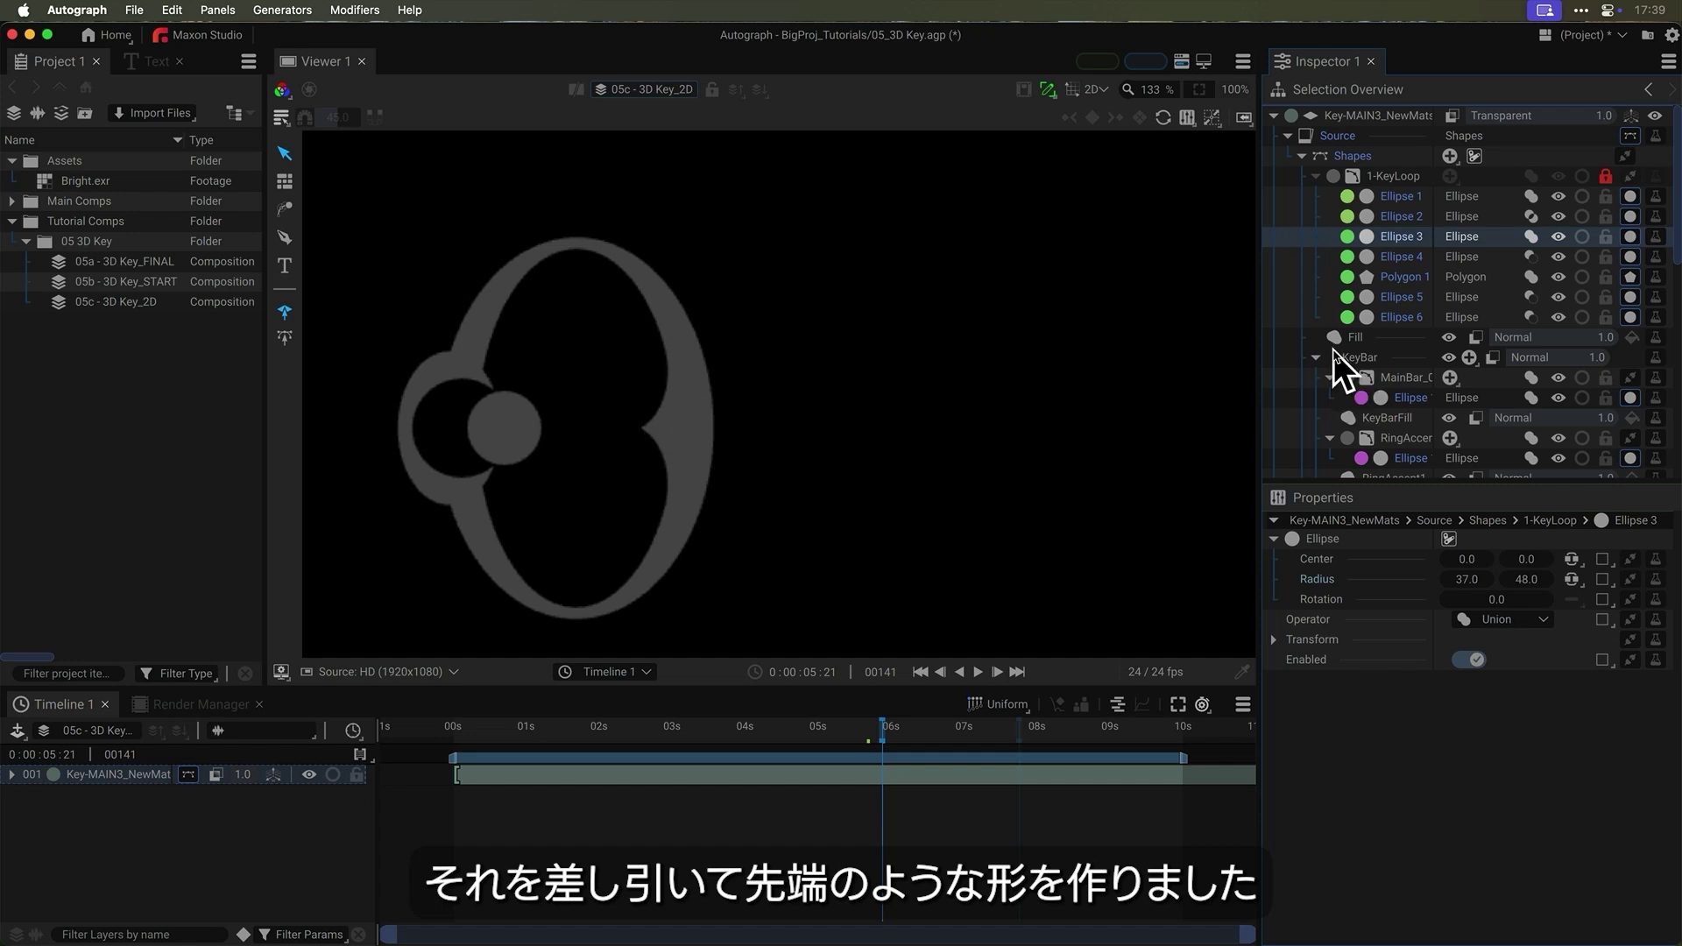
Step: Examine the main bar ellipse in the 2-KeyBar group and the resulting shaft and ring accents in 05a - 3D Key_FINAL
scroll(1402, 306, "down", 5)
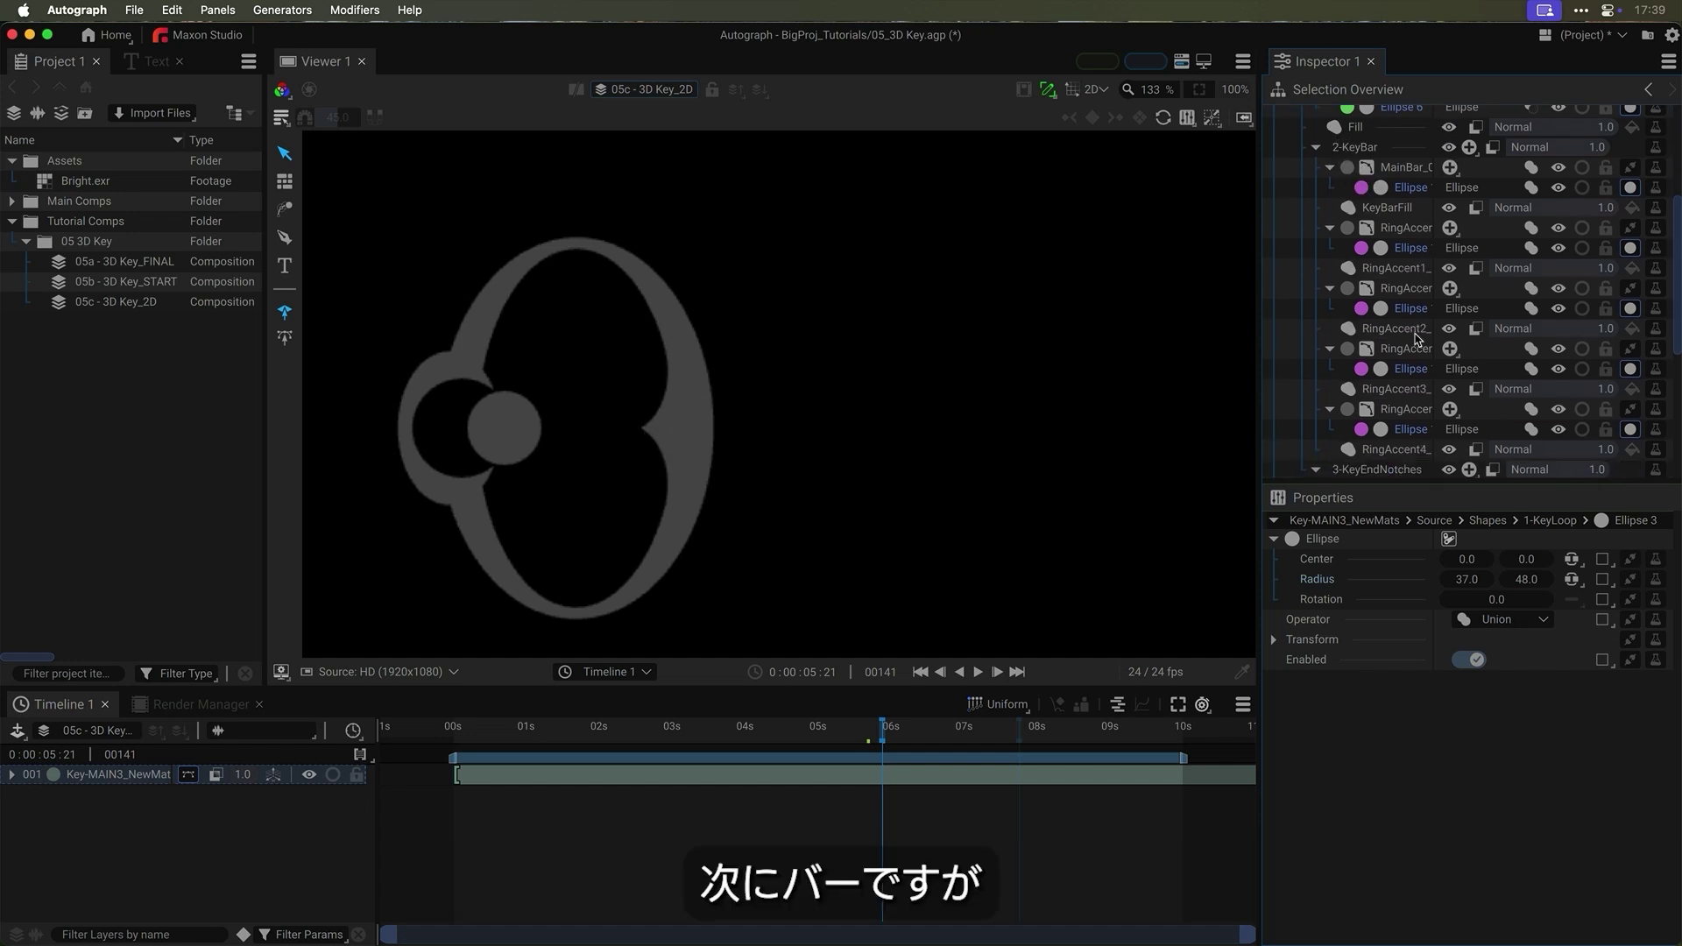
left_click(1316, 253)
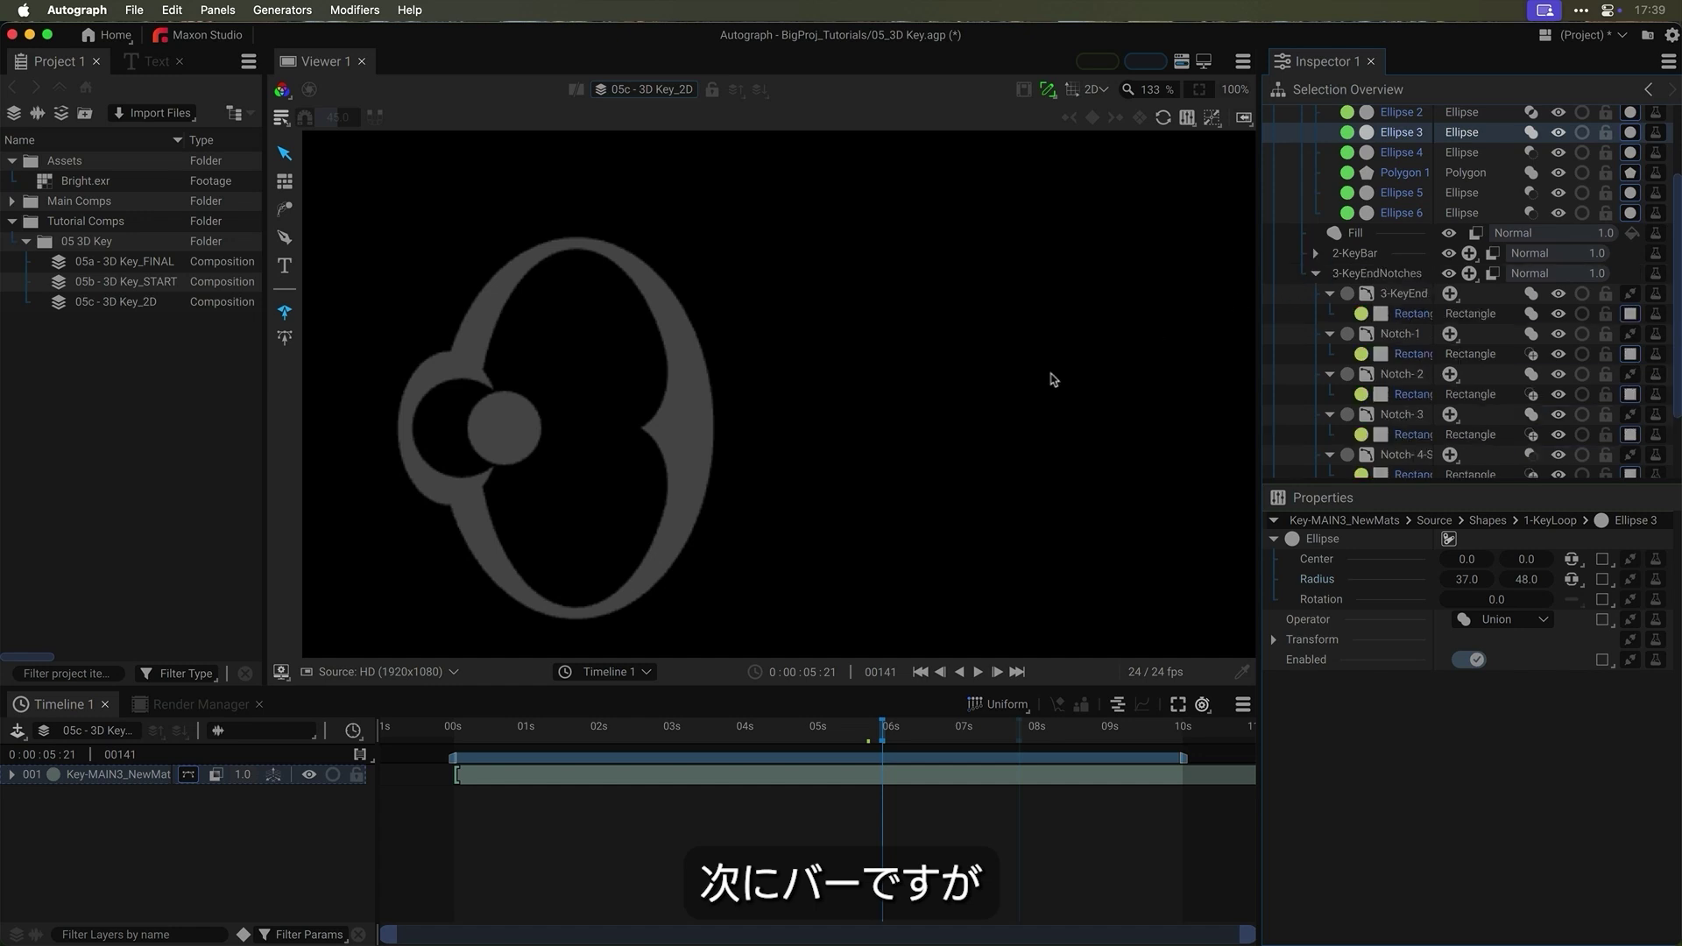
scroll(942, 419, "down", 2)
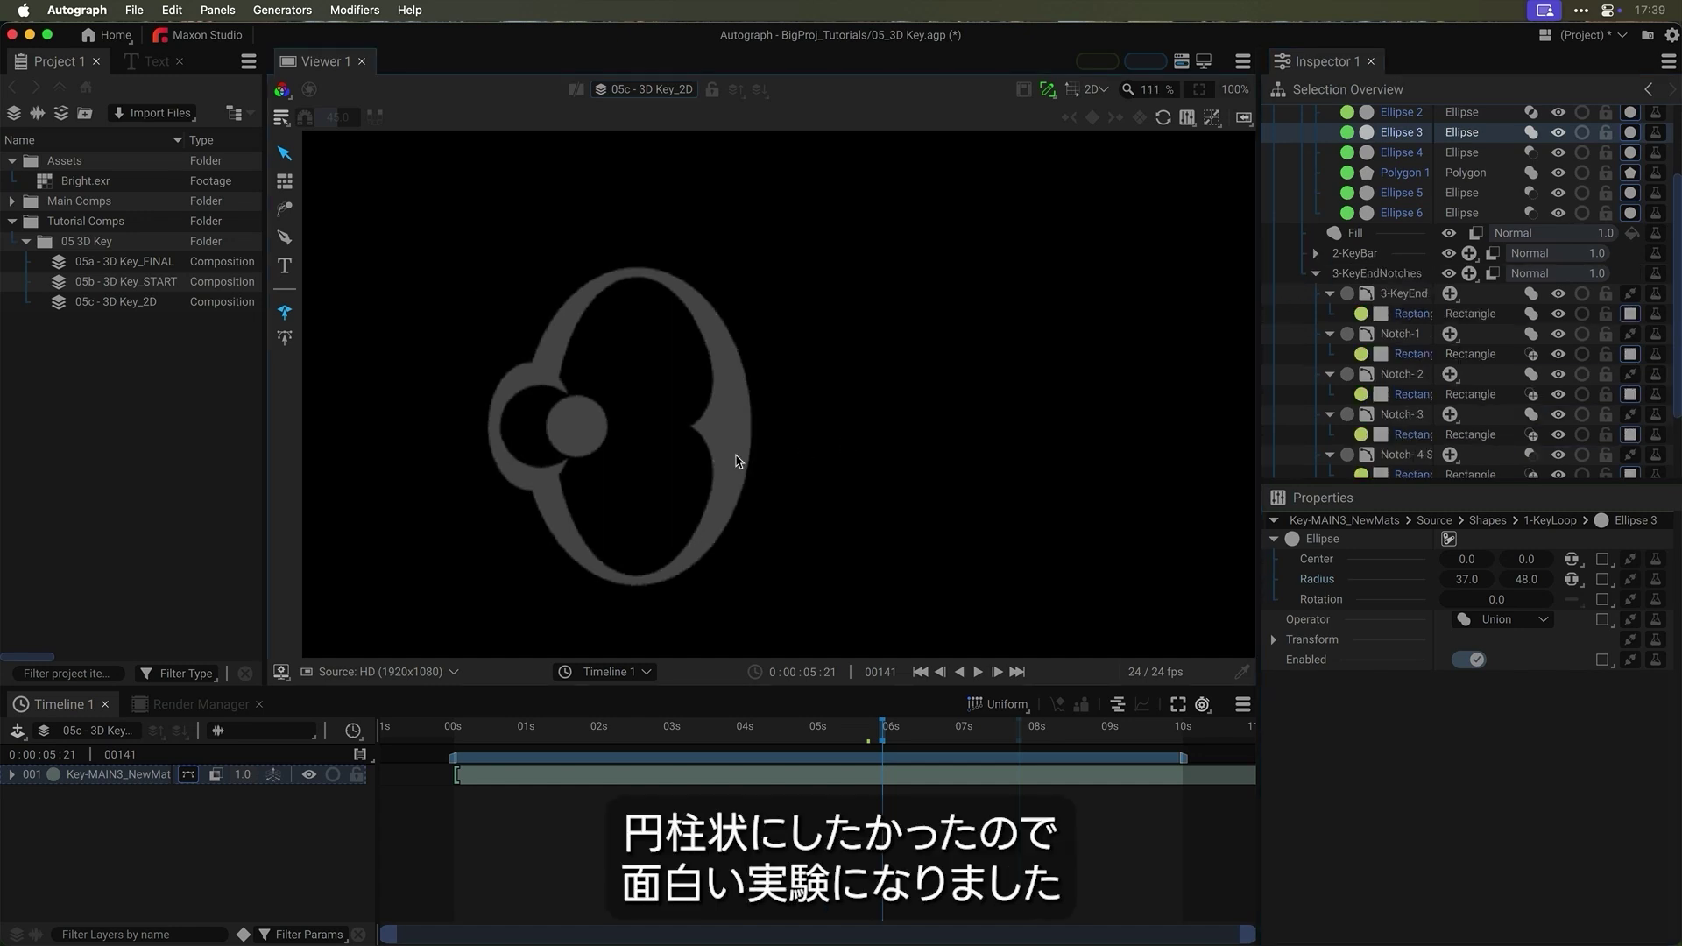
scroll(781, 463, "down", 1)
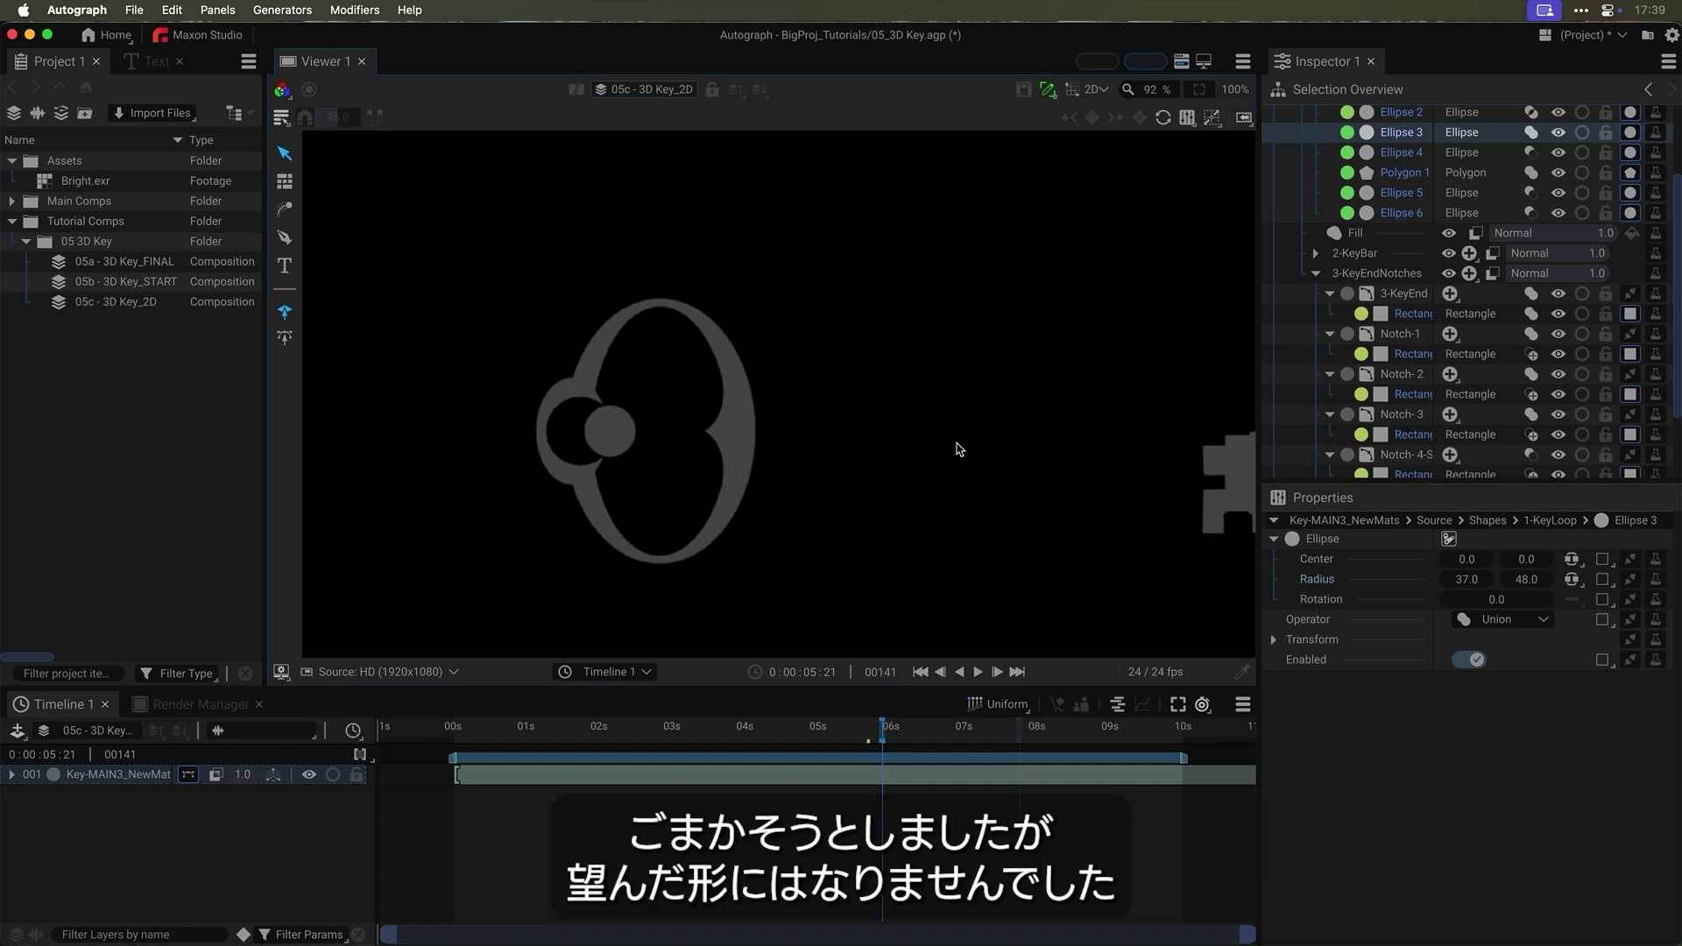
left_click_drag(955, 434, 856, 432)
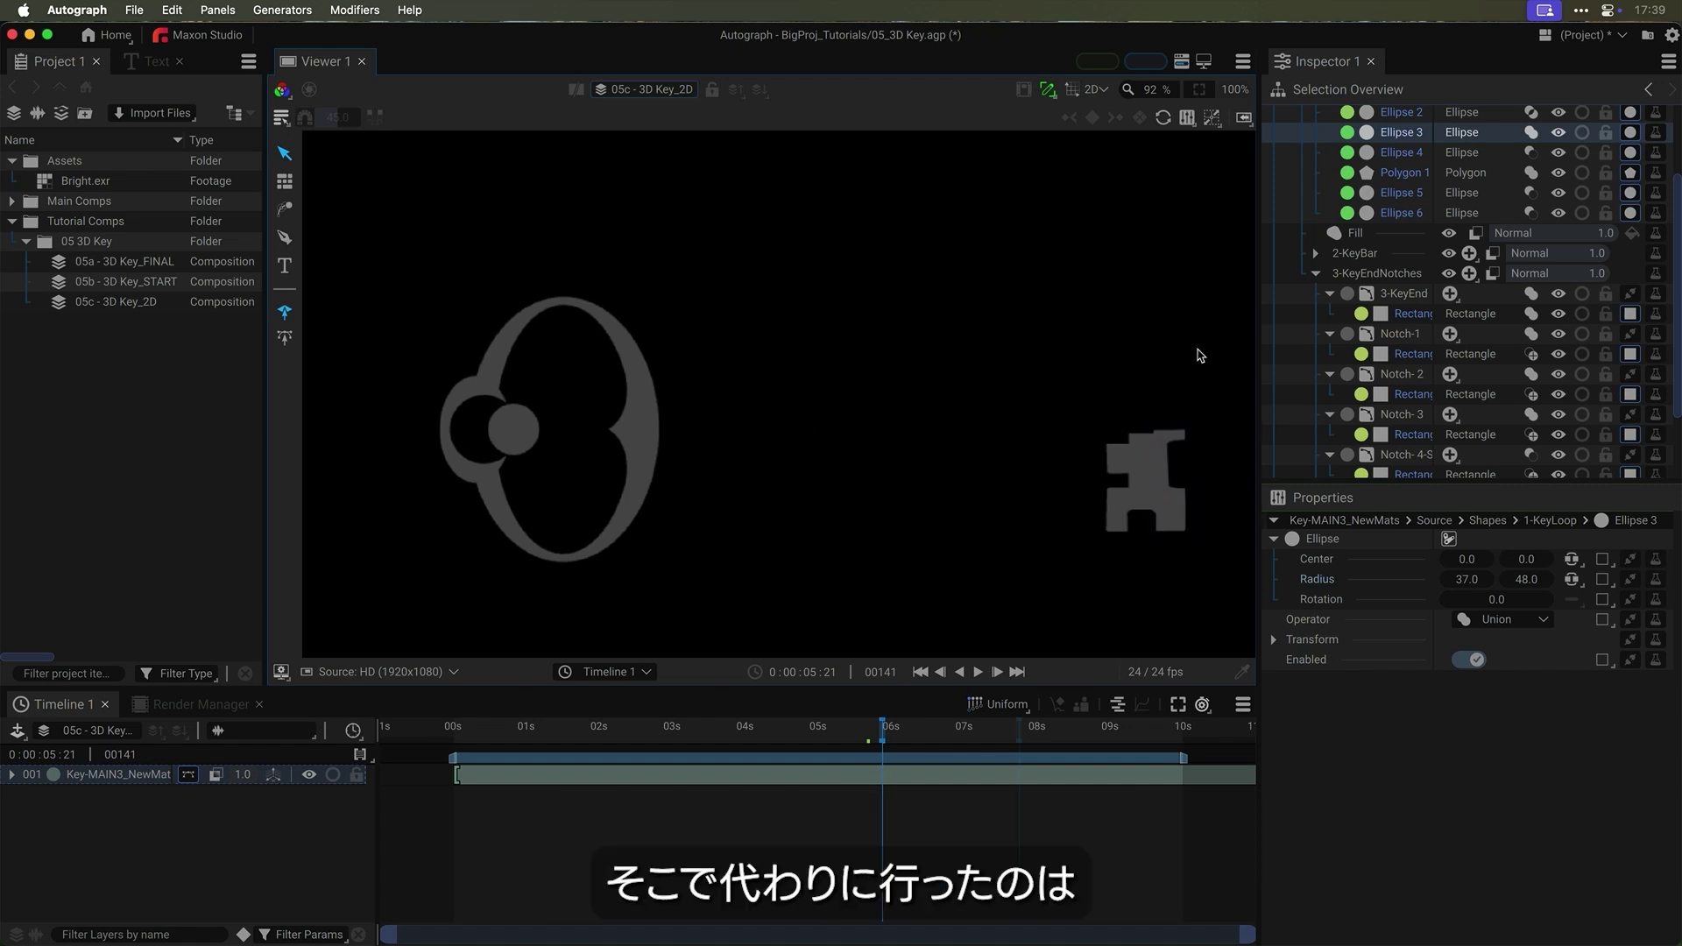
left_click(1327, 254)
left_click(1327, 271)
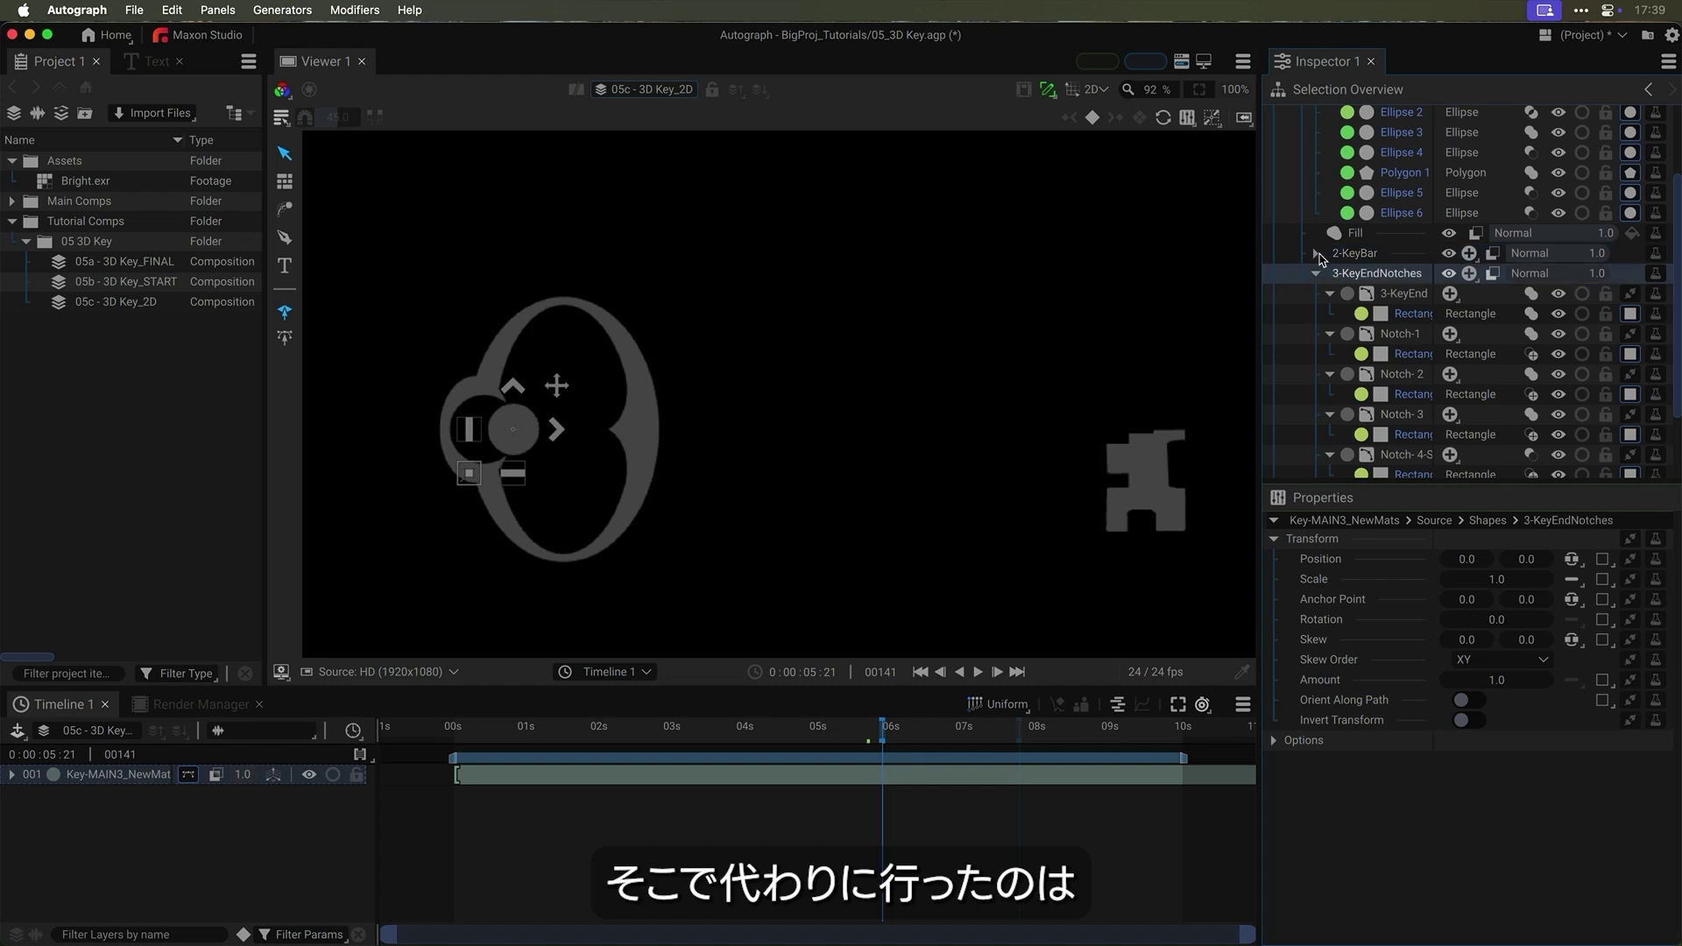
left_click(1316, 253)
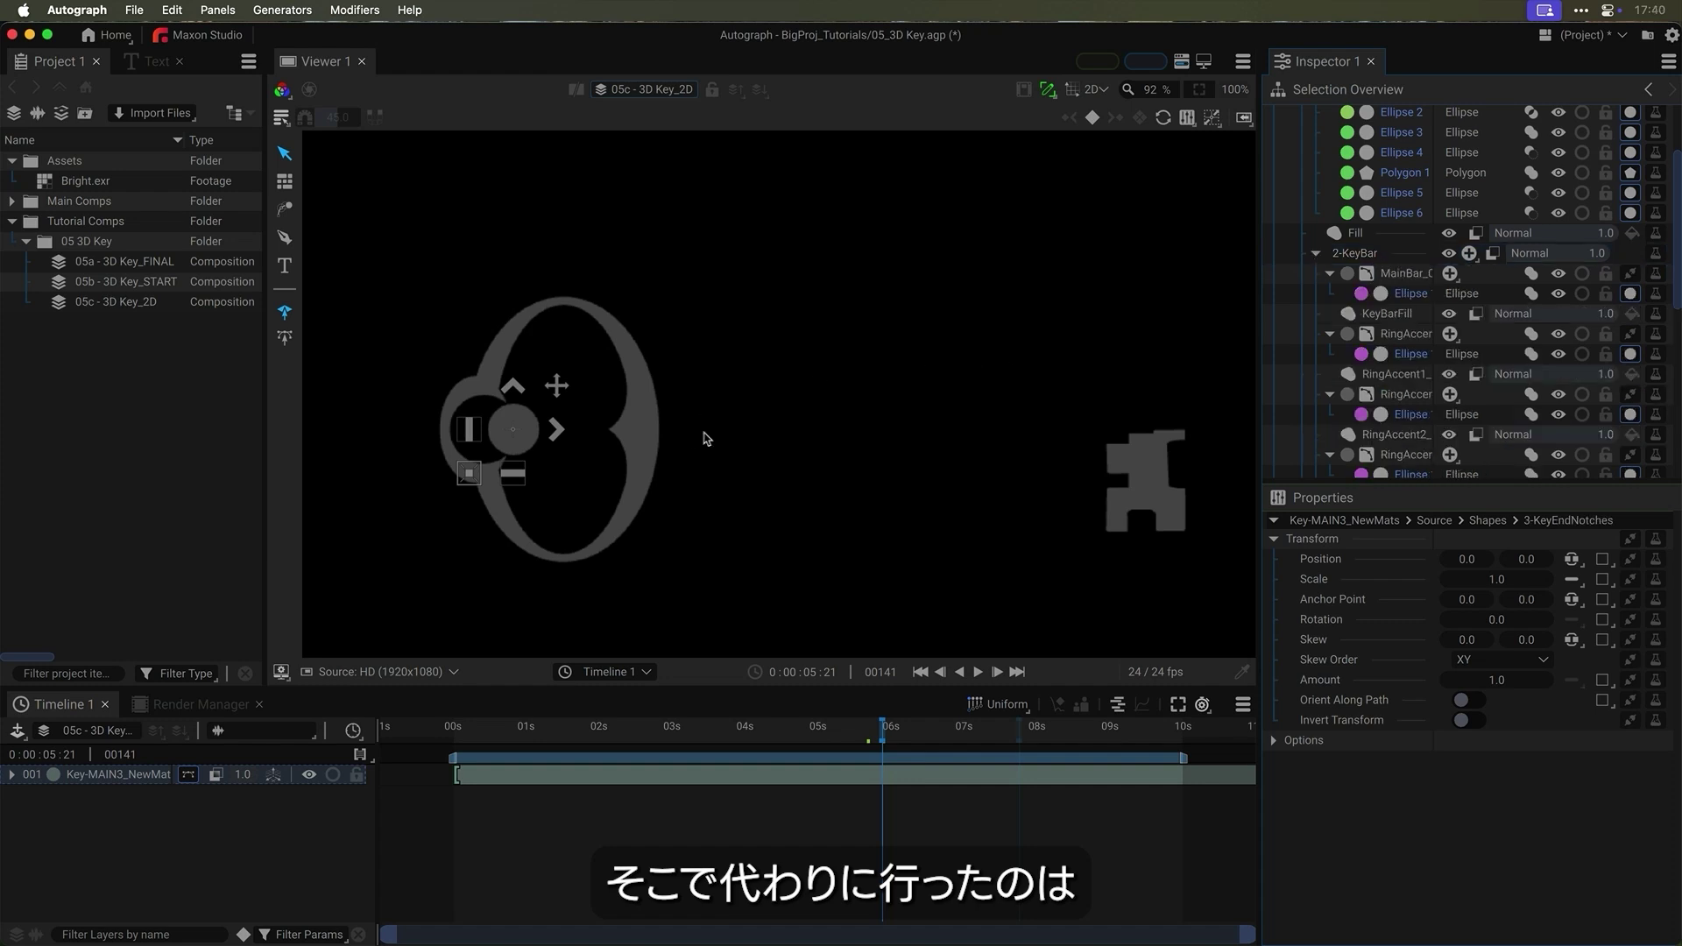
left_click(1415, 296)
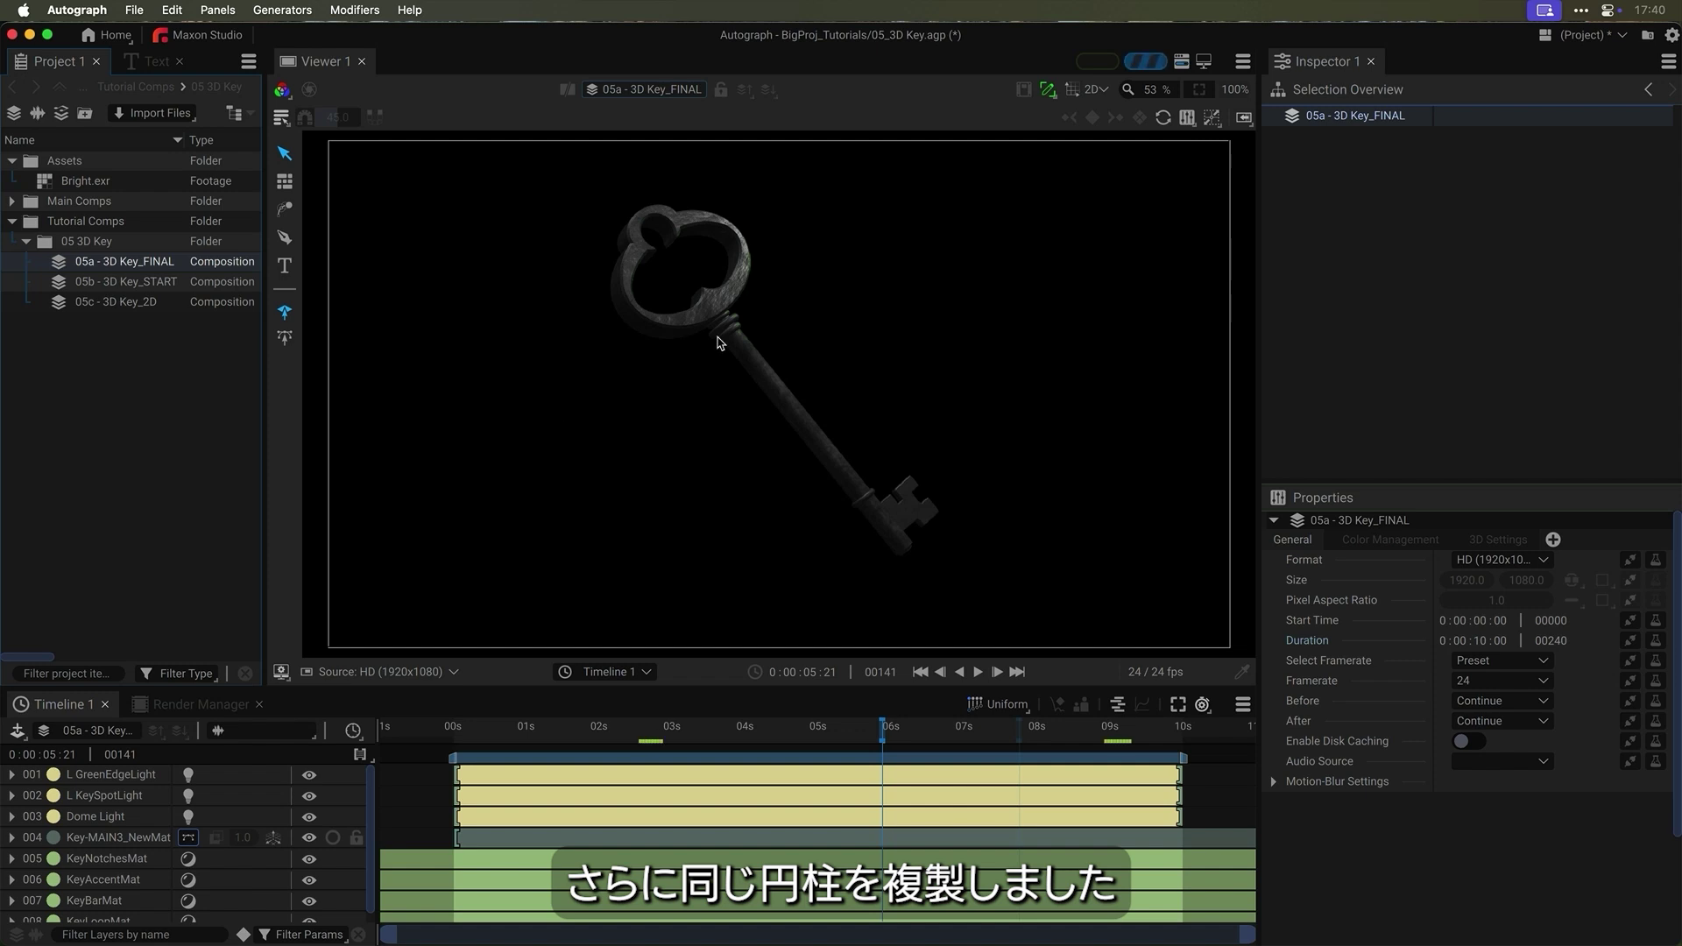
scroll(728, 320, "up", 8)
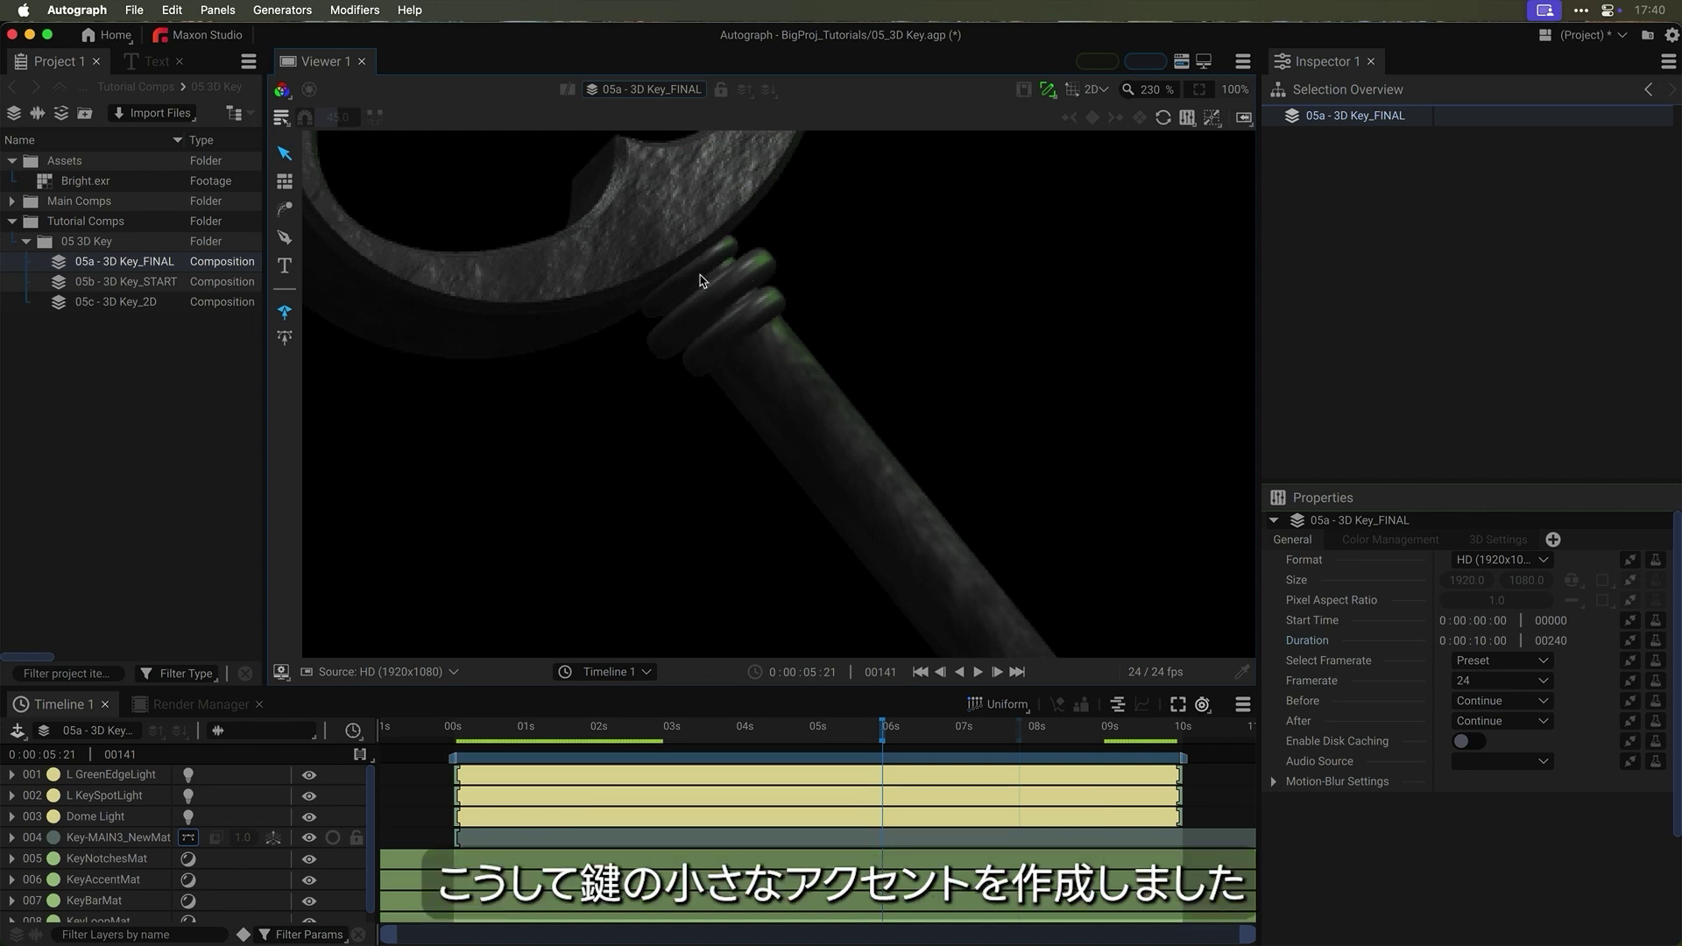
Step: In 05c - 3D Key_2D, set the Notch-2 rectangle's Top Left Radius to 3, Bottom Right Radius to 11 and Bottom Left Radius to 15
double_click(77, 301)
scroll(981, 417, "up", 3)
scroll(981, 417, "up", 5)
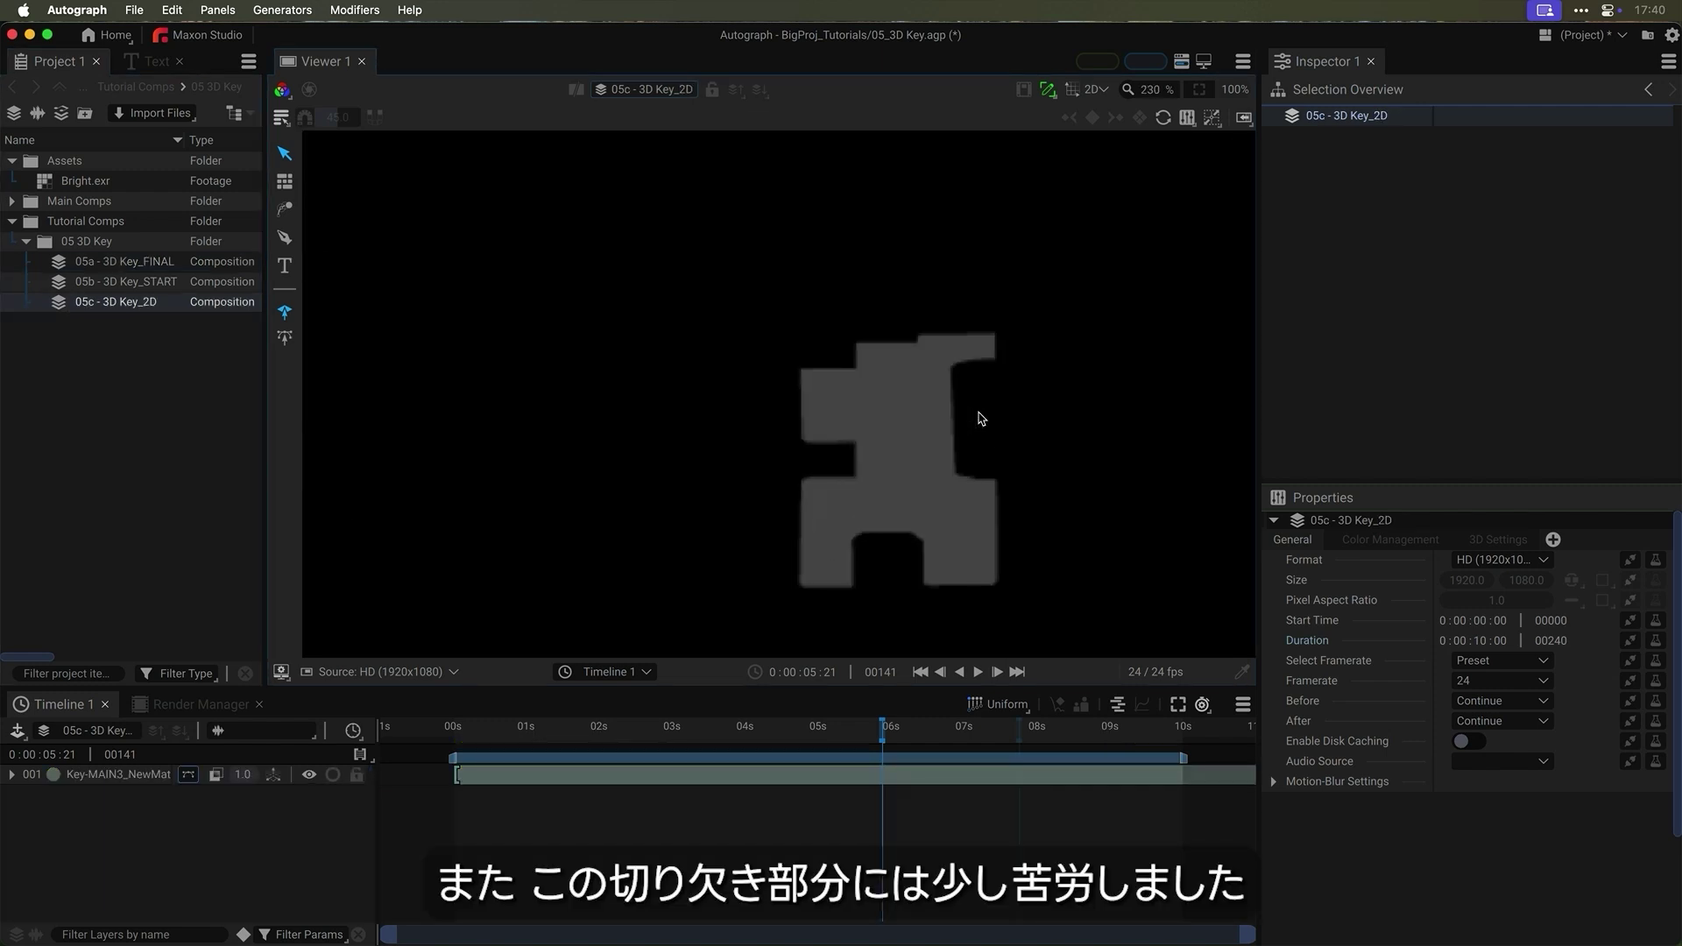
left_click(1070, 780)
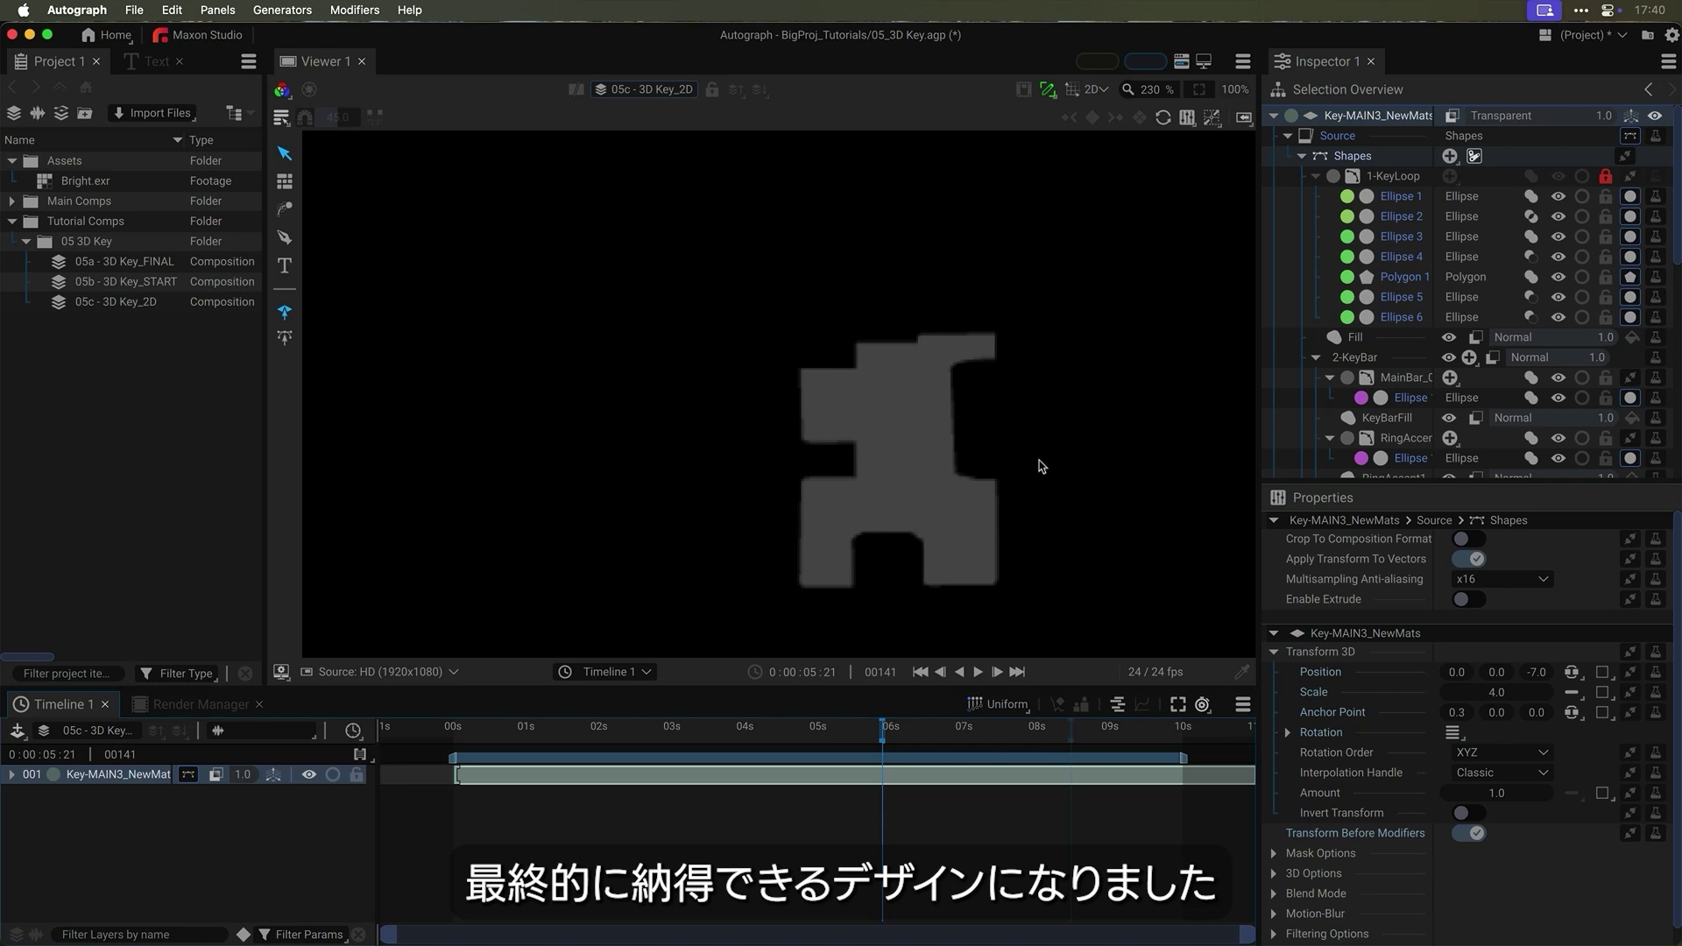
scroll(1396, 355, "down", 10)
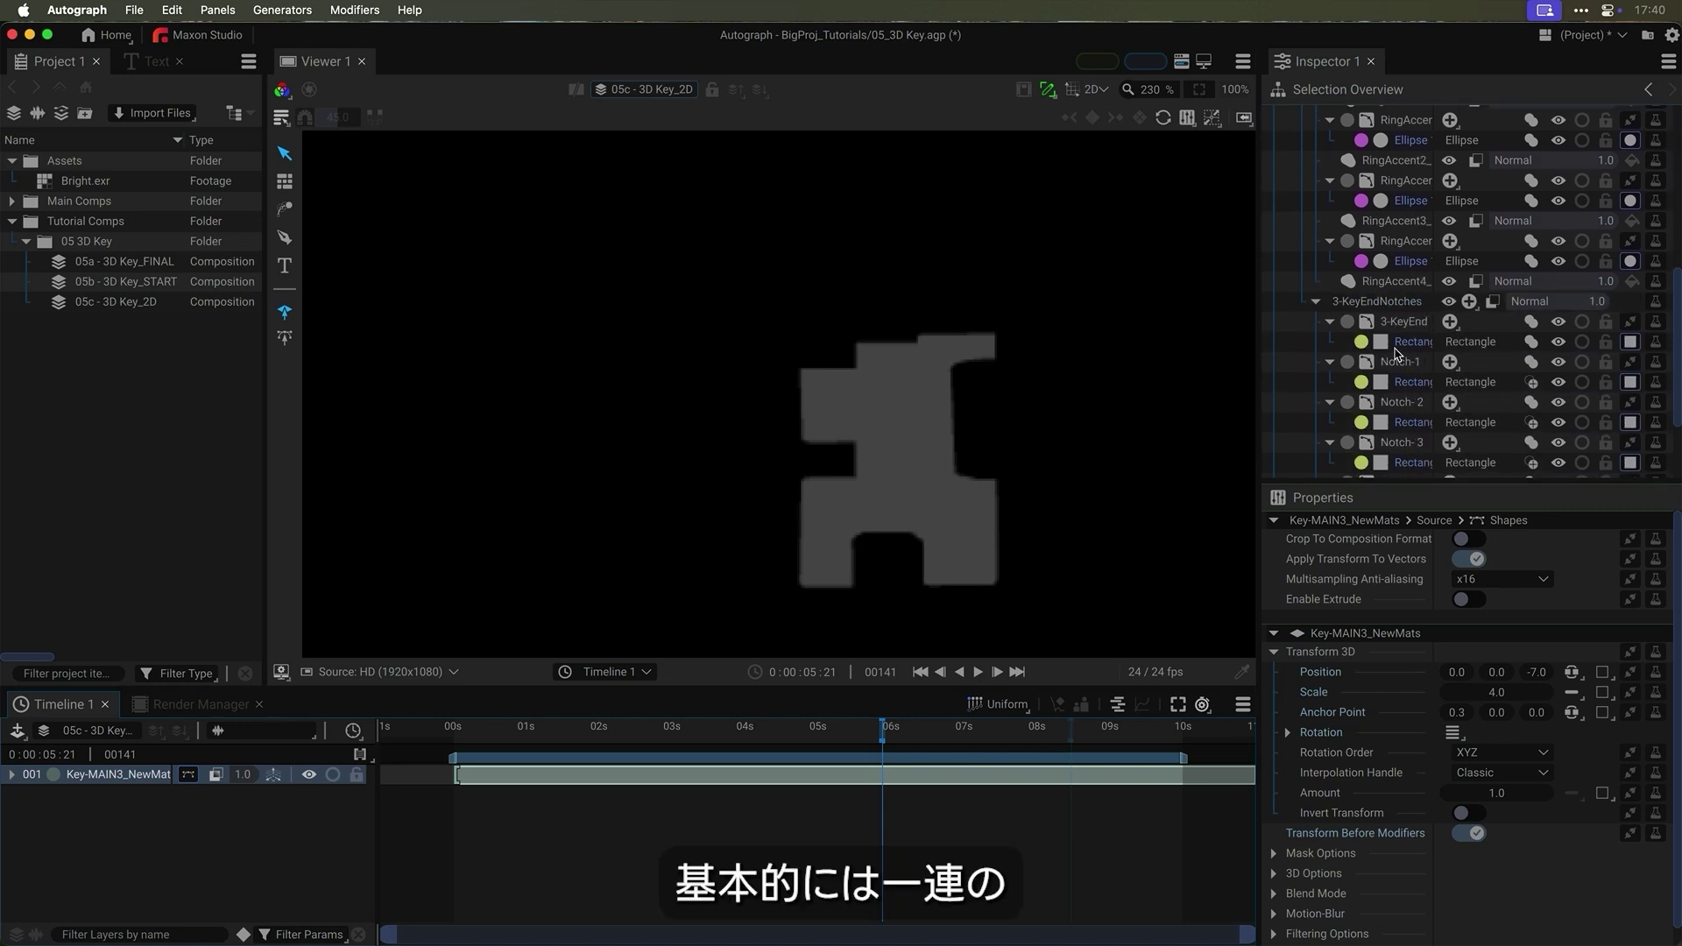
scroll(1398, 359, "down", 4)
left_click(1412, 313)
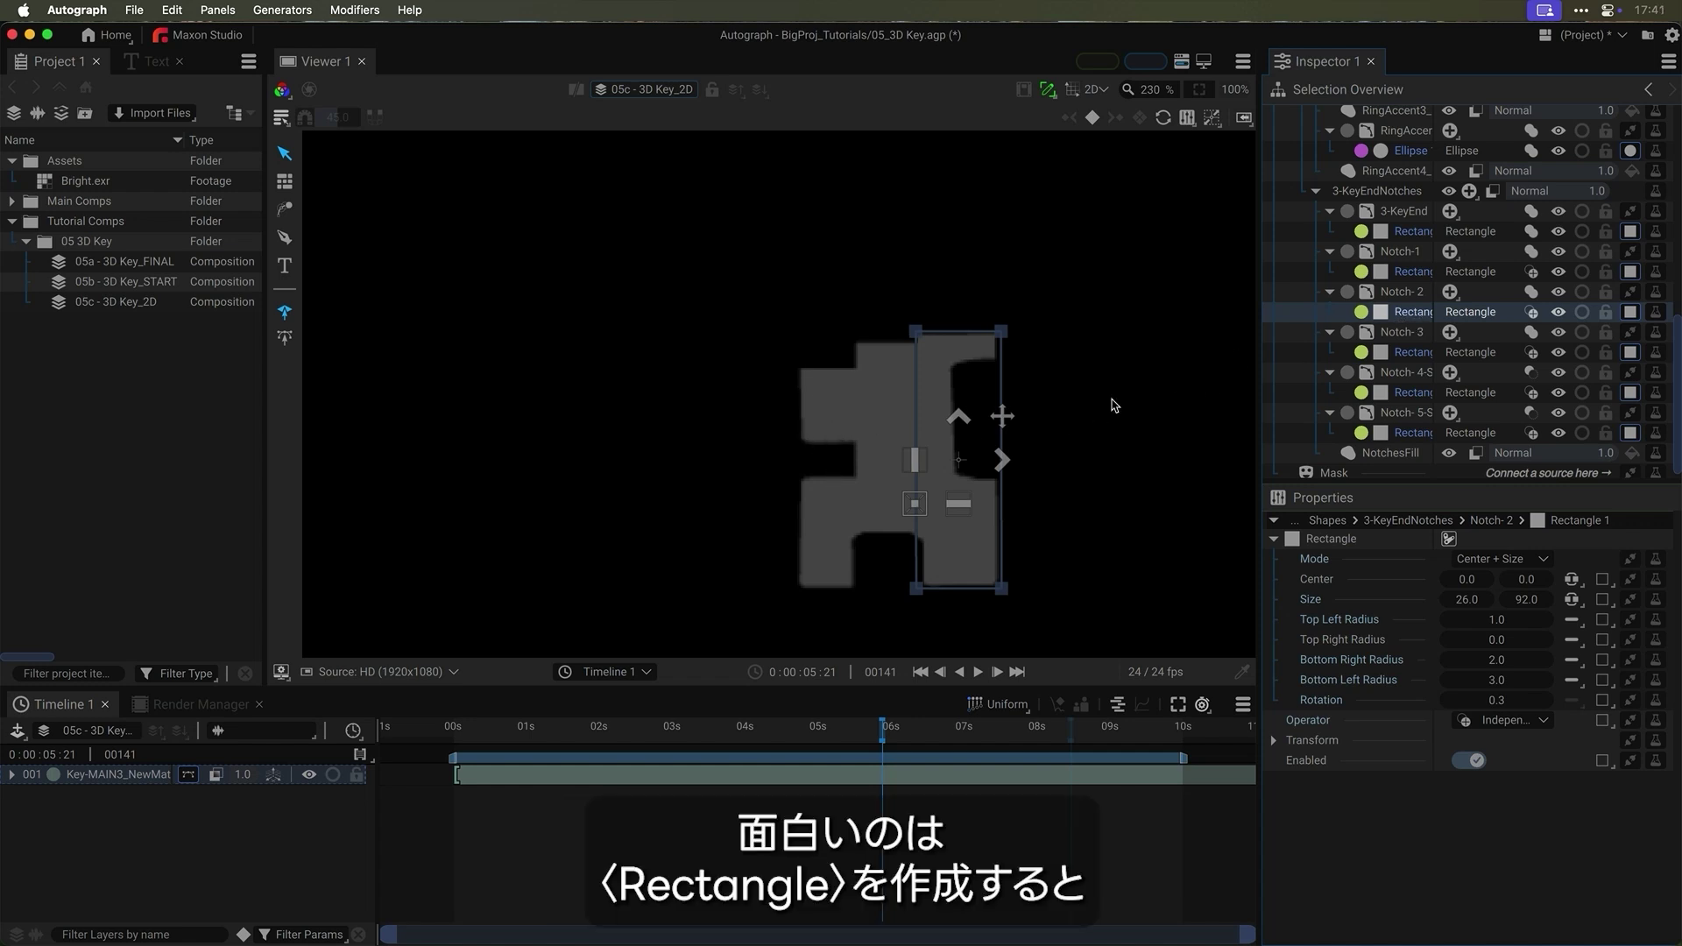
scroll(999, 441, "up", 4)
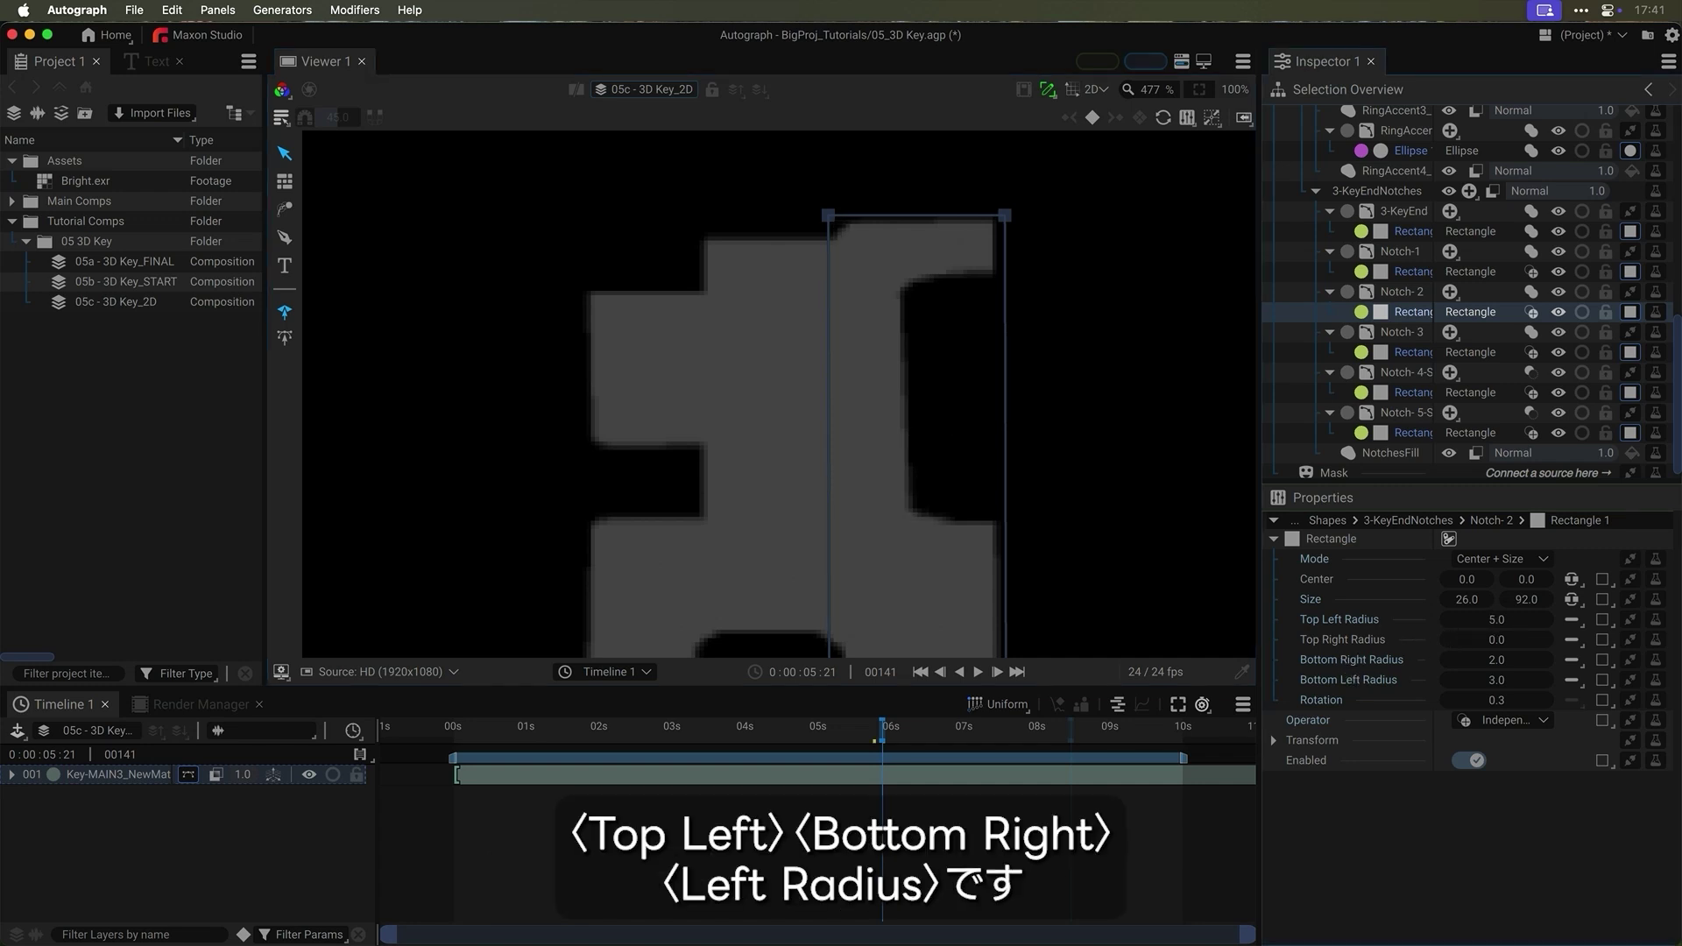
left_click_drag(1496, 619, 1493, 700)
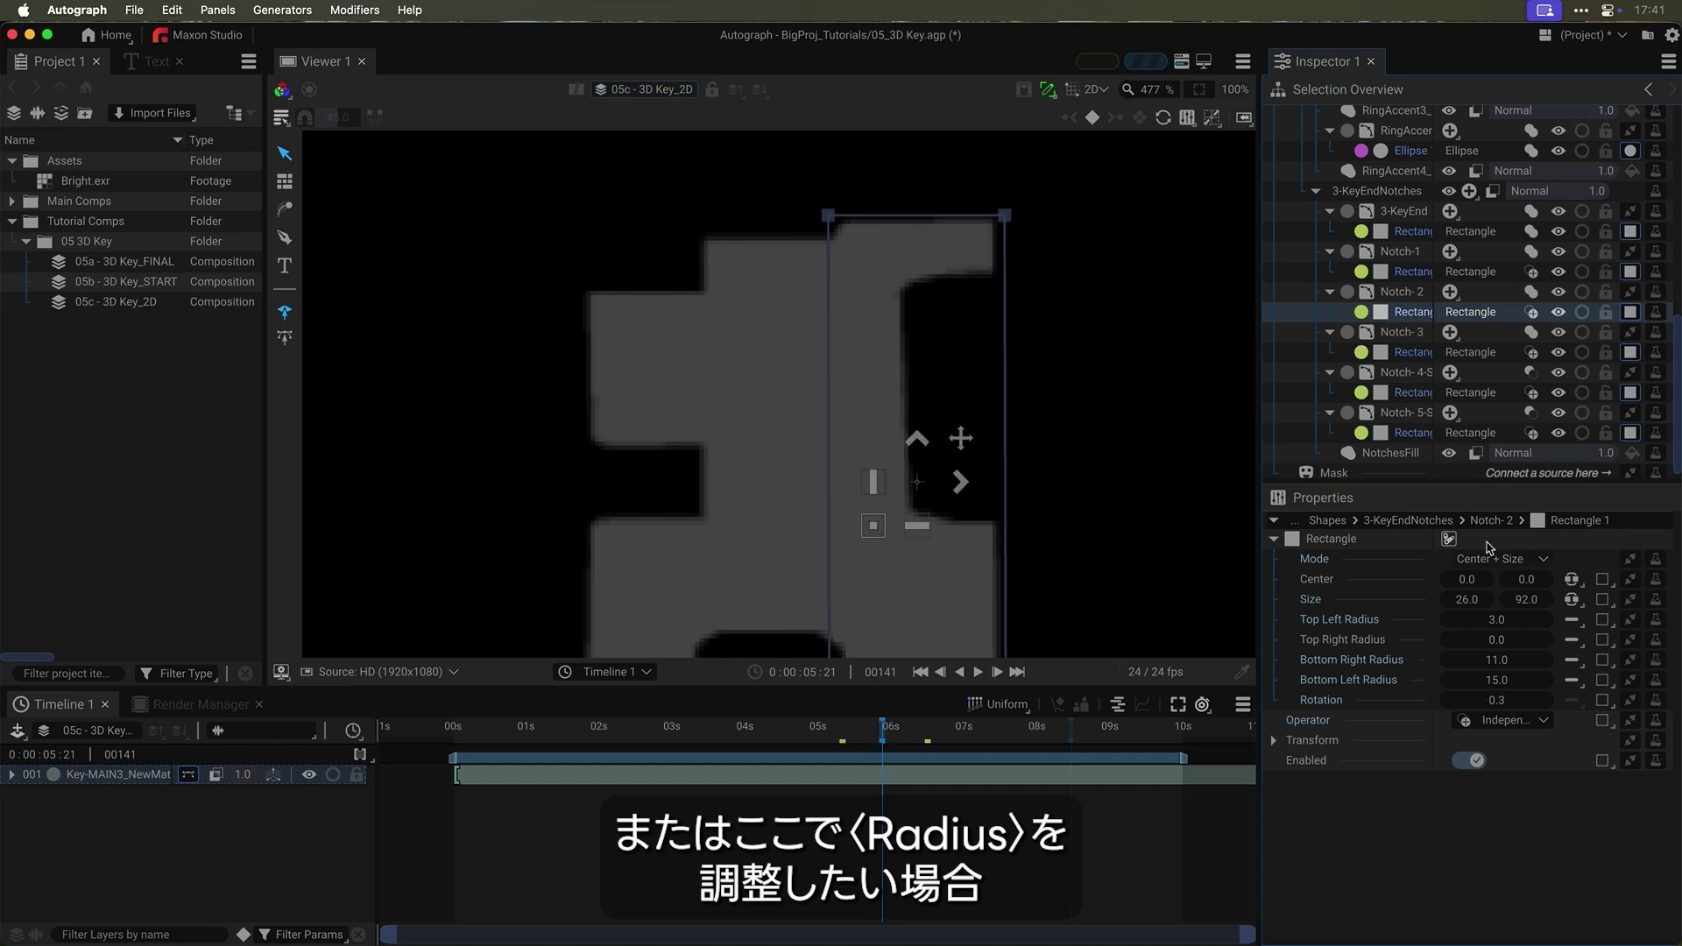
Step: Set the Notch-4-SUBTRACT rectangle's corner radii to 29 top left, 11 top right, 20 bottom right and 32 bottom left
left_click(1412, 392)
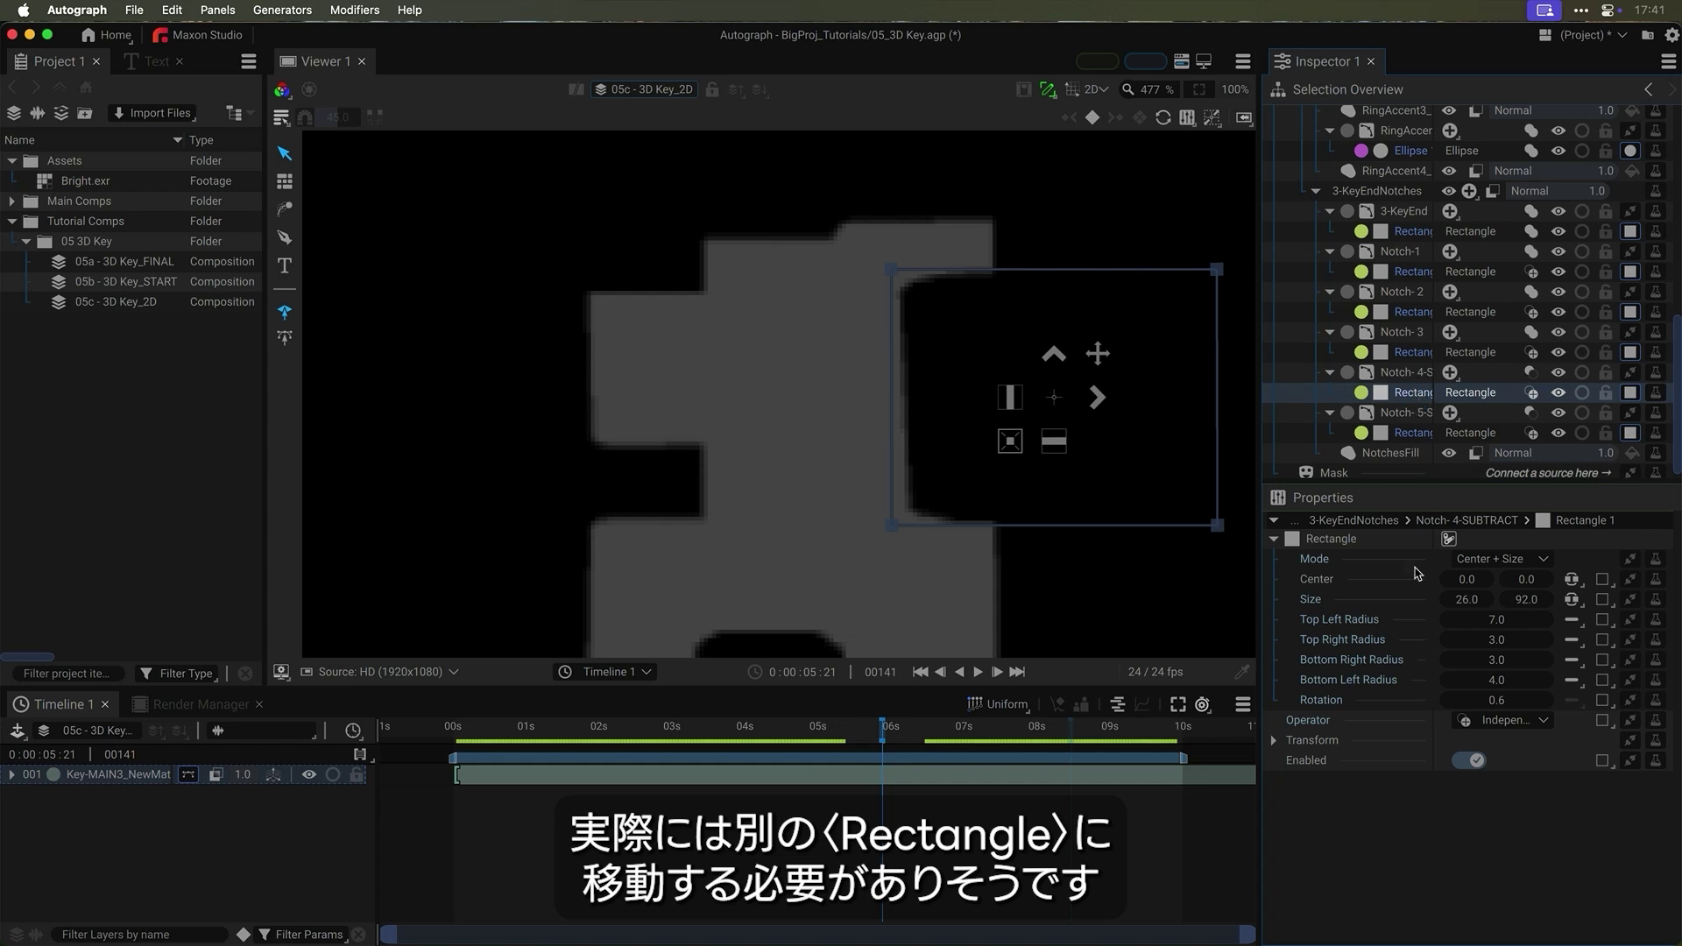
mouse_move(1498, 622)
left_mouse_down()
mouse_move(1480, 622)
mouse_move(1528, 622)
mouse_move(1489, 622)
mouse_move(1526, 622)
mouse_move(1505, 621)
left_mouse_up()
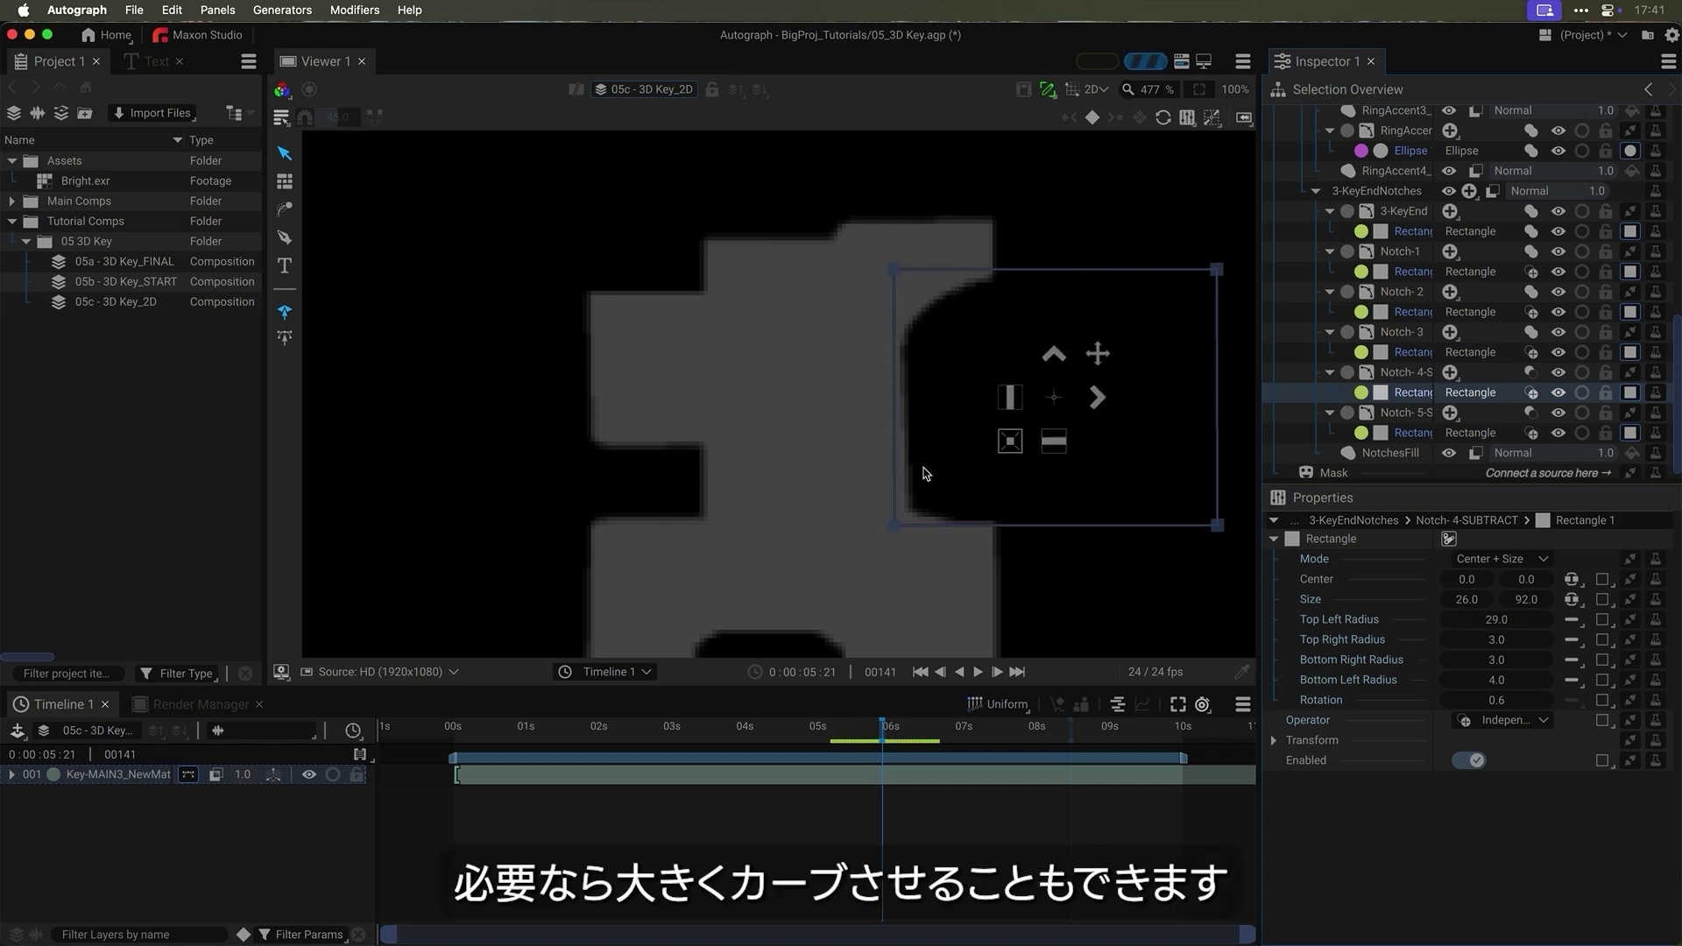
scroll(929, 467, "down", 2)
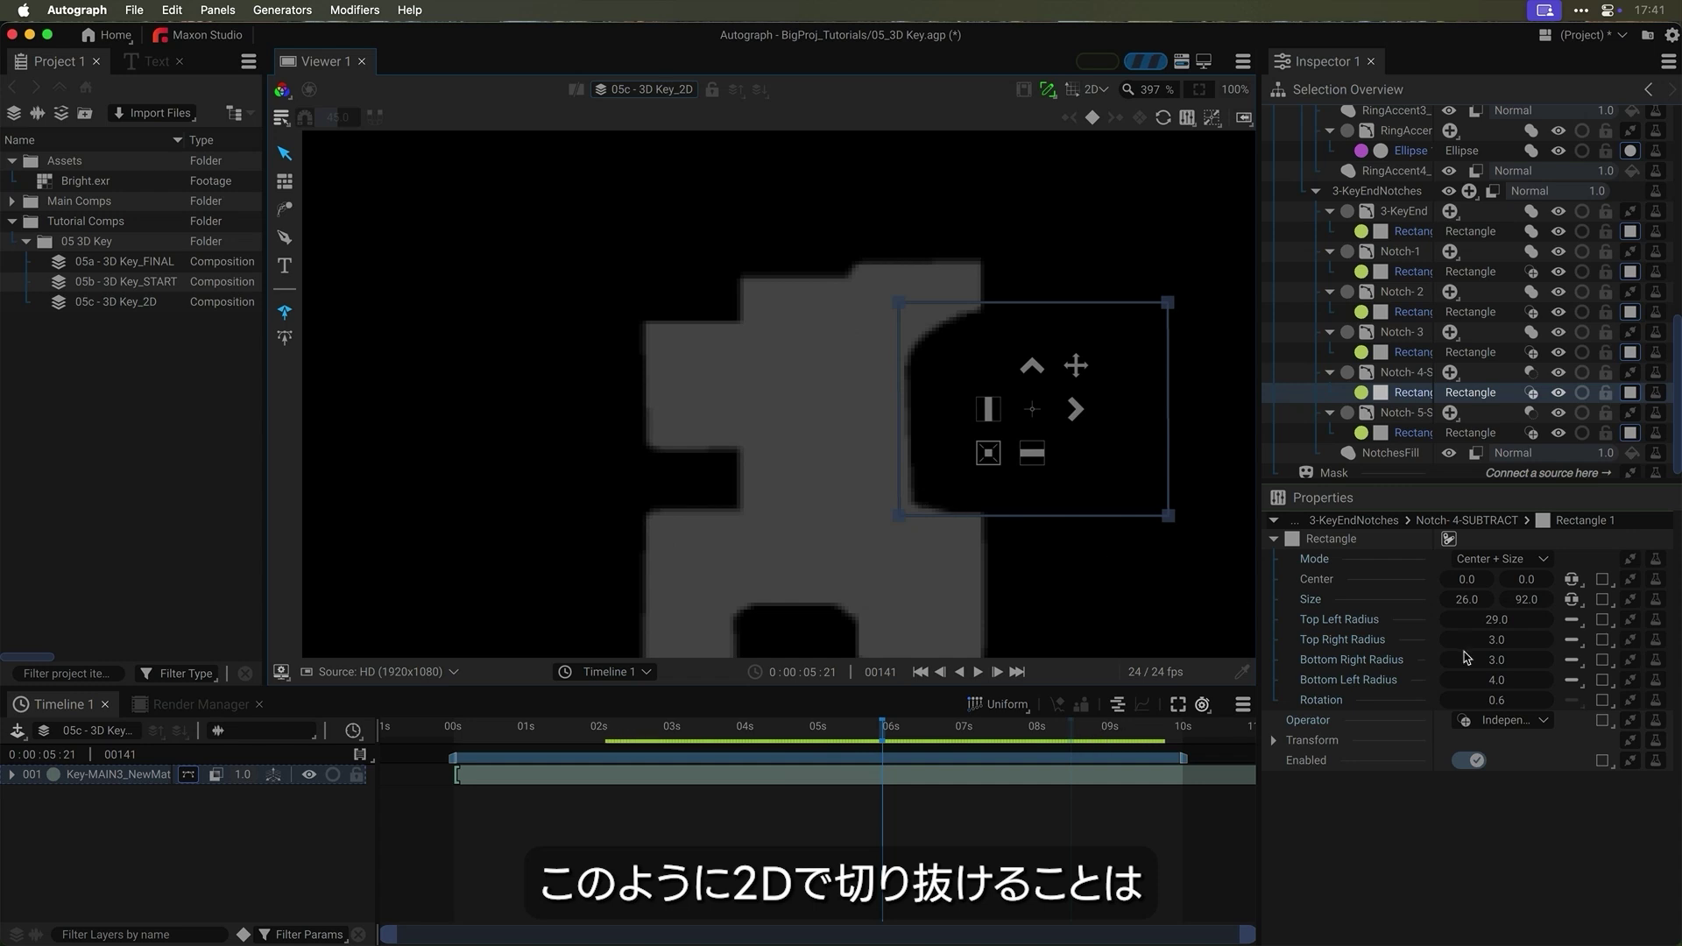
left_click_drag(1499, 659, 1540, 680)
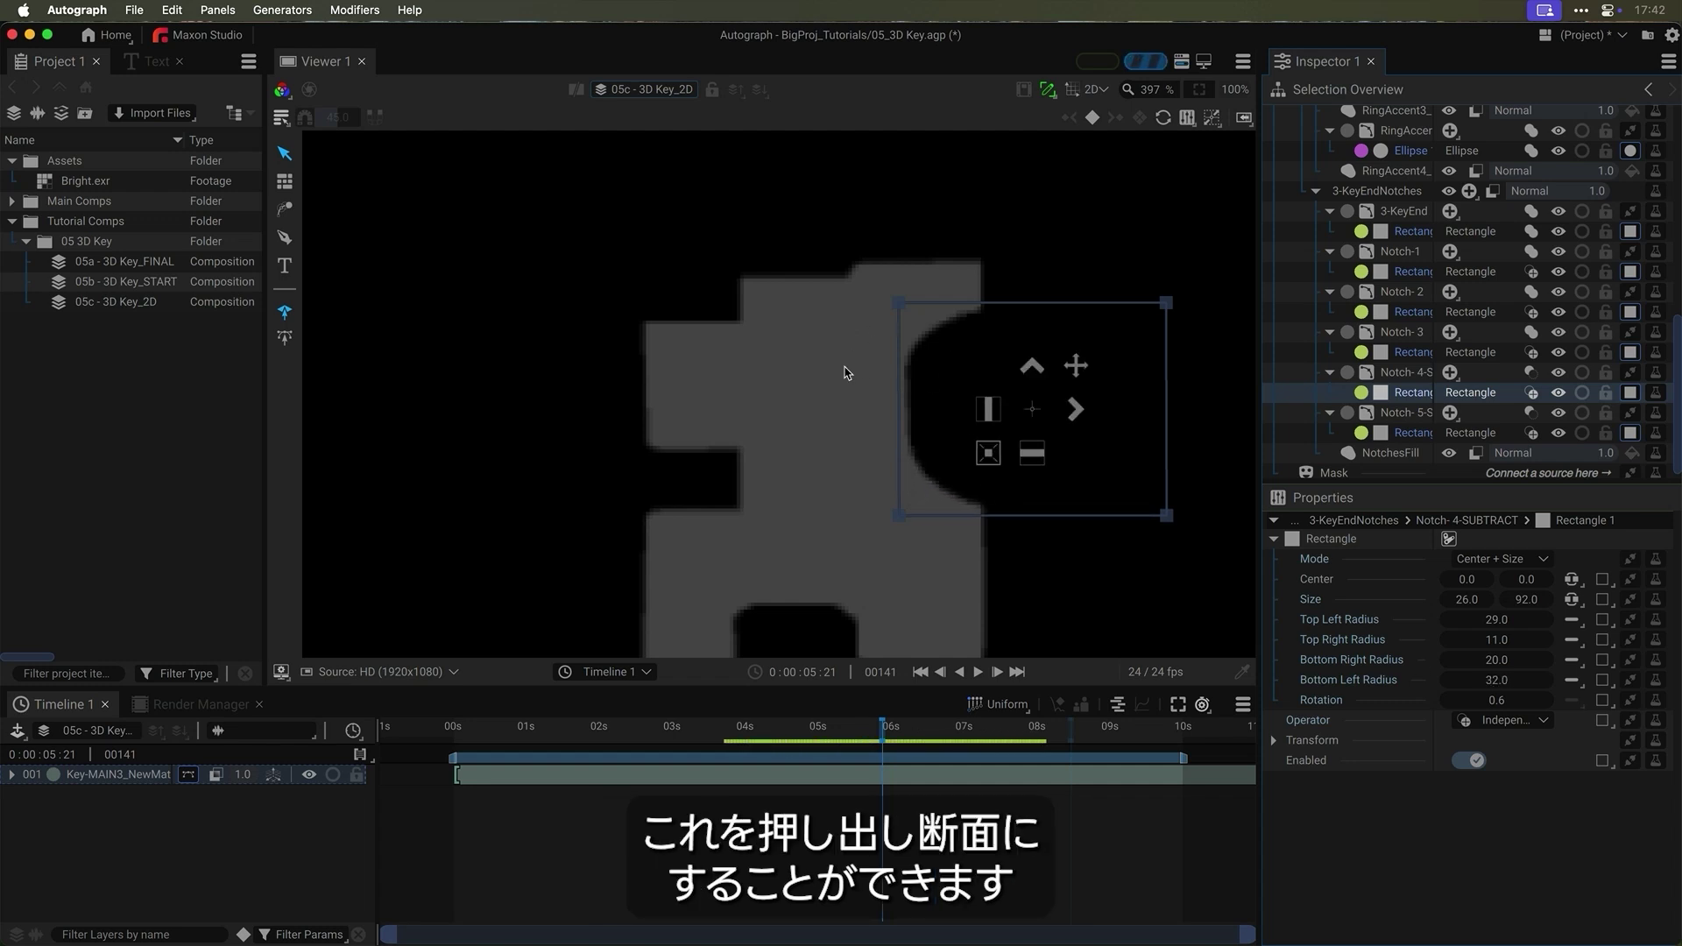
scroll(843, 414, "down", 4)
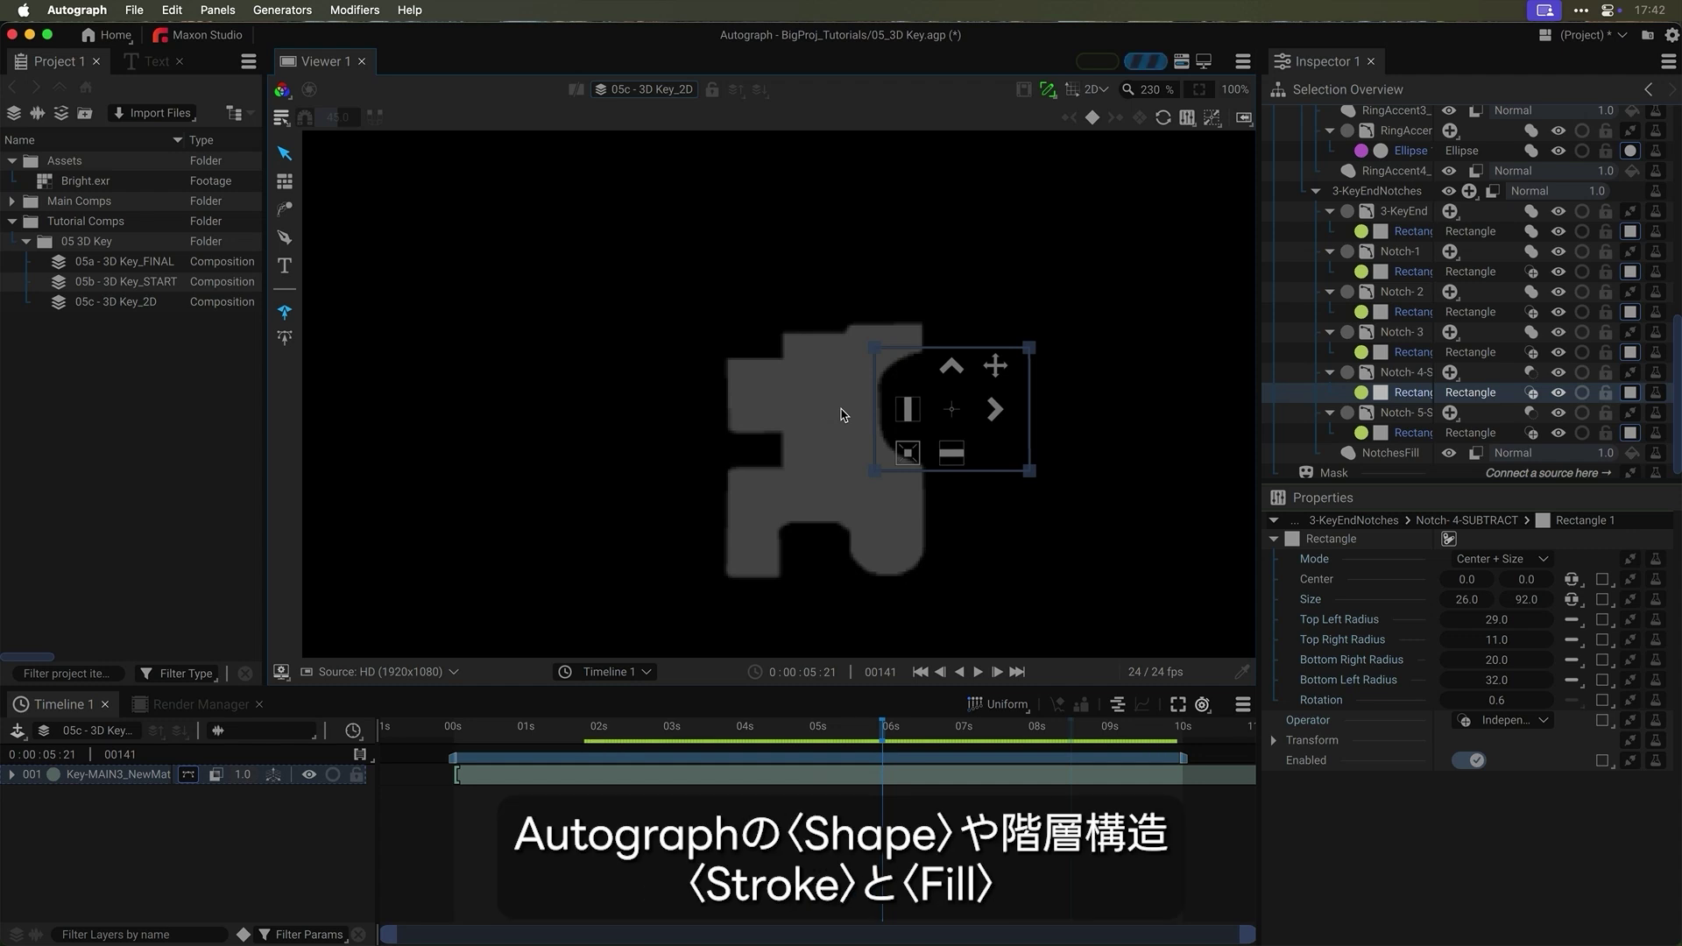